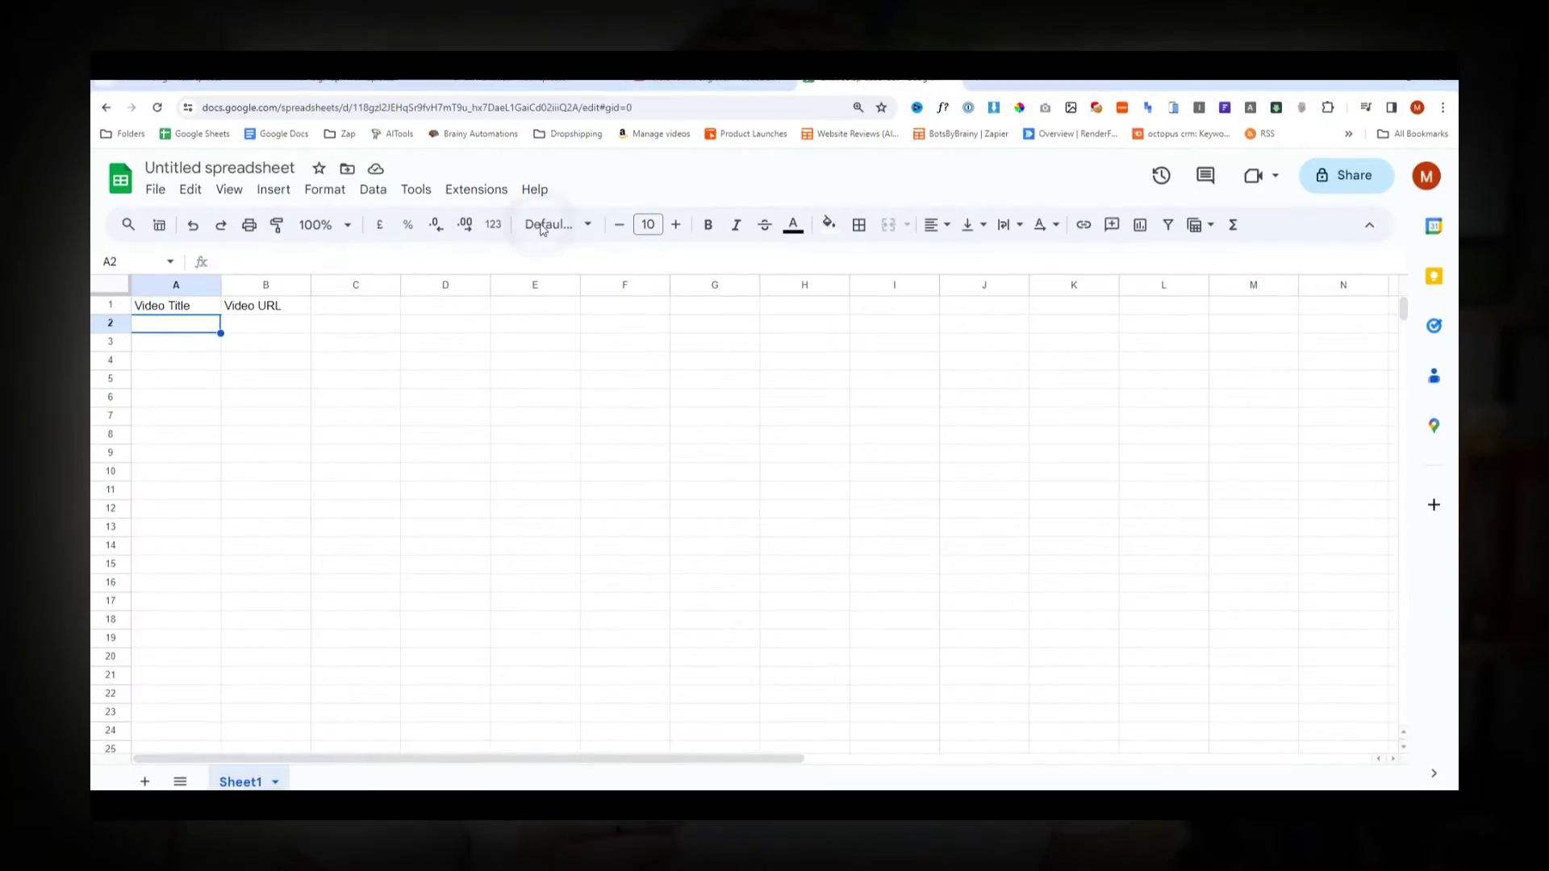
# Bring up the new project's My Flows page, empty with 0/1000 monthly tasks used.
pyautogui.moveTo(181, 306); pyautogui.dragTo(266, 308)
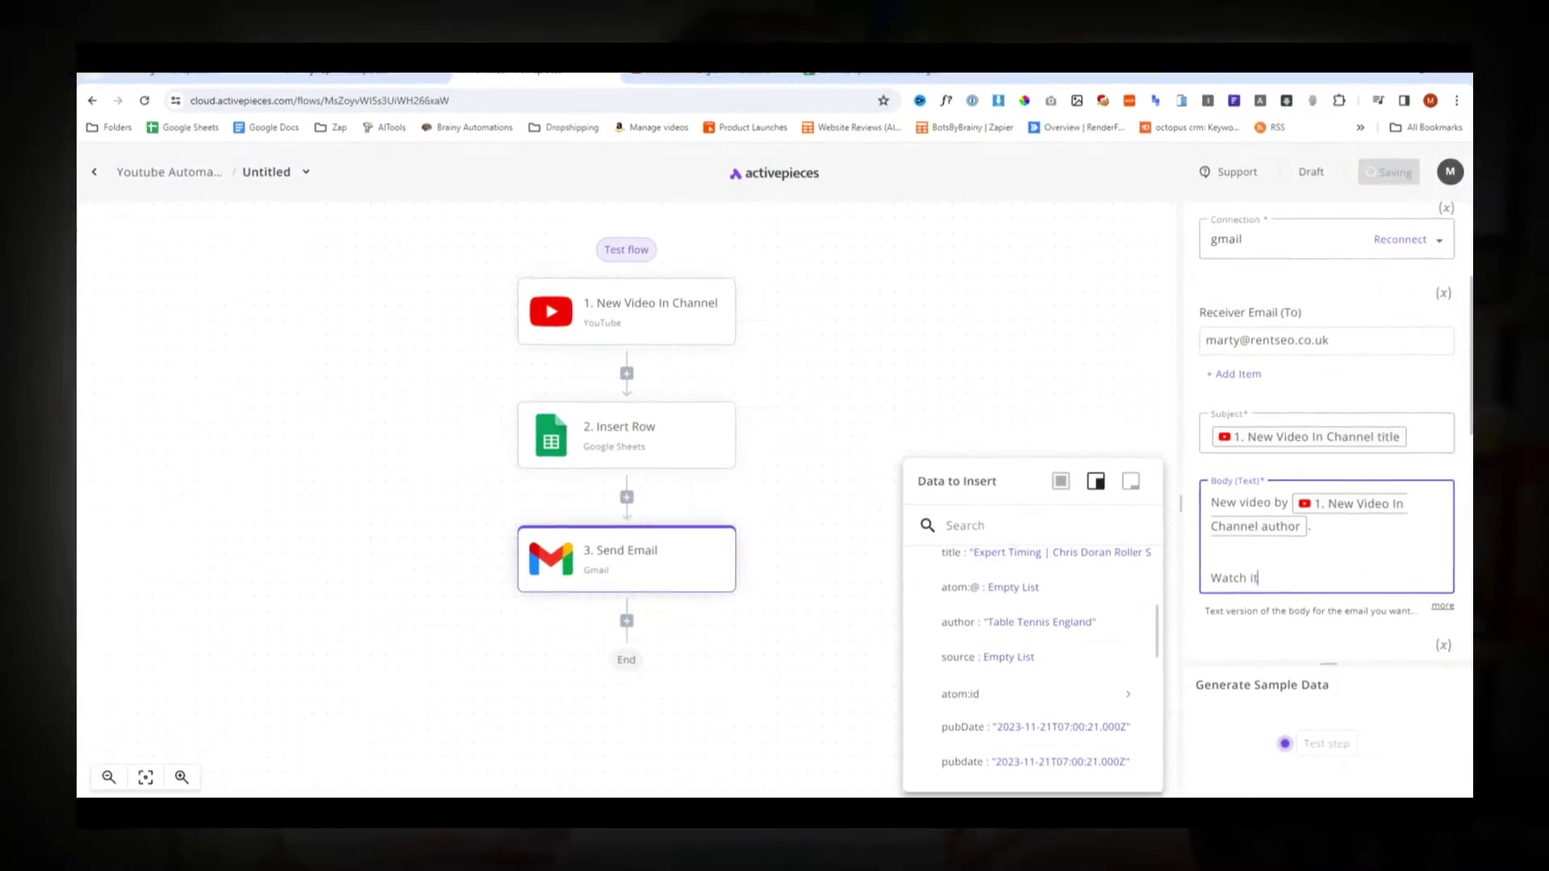
pyautogui.write('her')
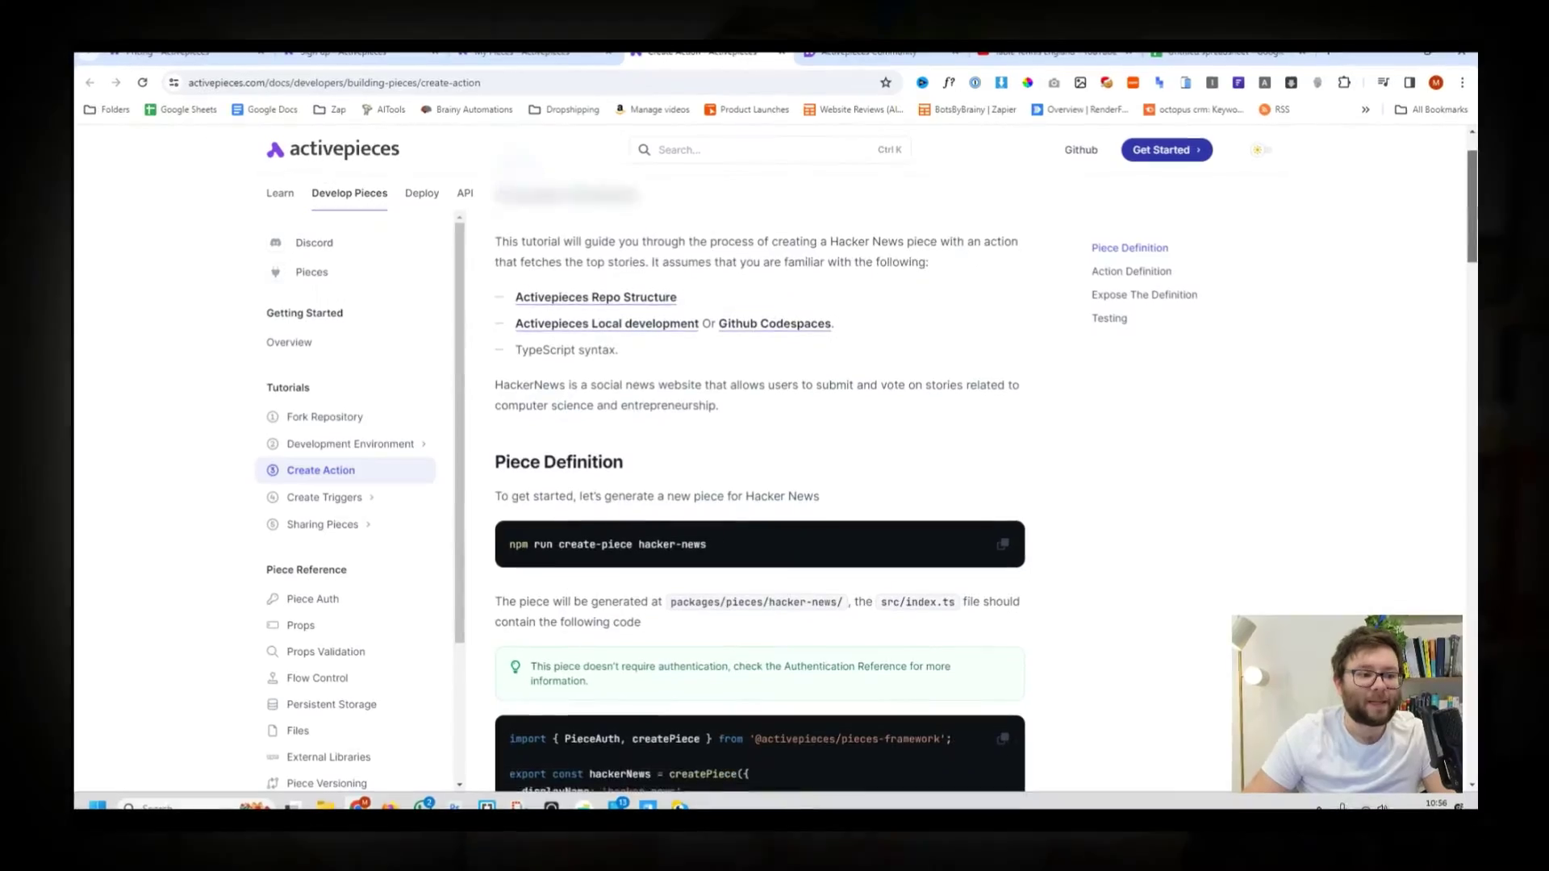
pyautogui.scroll(-5, 758, 484)
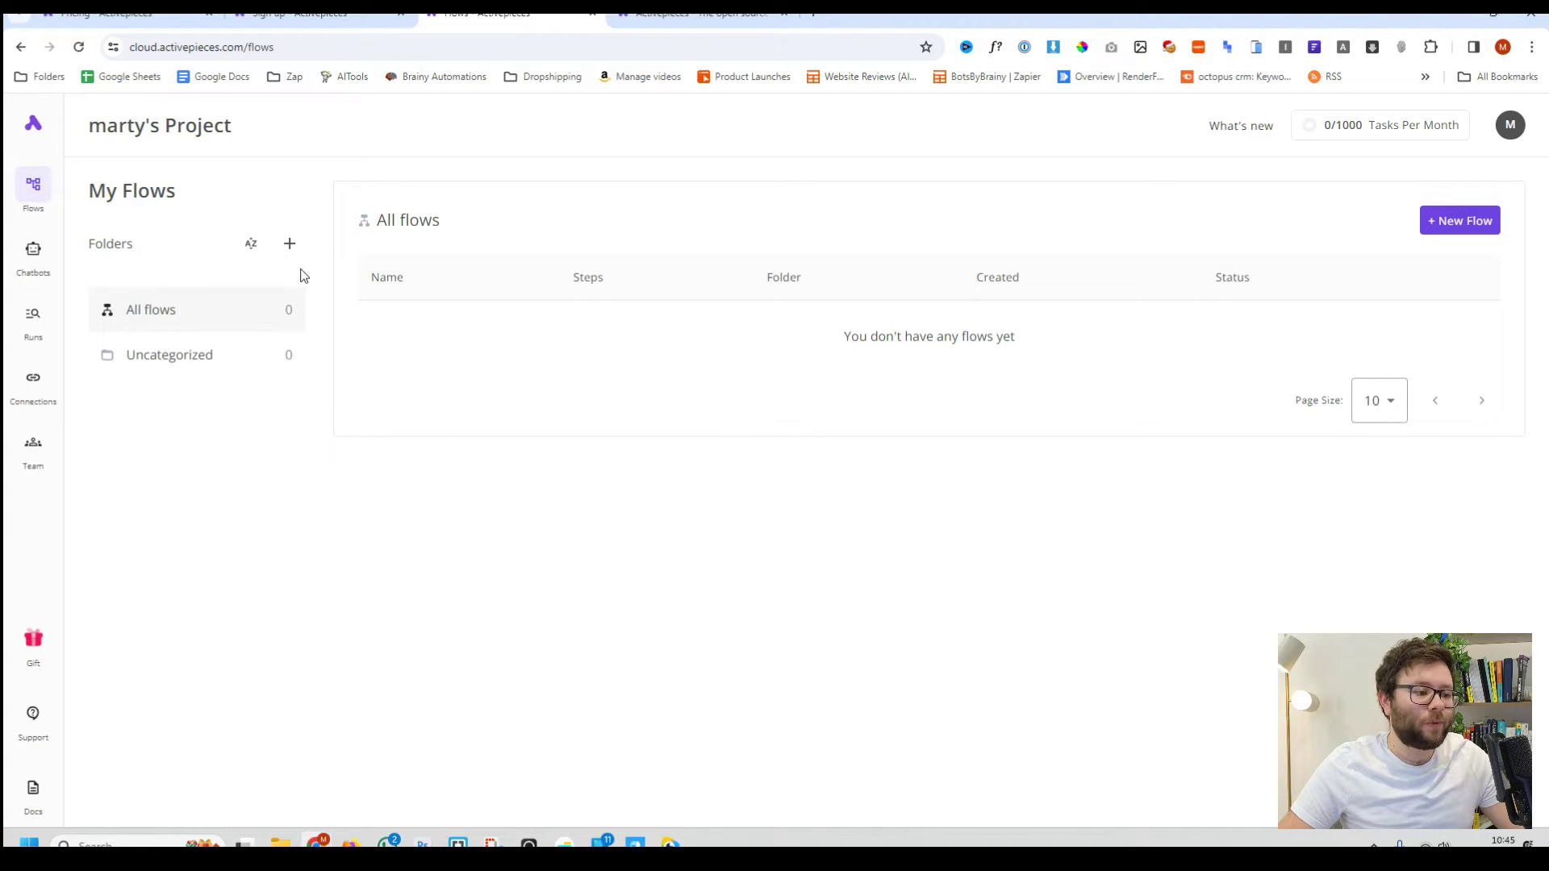
# Create a new folder named 'Youtube Automations'.
pyautogui.click(292, 248)
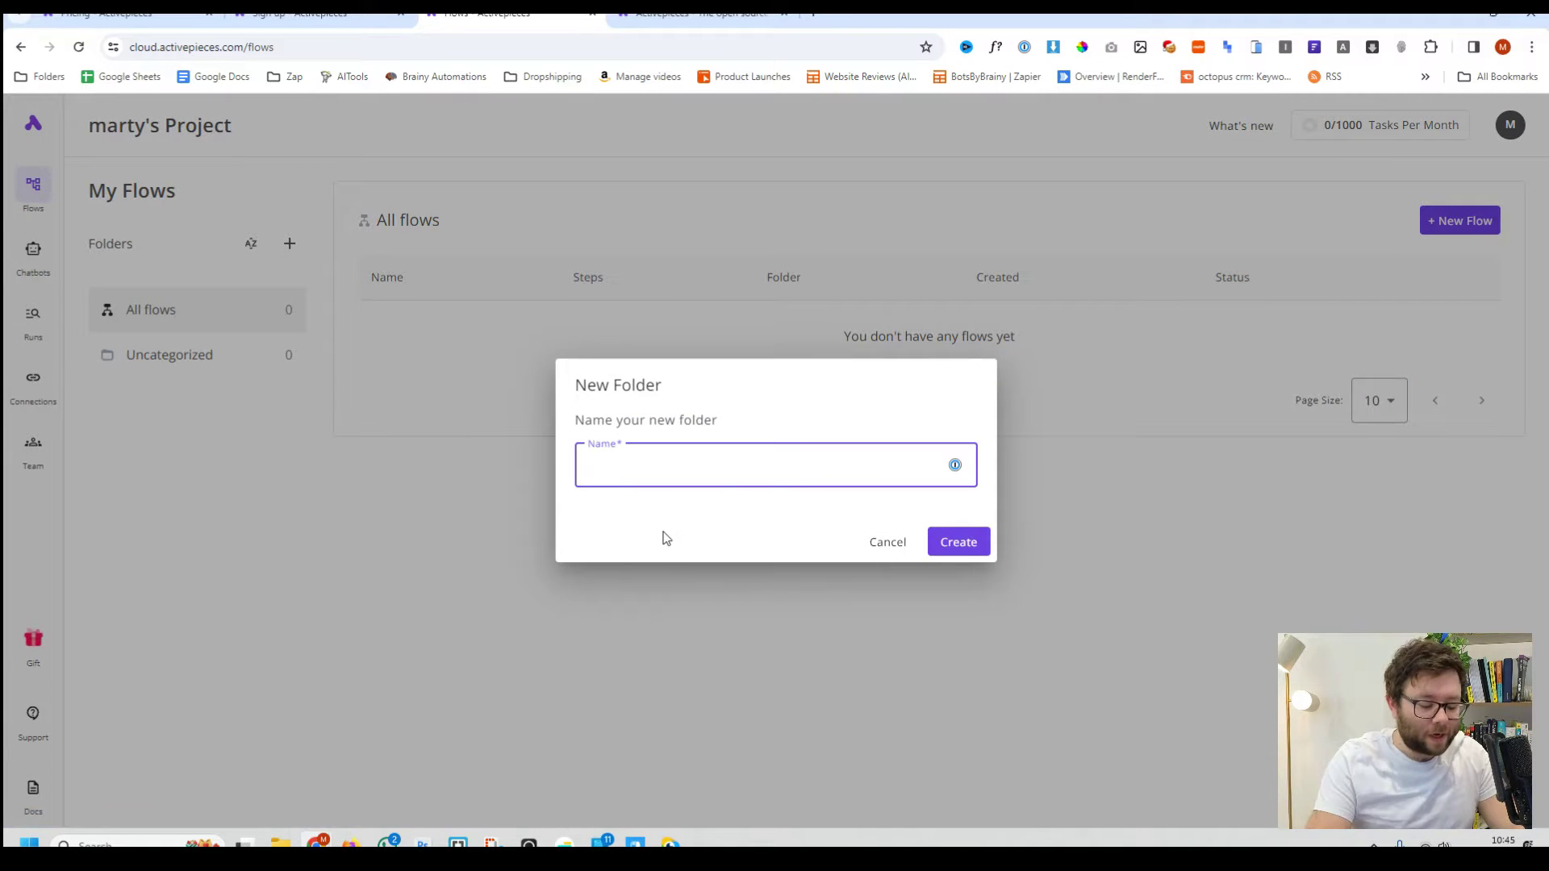
pyautogui.write('Youtube Automations')
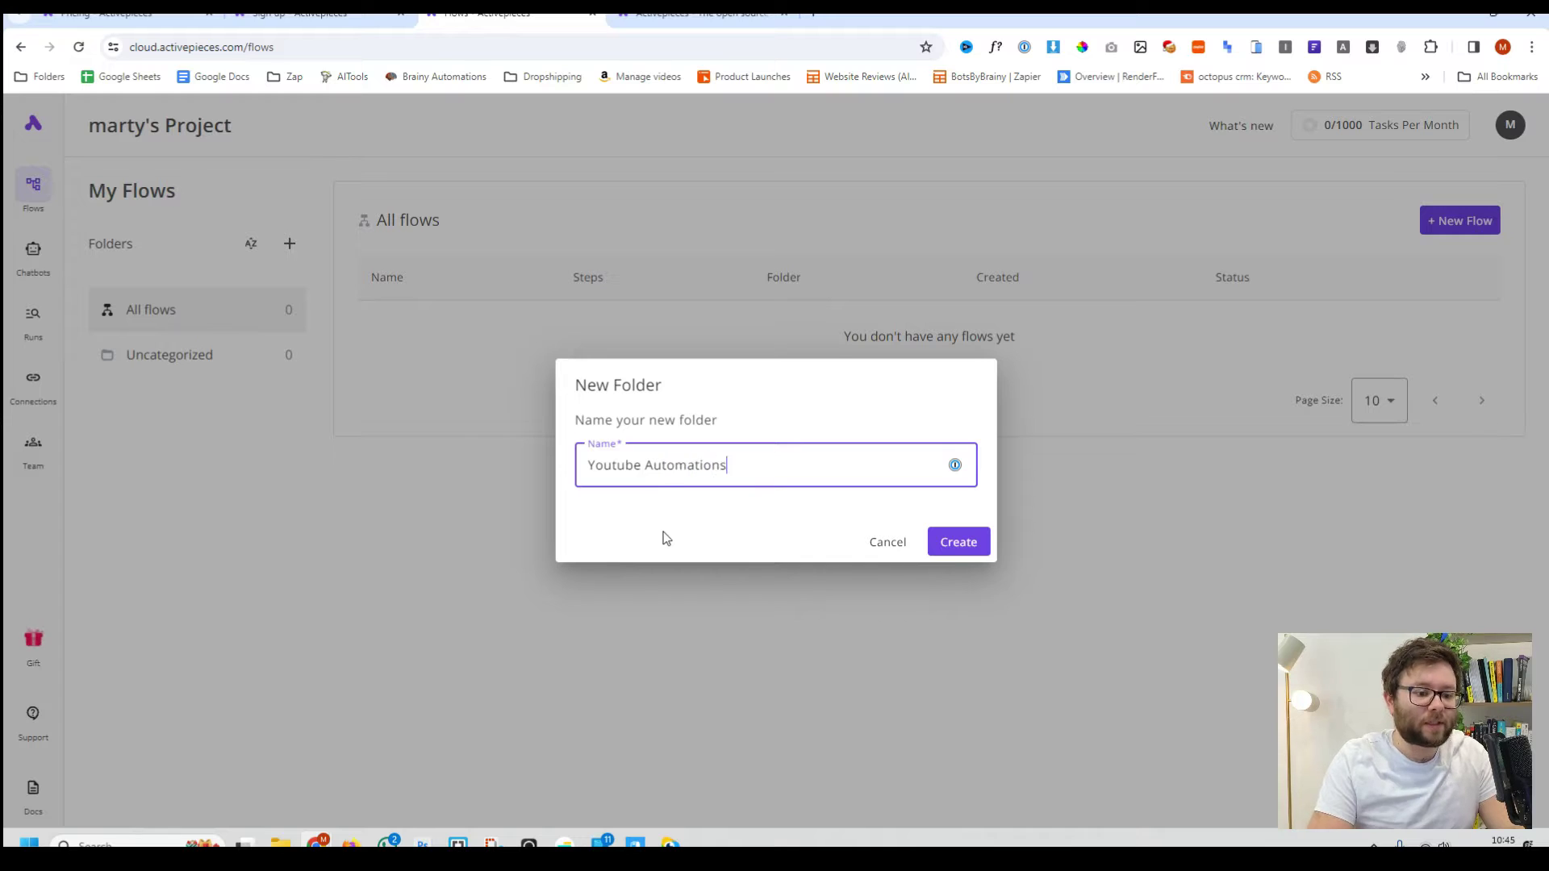
pyautogui.click(957, 542)
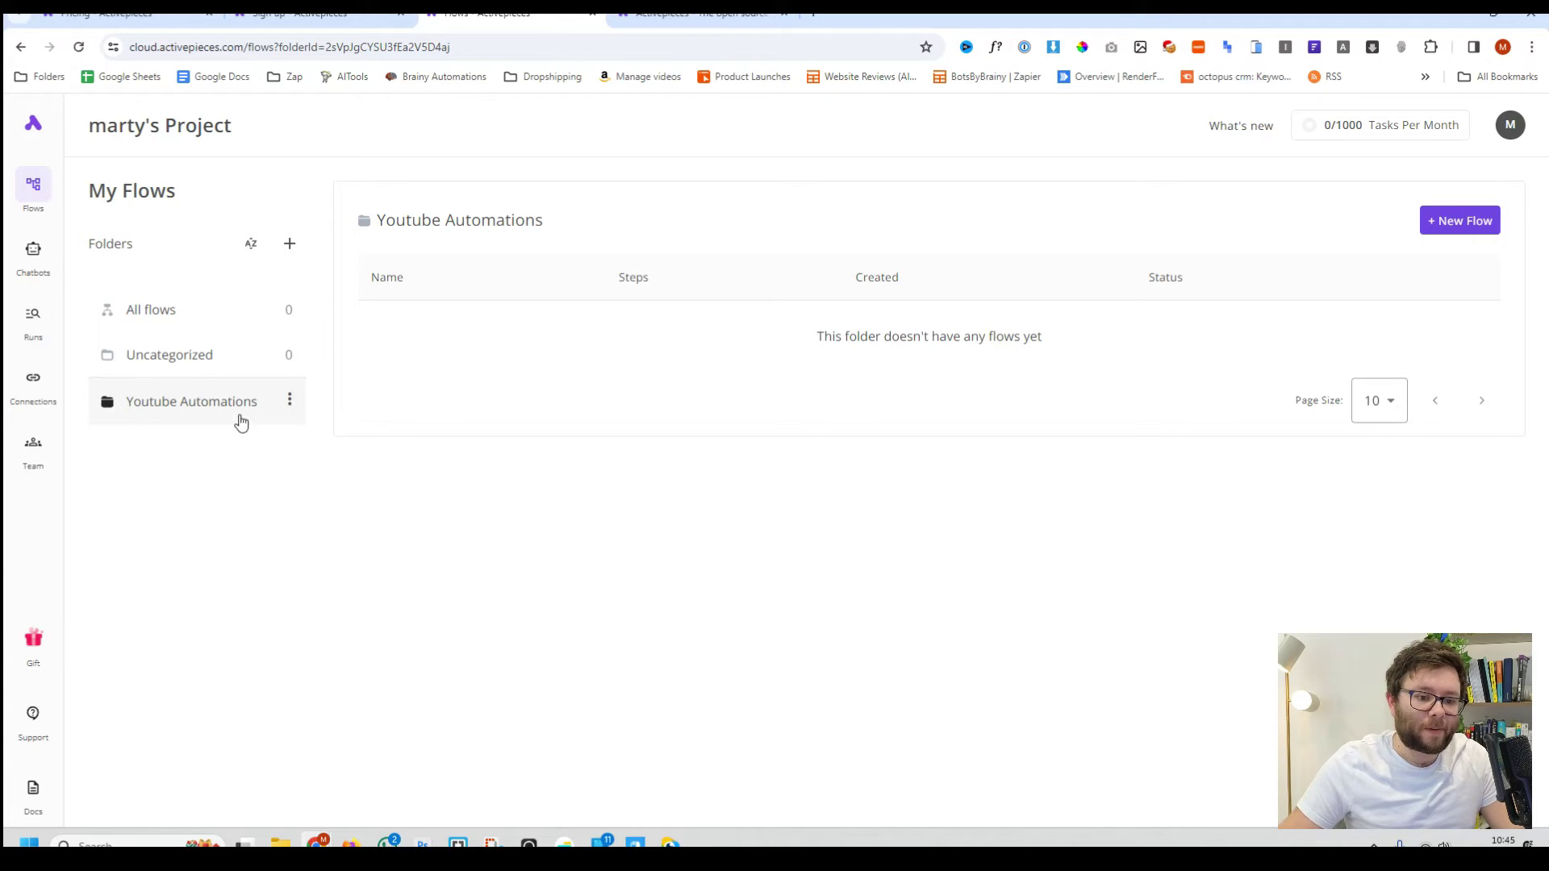
# Start a new flow in Youtube Automations, browsing the templates and Apps filter without picking one.
pyautogui.click(1454, 226)
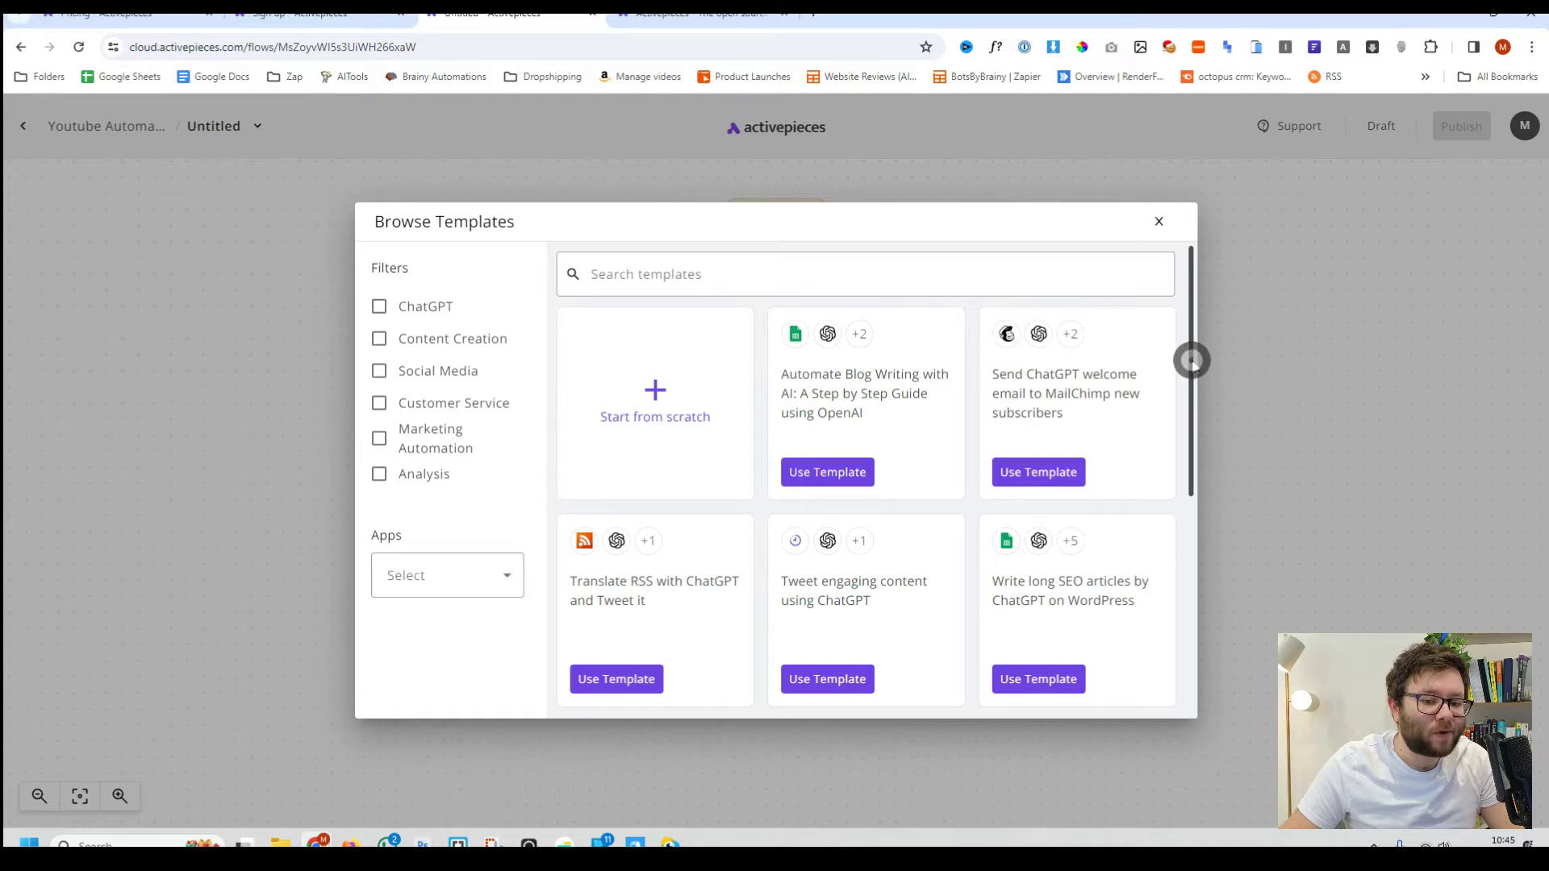
pyautogui.moveTo(1192, 360); pyautogui.dragTo(1188, 527)
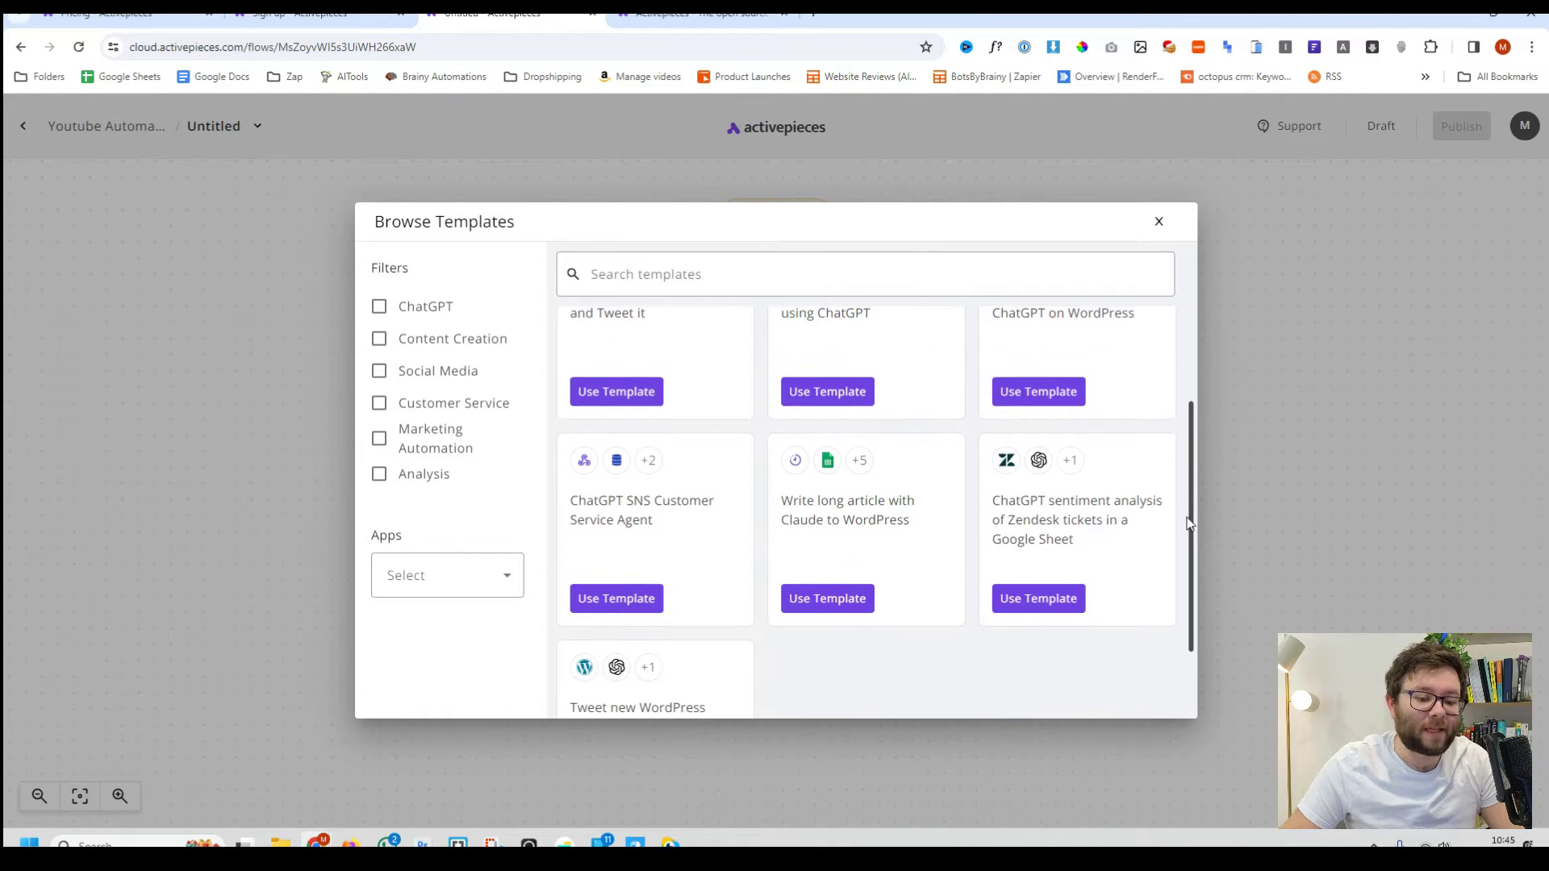
pyautogui.click(456, 580)
pyautogui.scroll(-3, 451, 734)
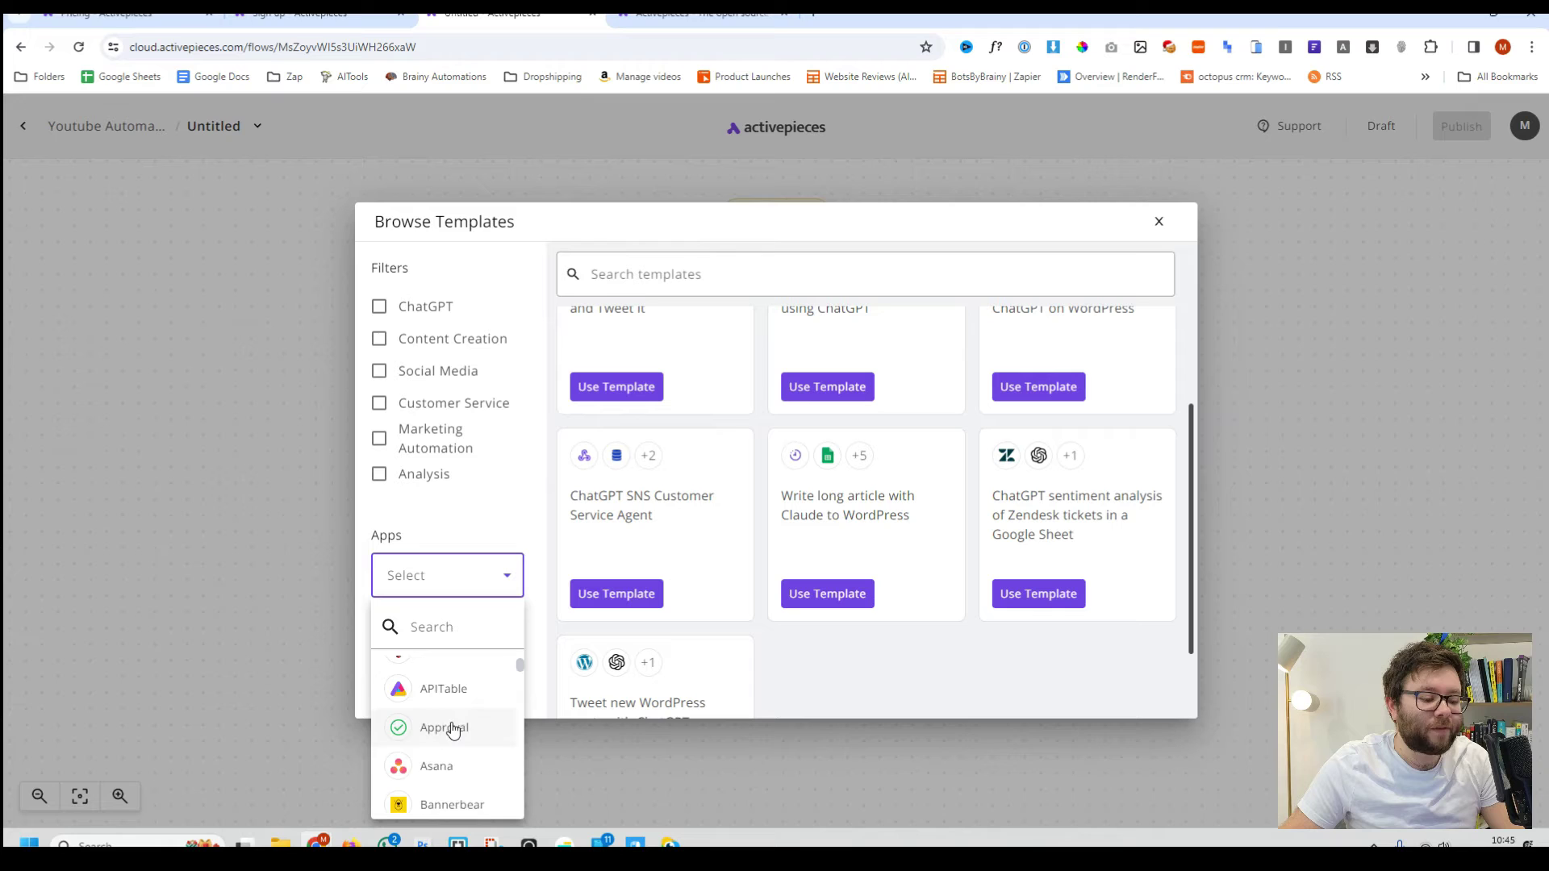
pyautogui.scroll(-2, 432, 703)
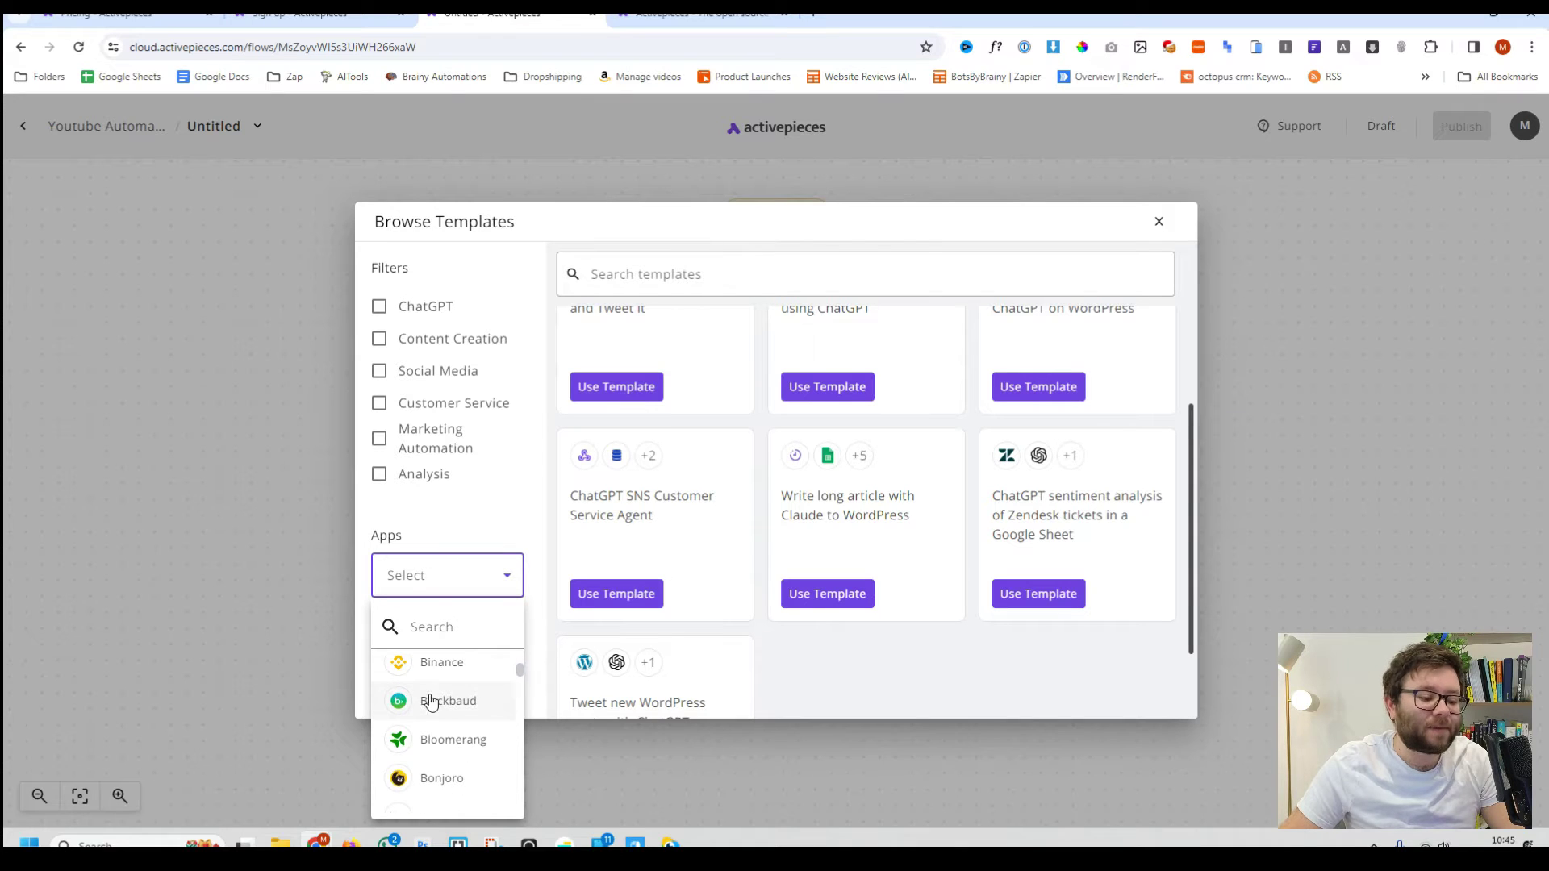
pyautogui.scroll(-3, 459, 705)
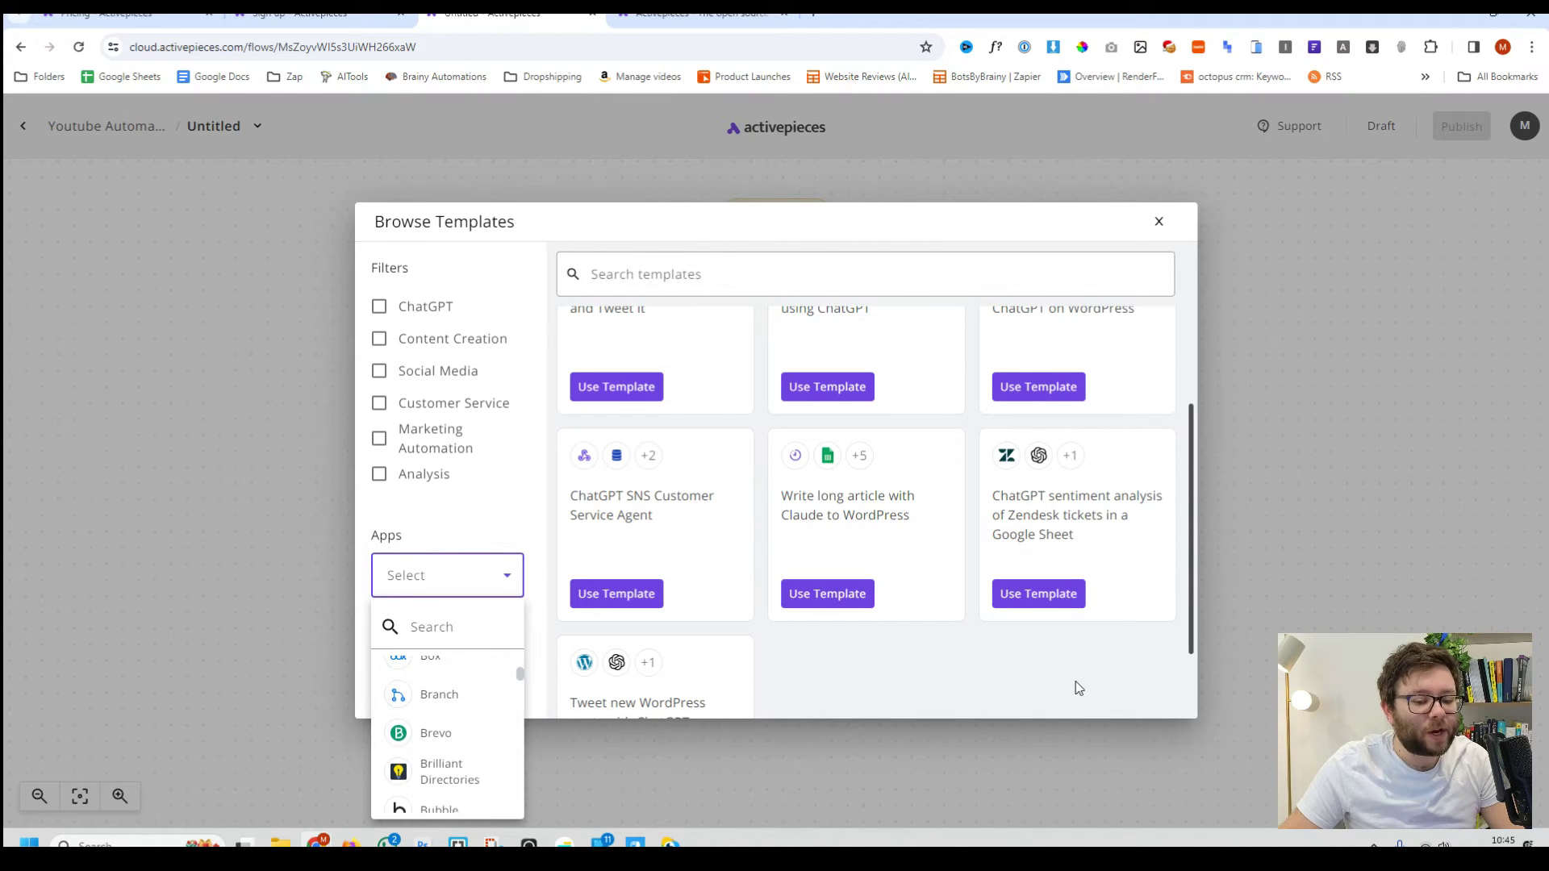
pyautogui.click(1186, 639)
pyautogui.moveTo(1192, 645); pyautogui.dragTo(1202, 500)
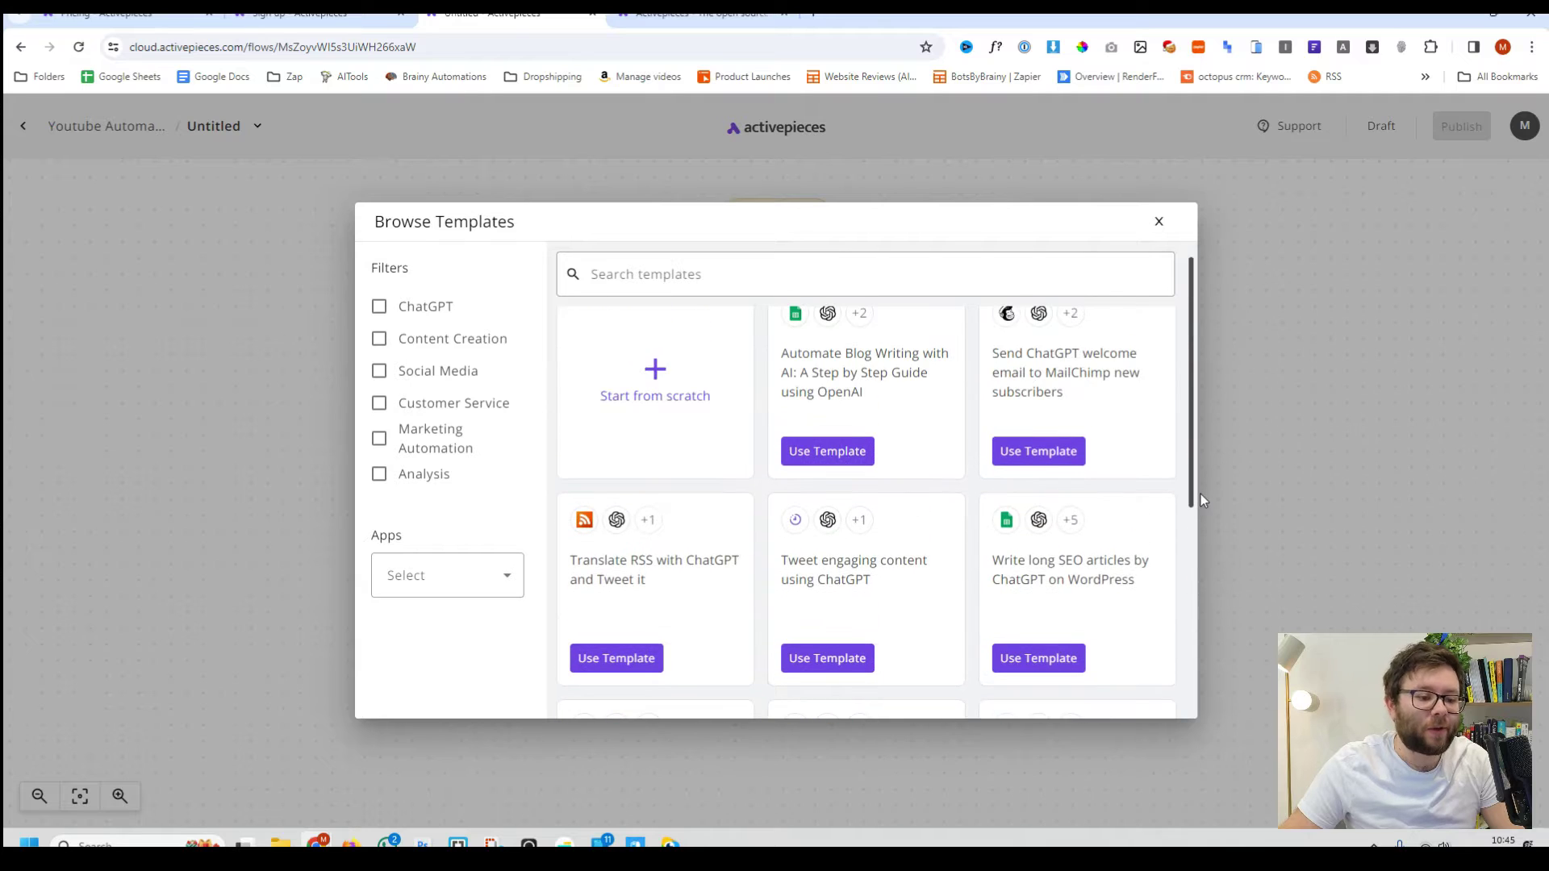
pyautogui.scroll(1, 655, 389)
# Start from scratch and set the trigger to YouTube's New Video In Channel.
pyautogui.click(655, 389)
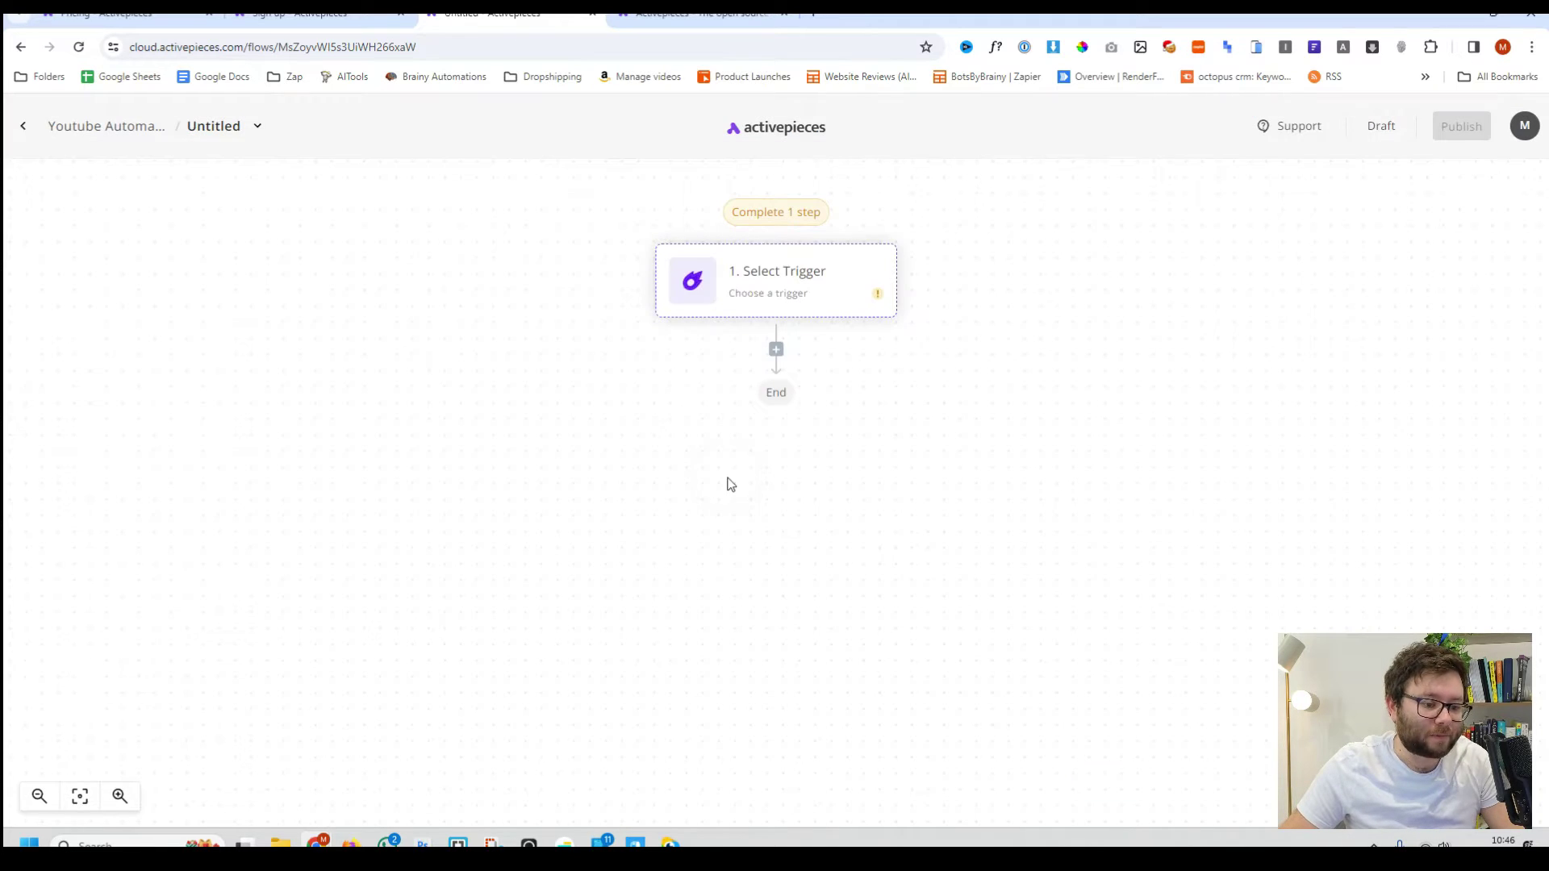
pyautogui.click(758, 295)
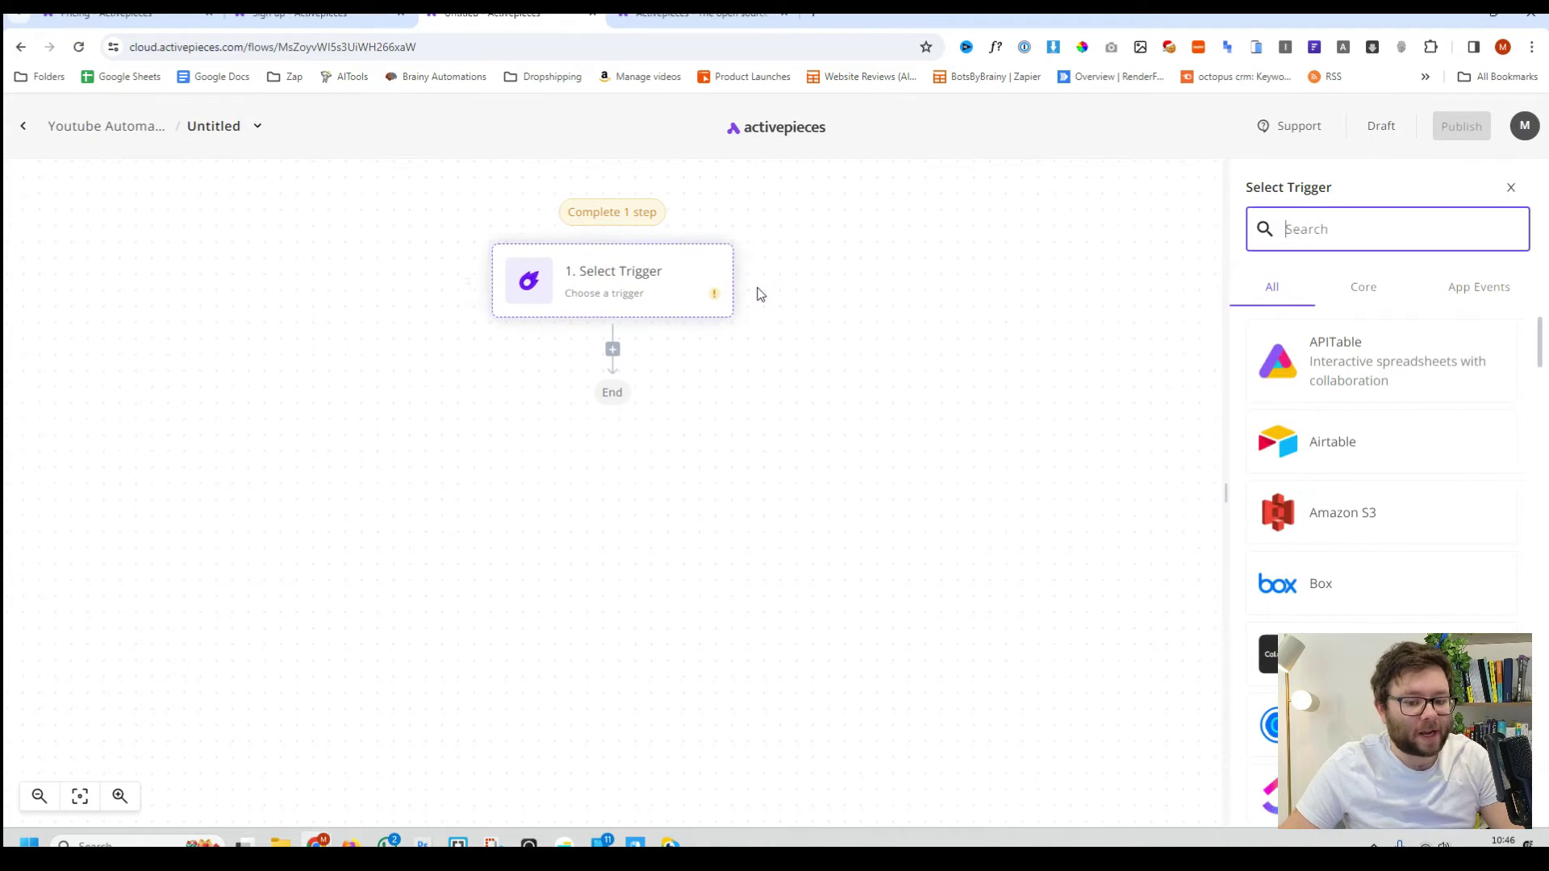
pyautogui.write('youtube')
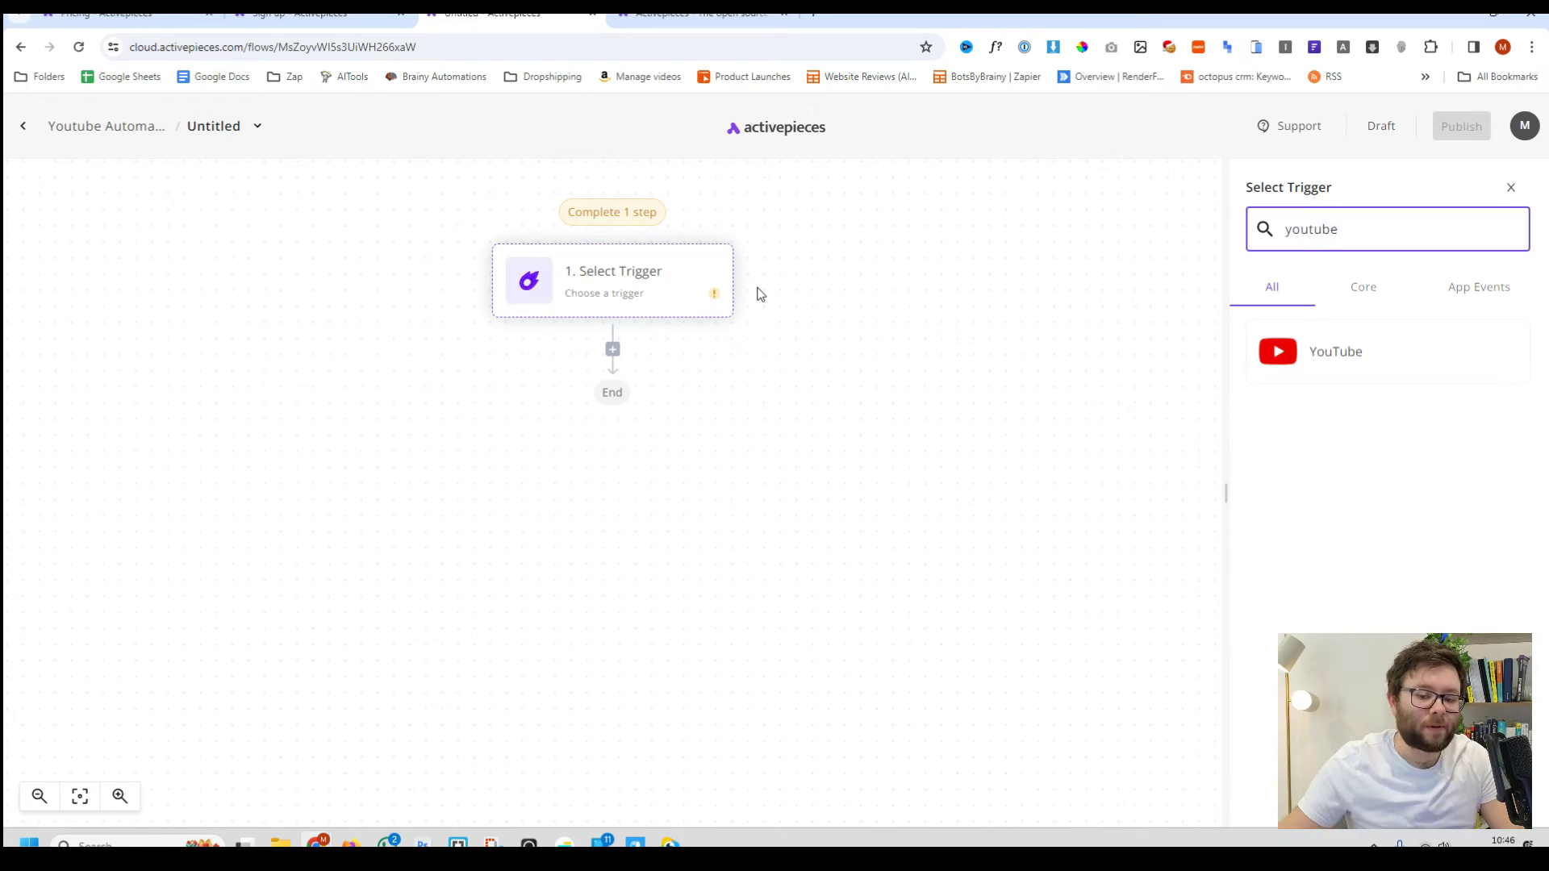
pyautogui.click(1323, 352)
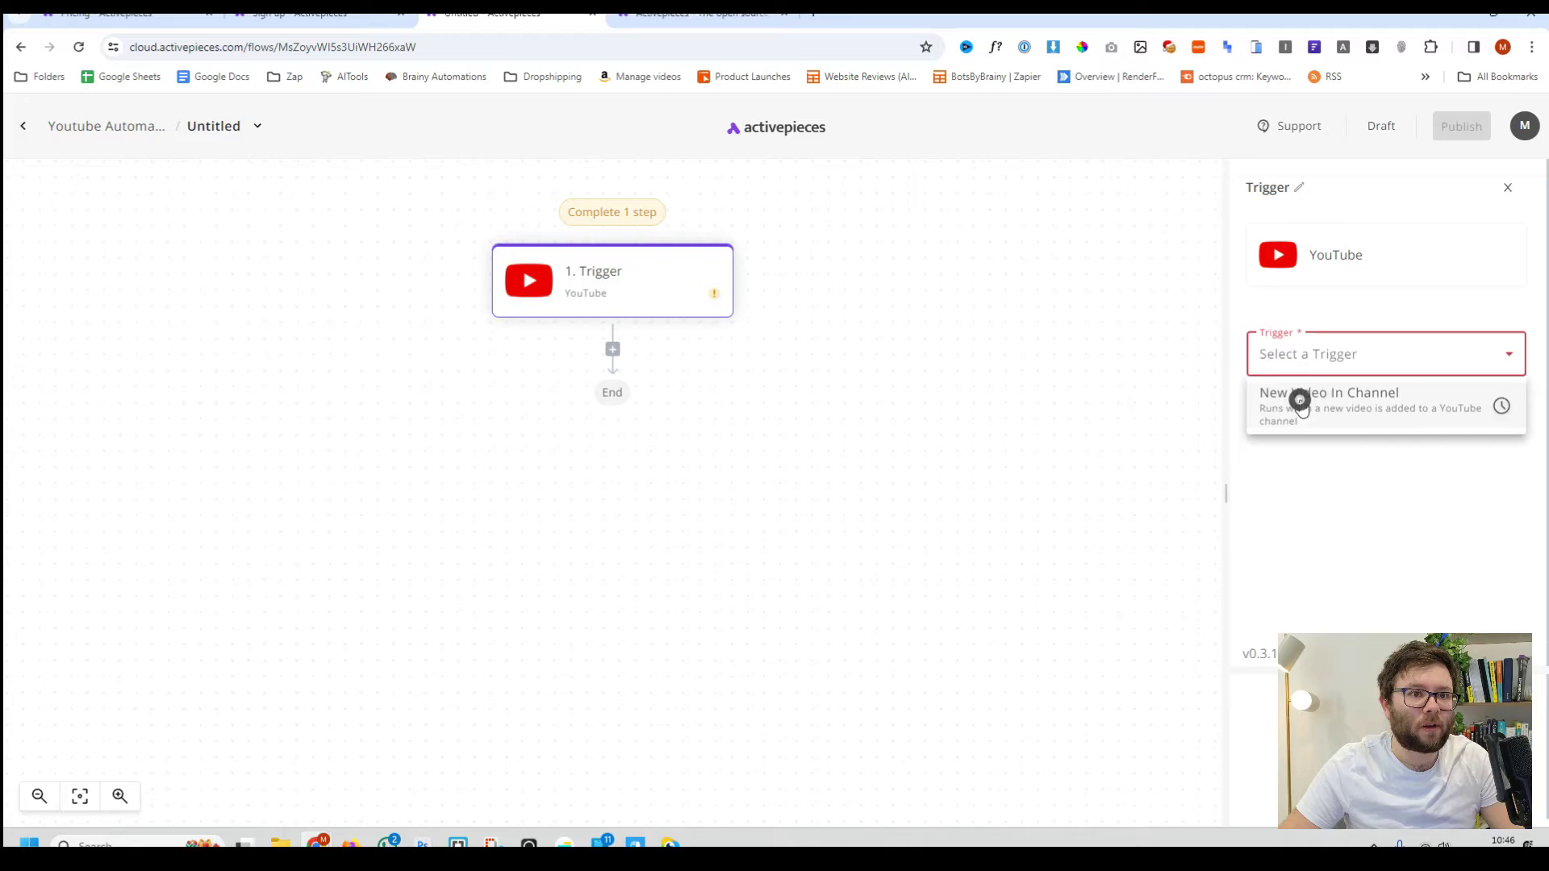
pyautogui.click(1301, 401)
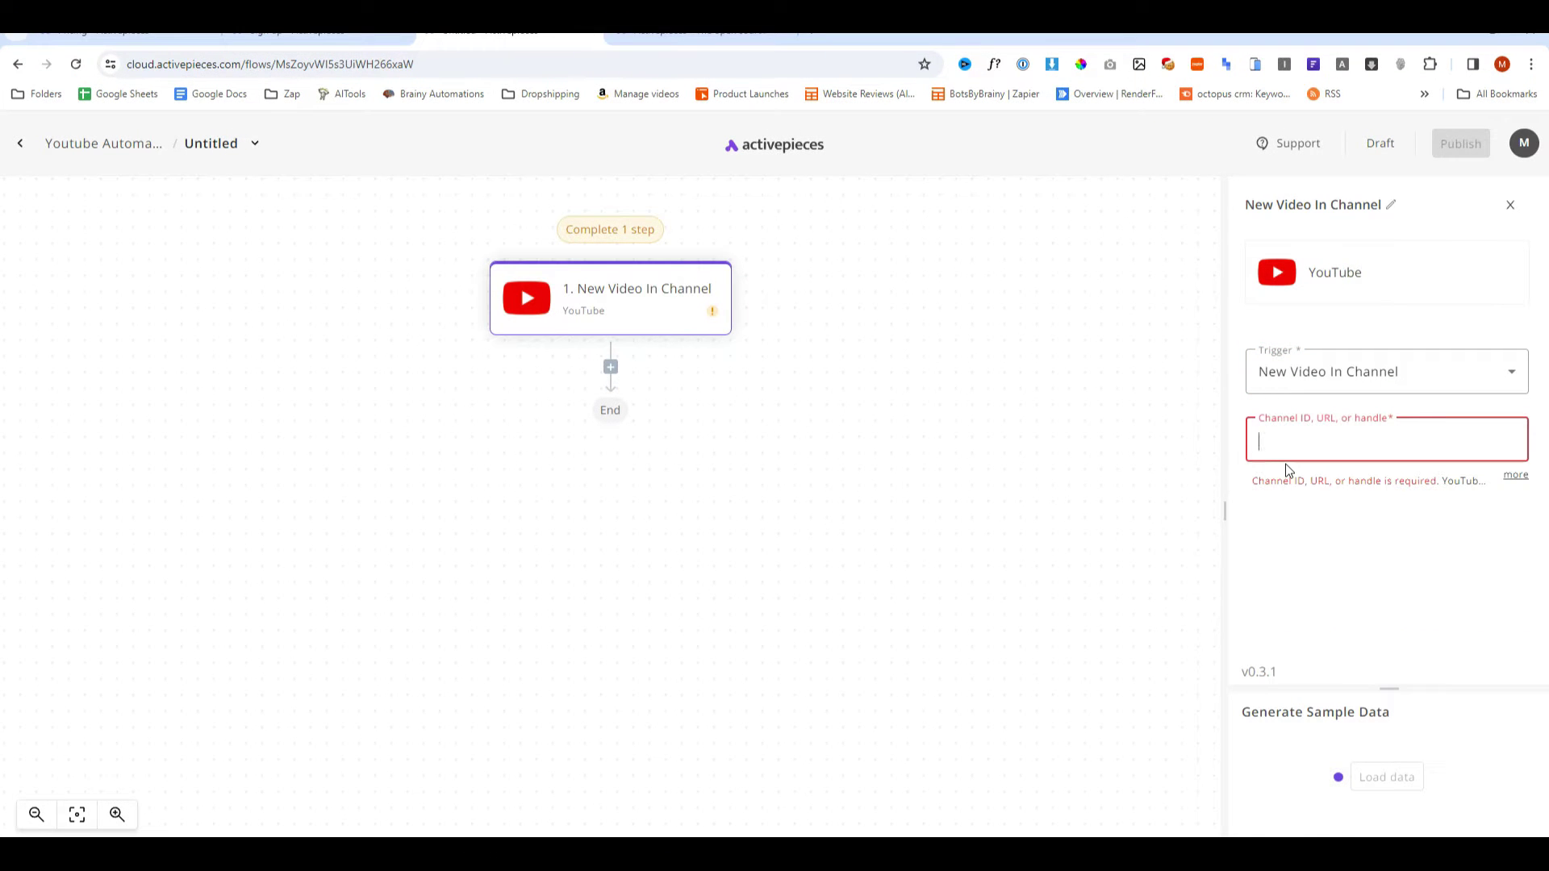
# Copy the Table Tennis England channel's ID using the Get Channel ID extension on YouTube.
pyautogui.hotkey('ctrl', 'Tab')
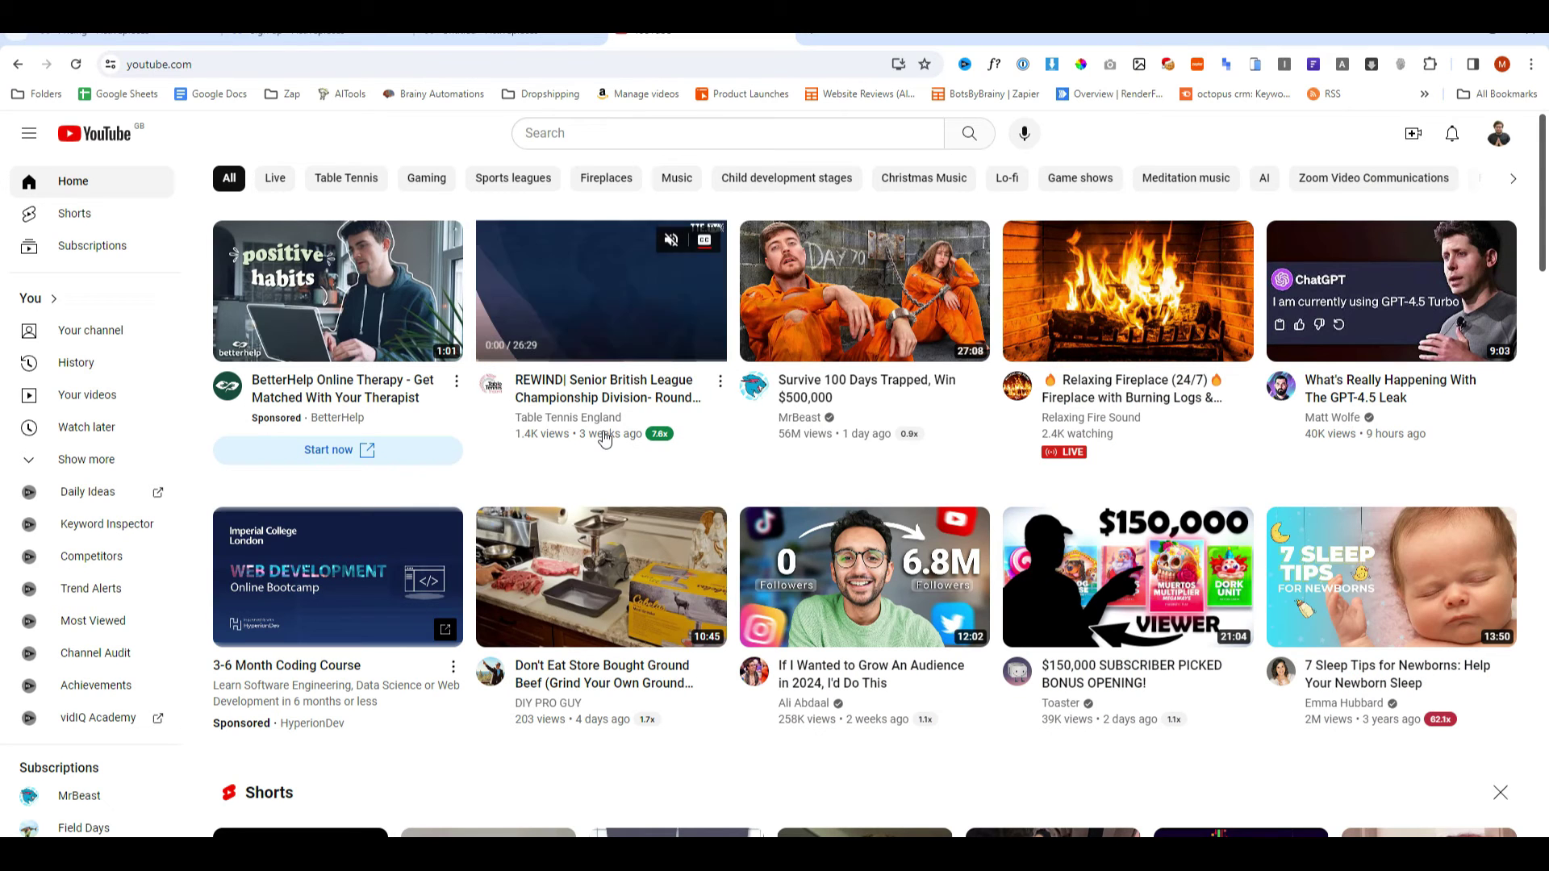
pyautogui.click(597, 426)
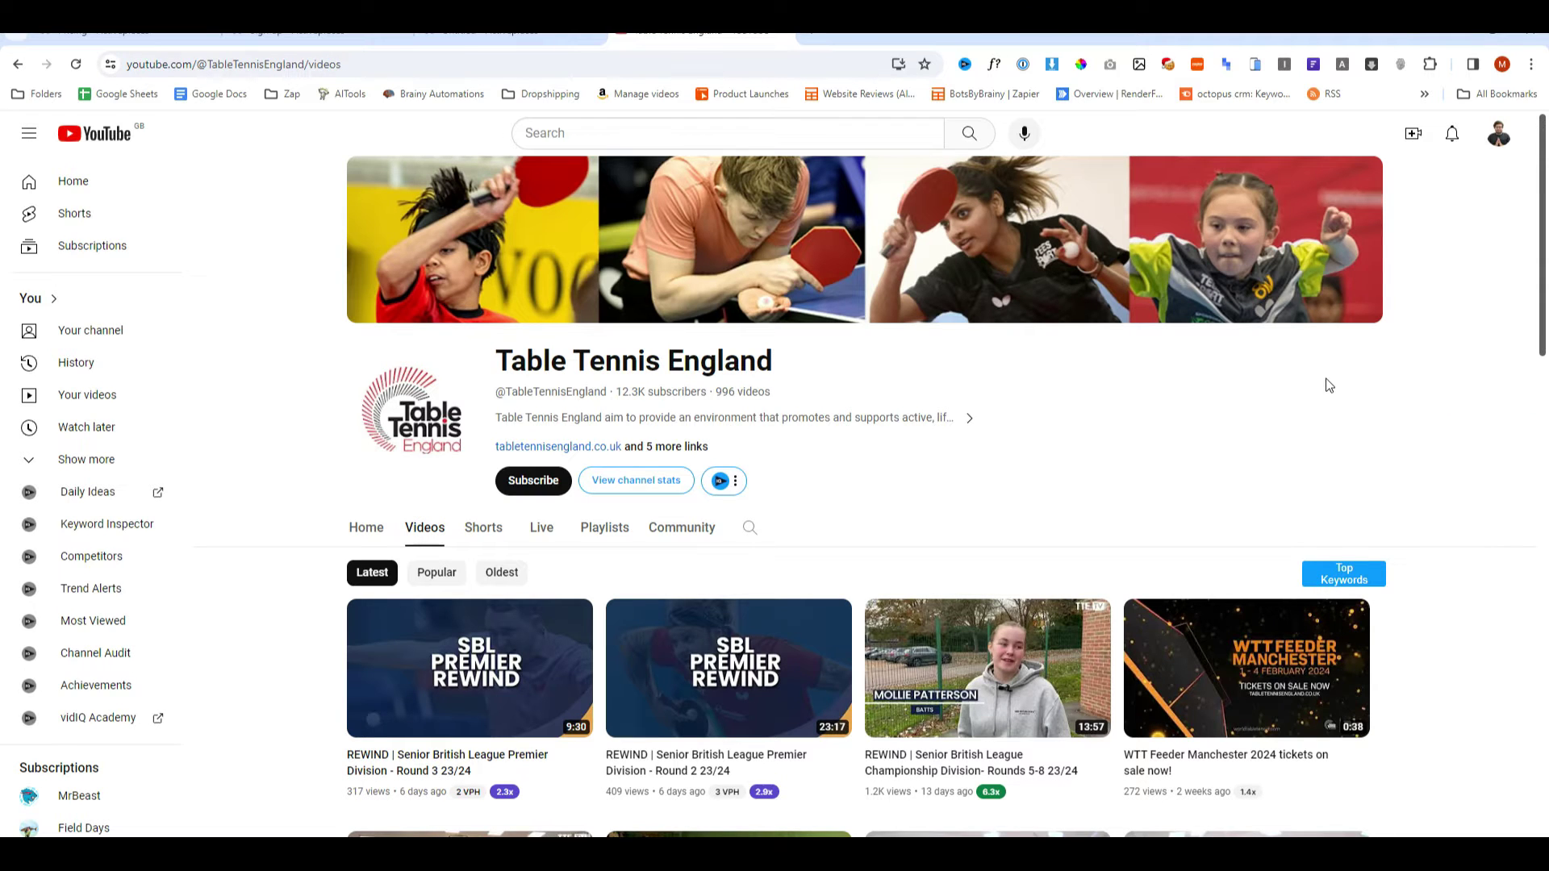
pyautogui.hotkey('alt', 'Left')
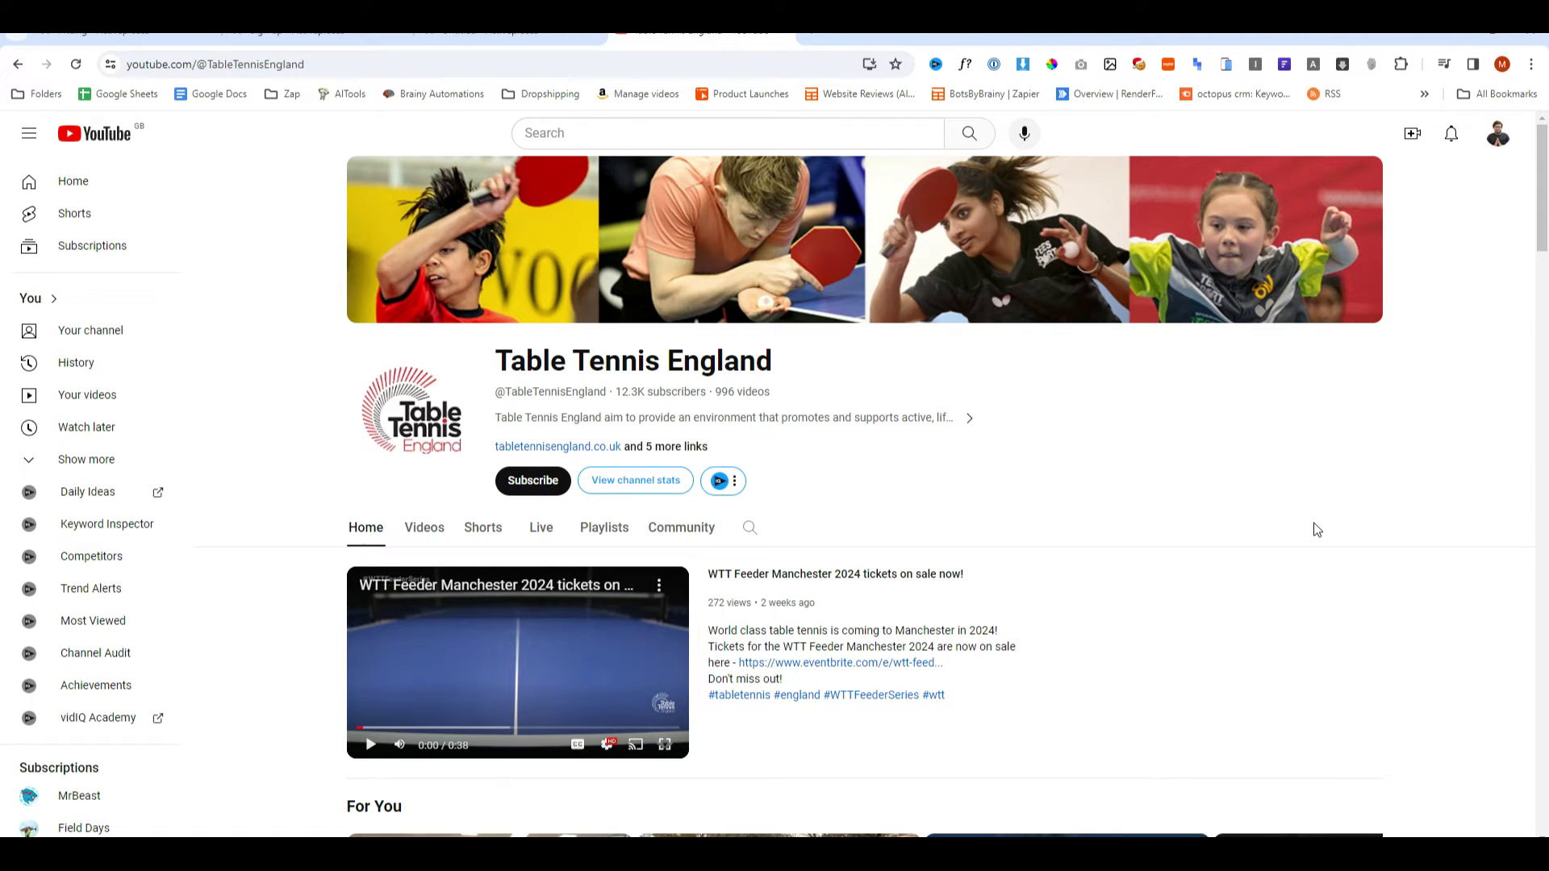
pyautogui.click(1371, 65)
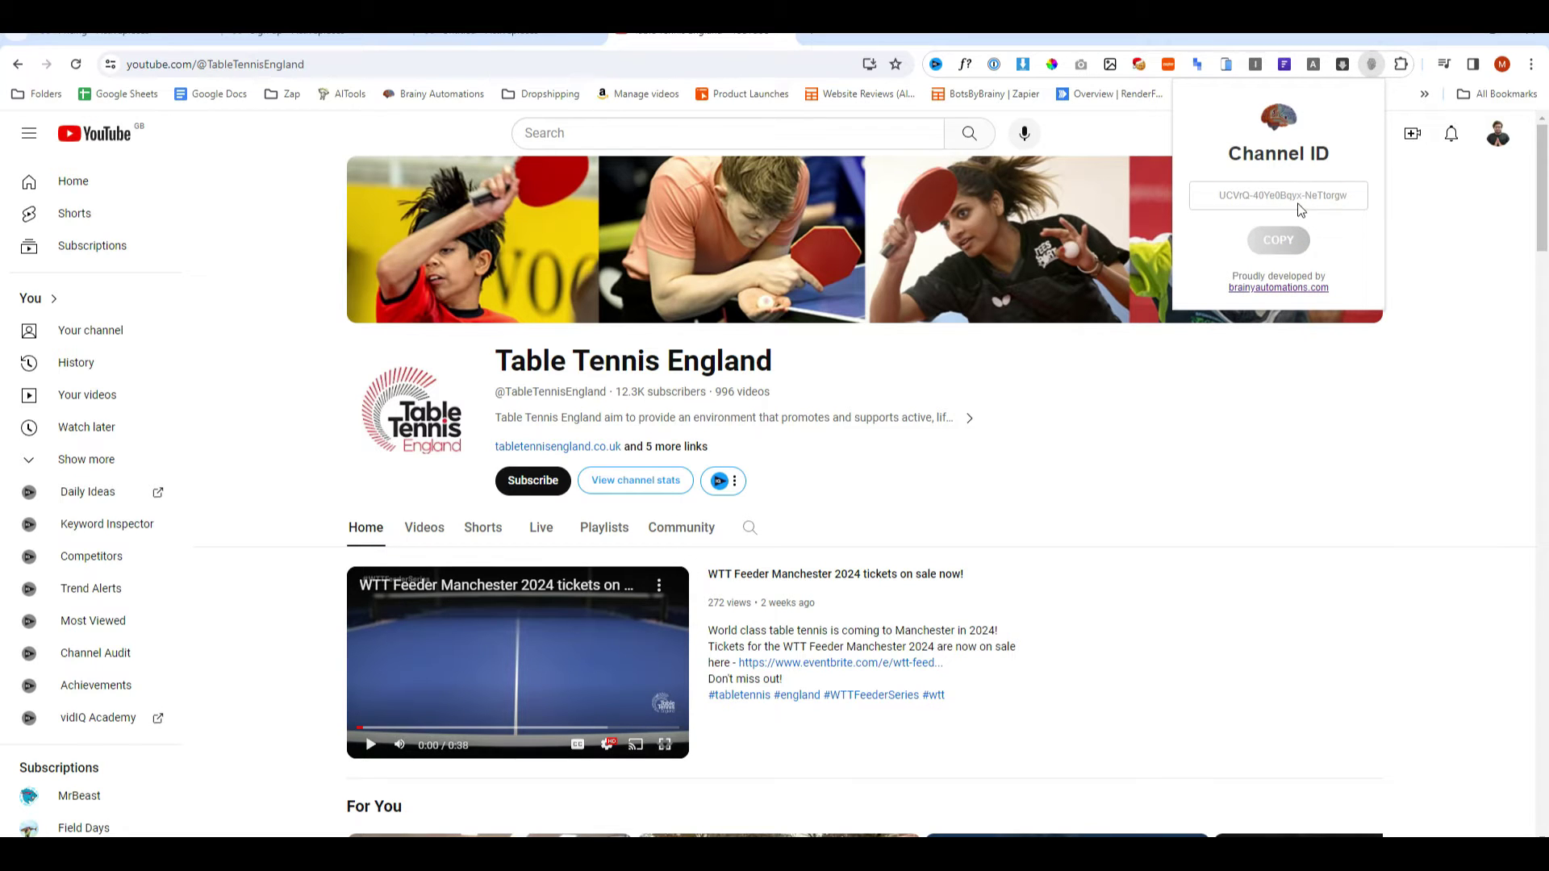
pyautogui.click(1275, 246)
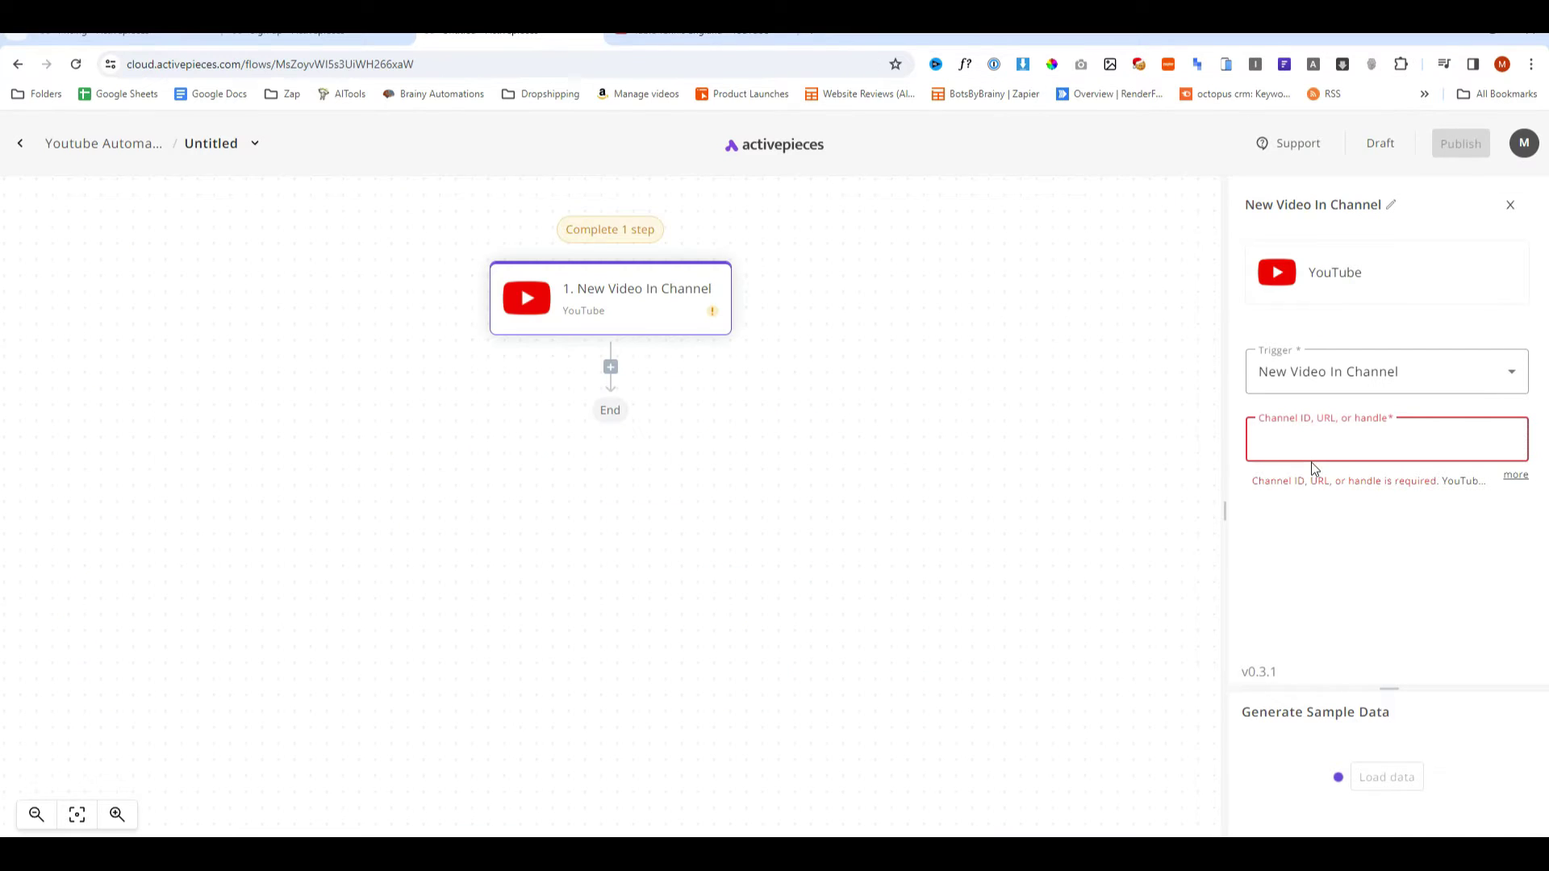
# Paste the Table Tennis England channel ID into the trigger and load its sample data.
pyautogui.click(1310, 439)
pyautogui.hotkey('ctrl', 'v')
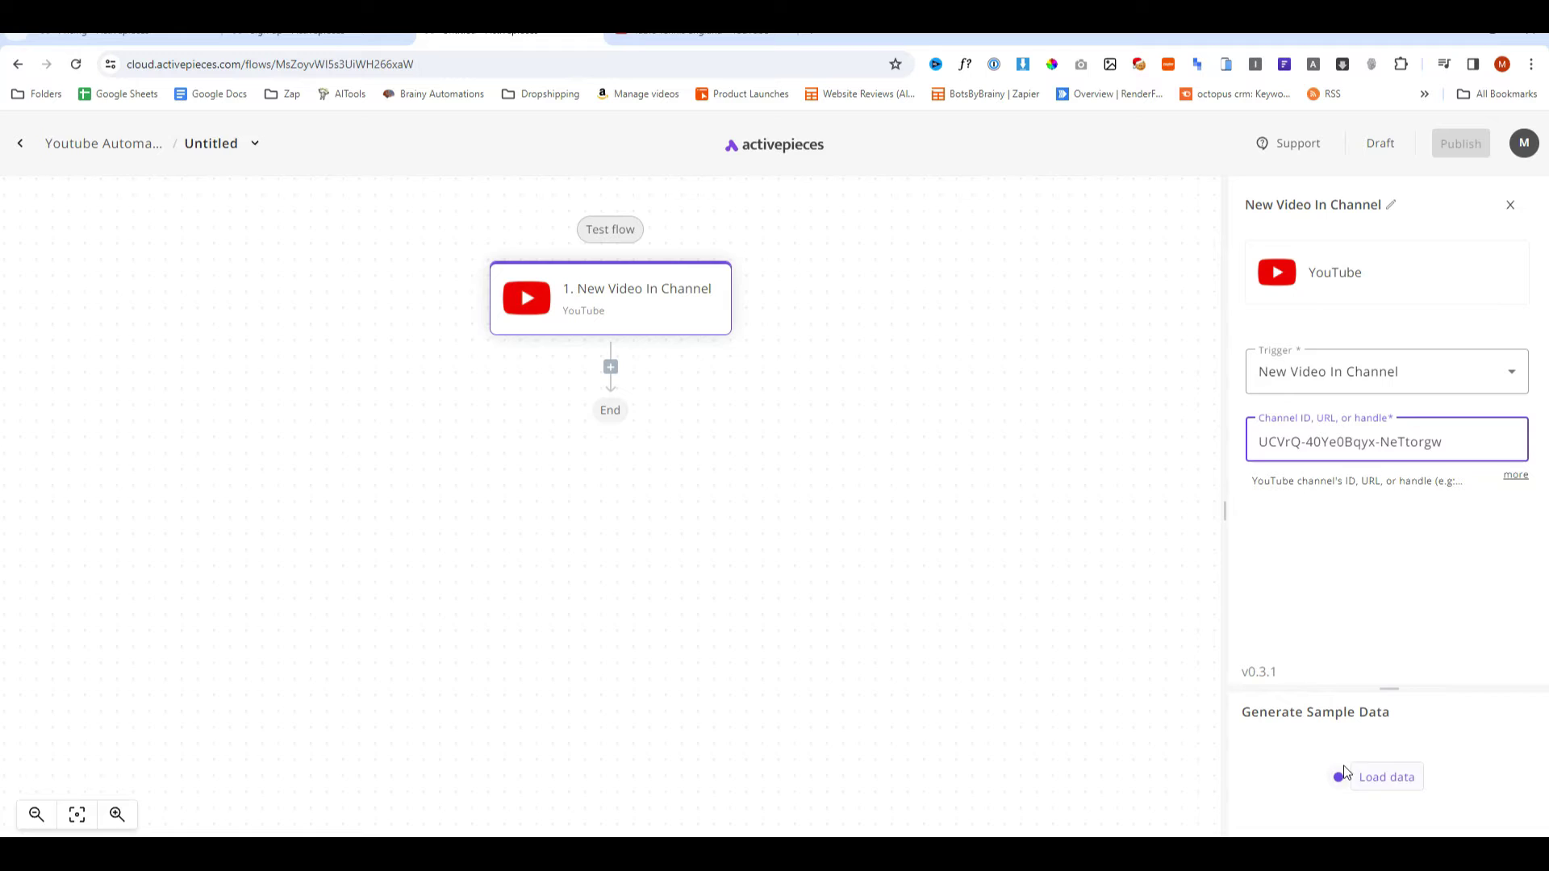
pyautogui.click(1400, 787)
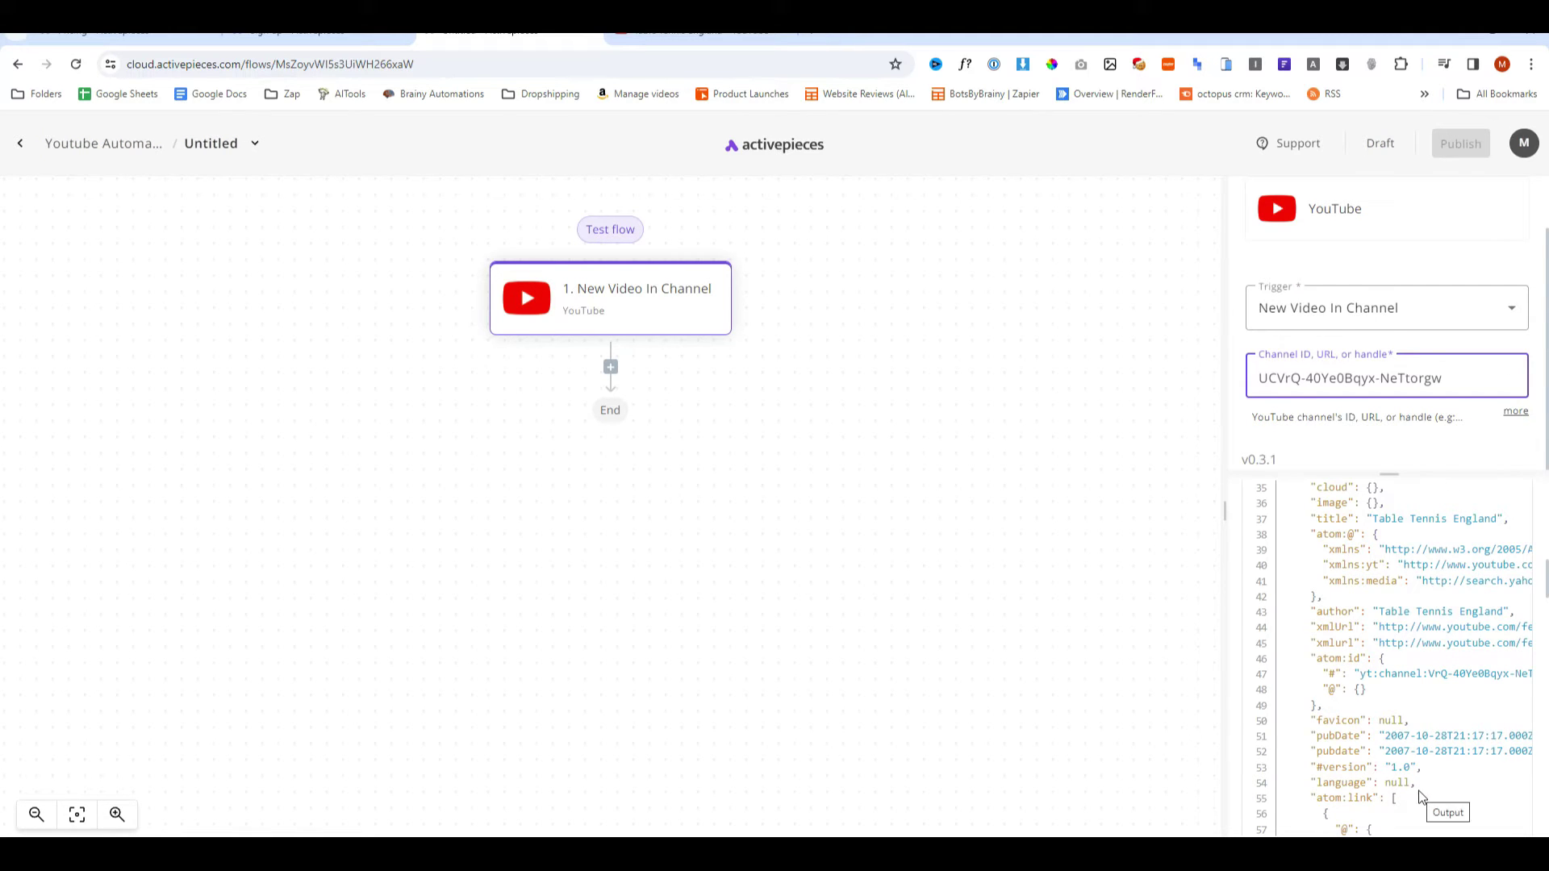
# Add a Google Sheets Insert Row step with a new google-sheets connection.
pyautogui.click(610, 368)
pyautogui.write('google sh')
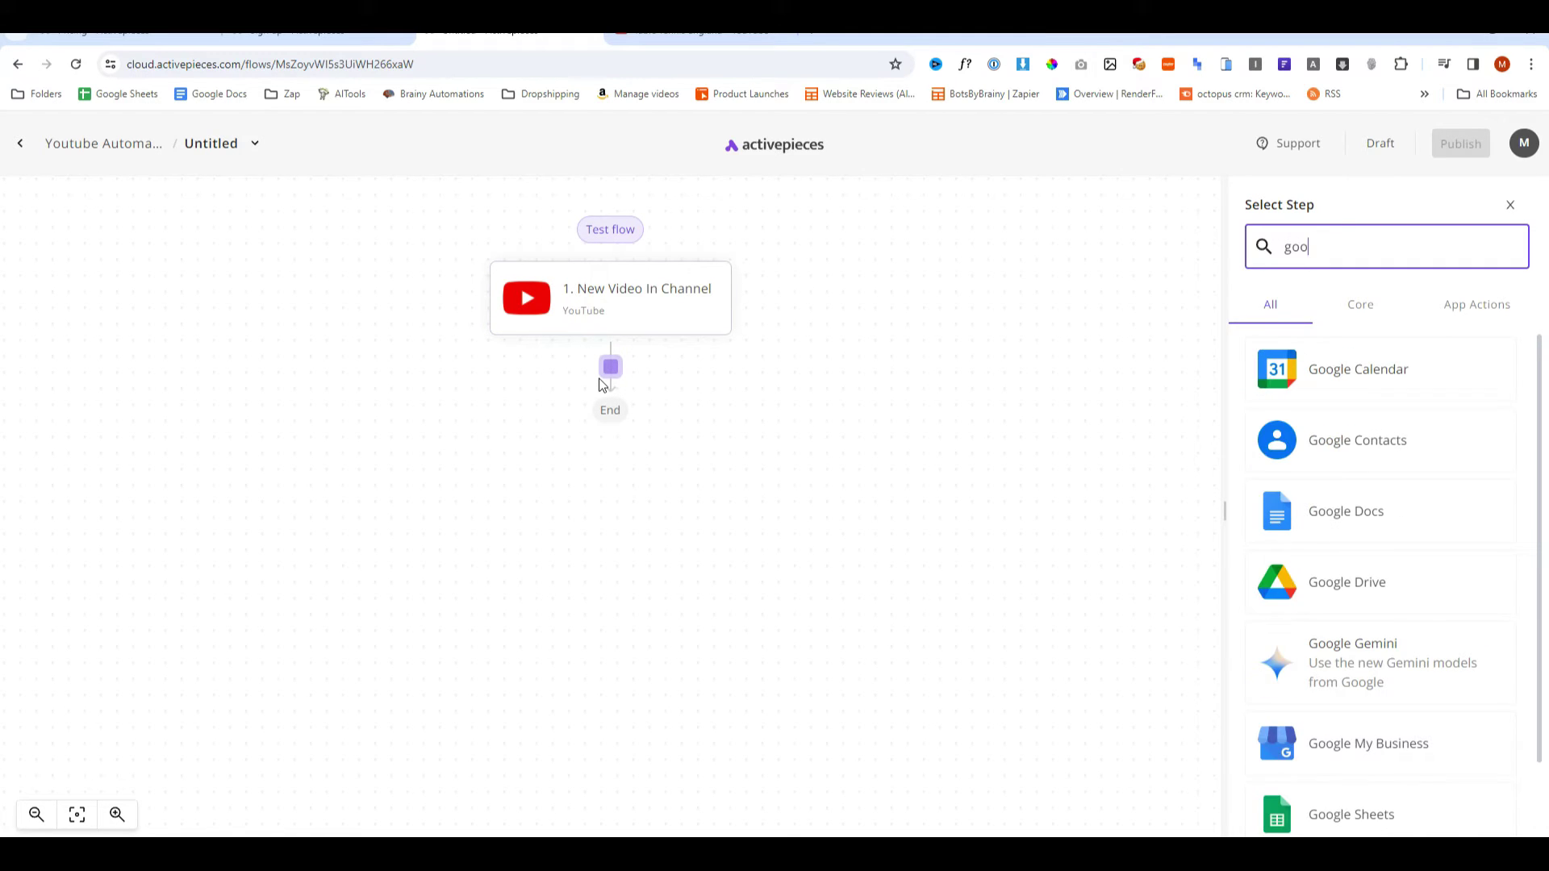
pyautogui.click(1341, 366)
pyautogui.click(1376, 439)
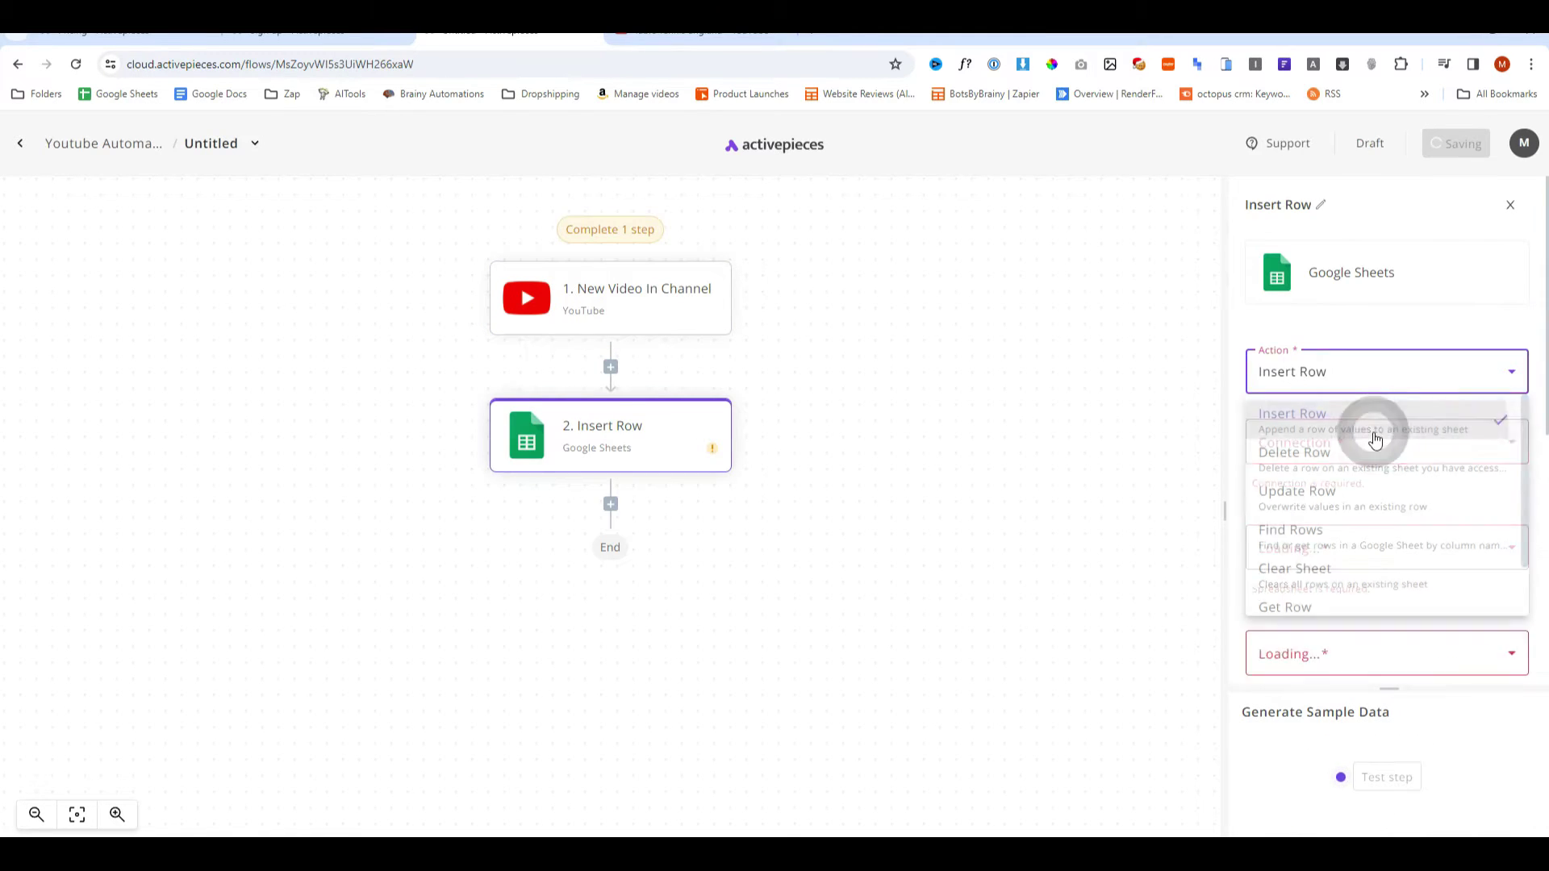
pyautogui.click(1373, 453)
pyautogui.click(1371, 508)
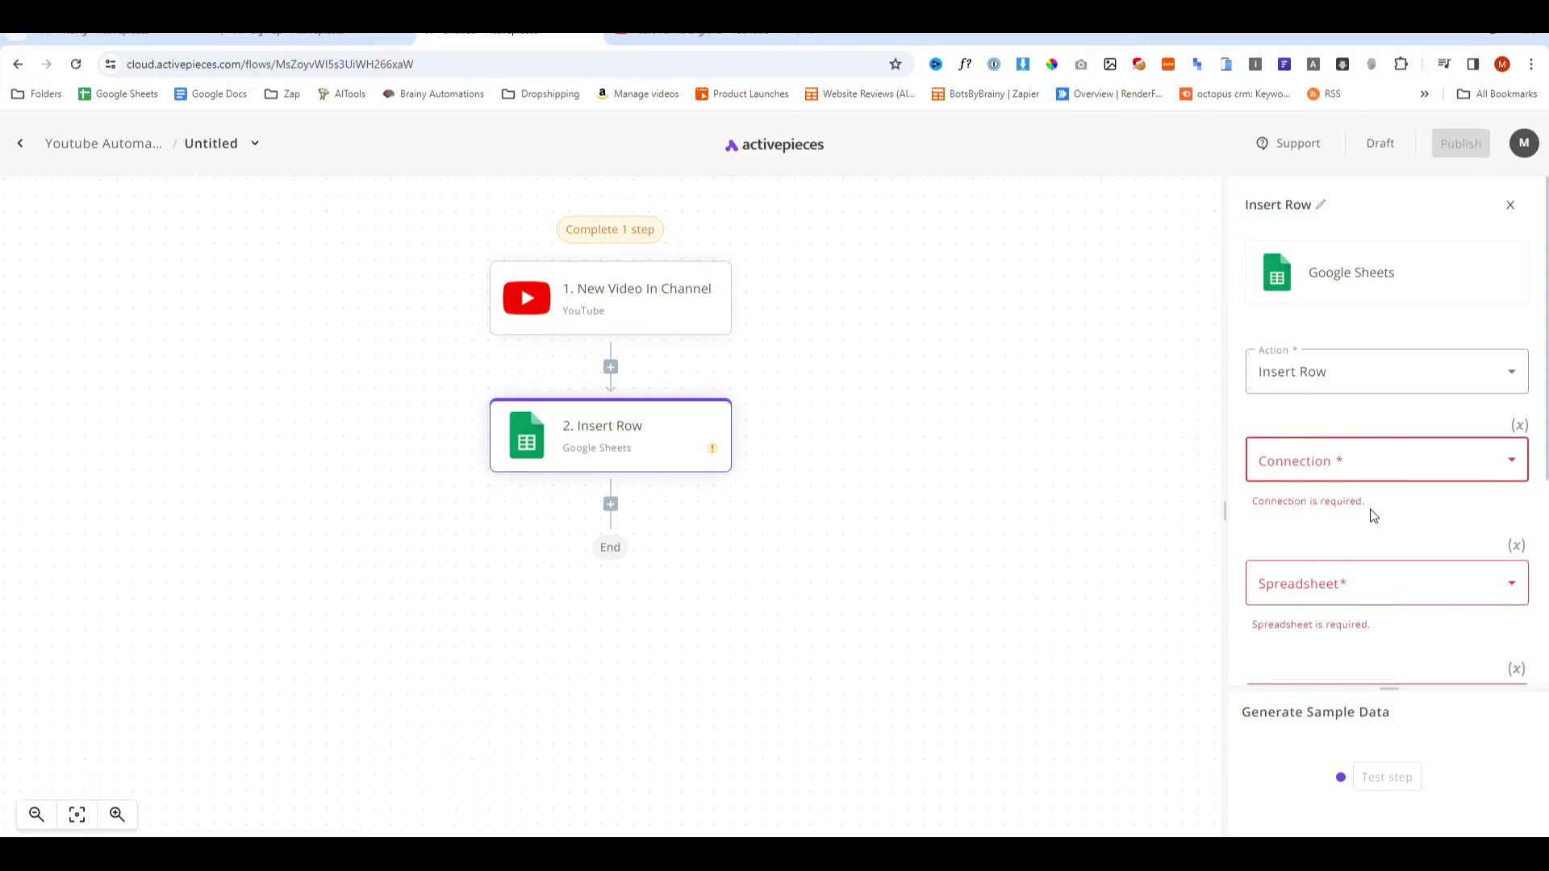
pyautogui.scroll(-3, 1323, 335)
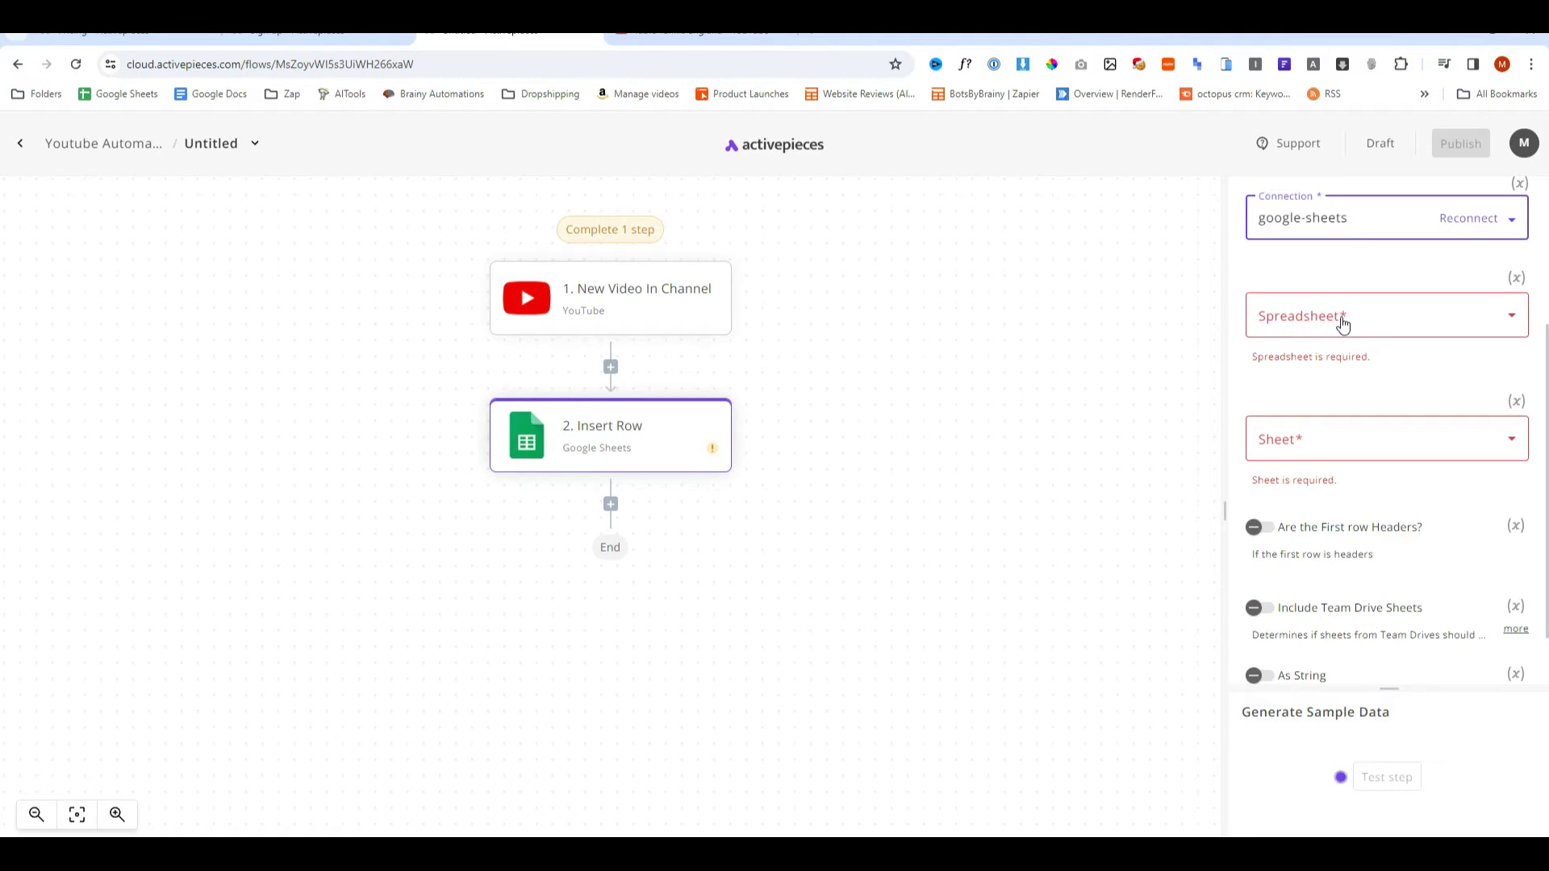
# Target Sheet1 of the Untitled spreadsheet with the first row as headers, checking the Video Title/URL headers.
pyautogui.click(1334, 315)
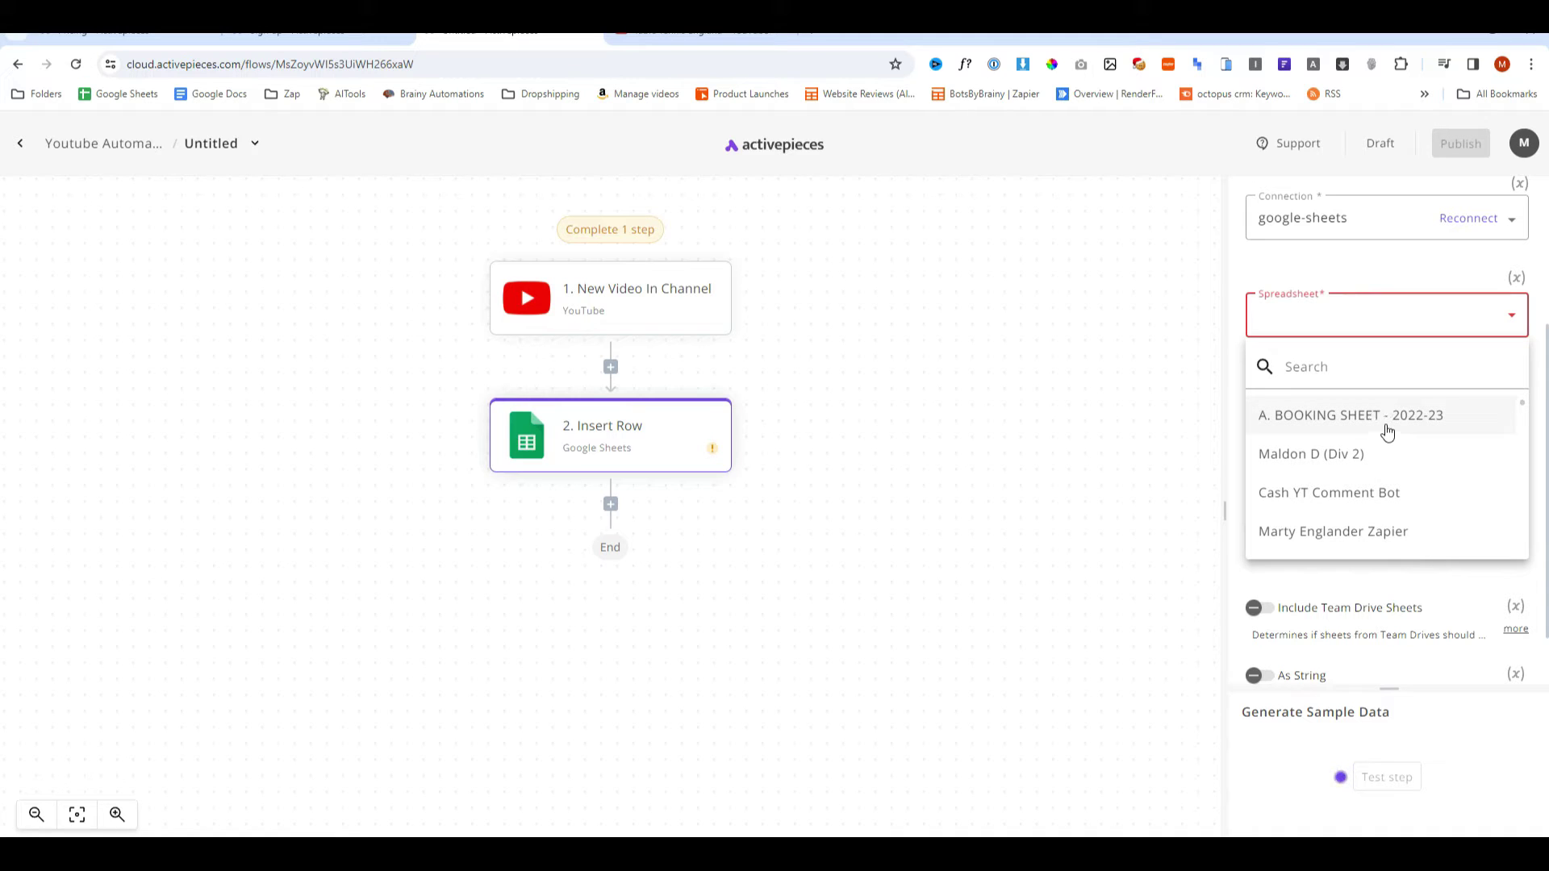
pyautogui.scroll(-5, 1387, 432)
pyautogui.click(1316, 484)
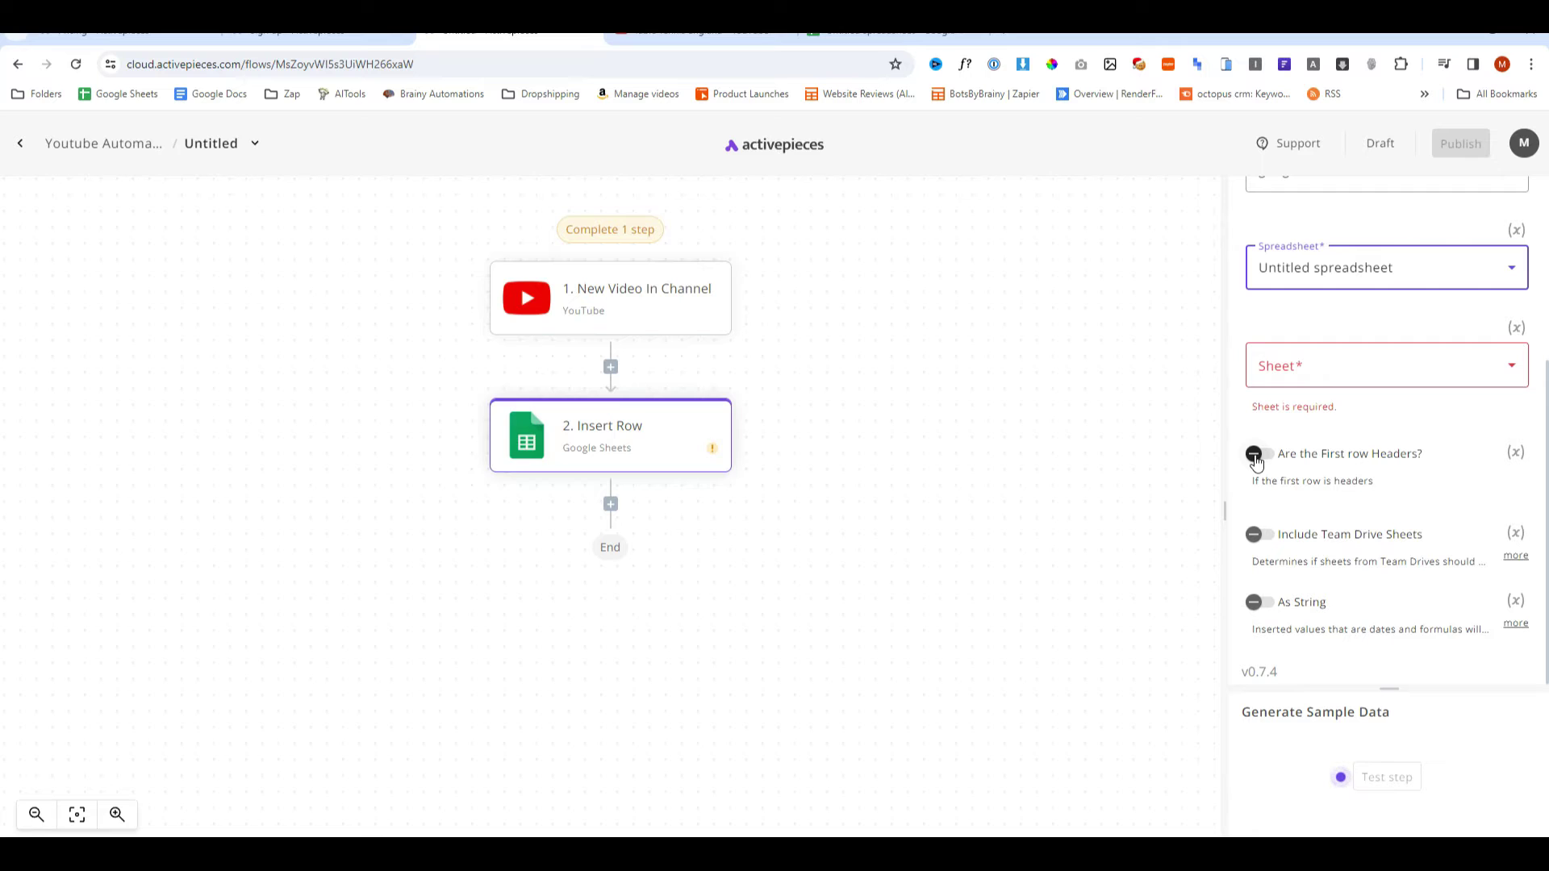
pyautogui.click(1256, 457)
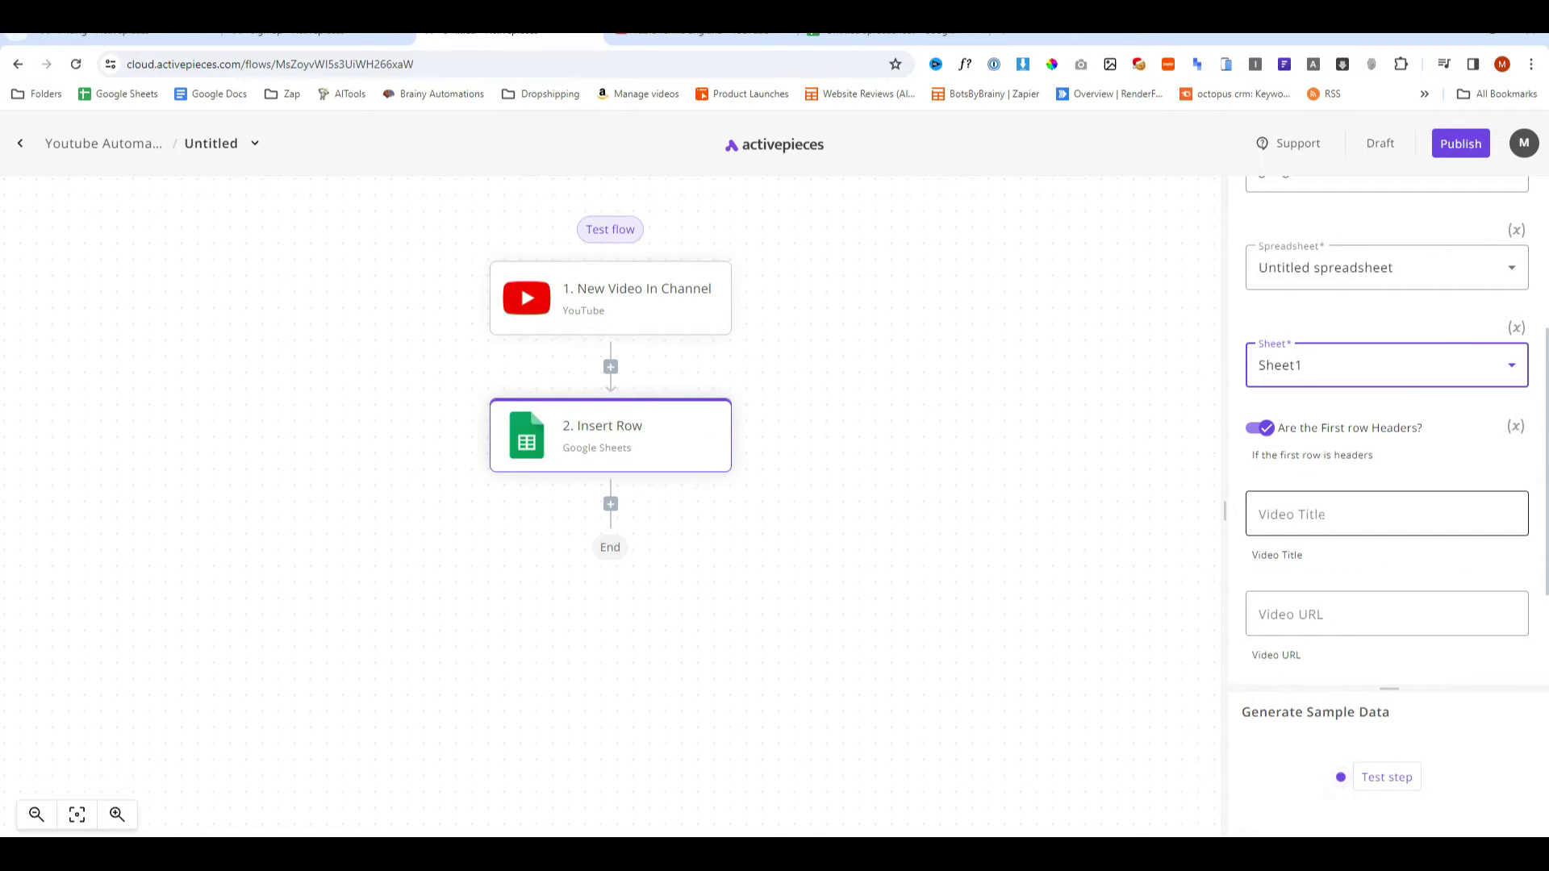
pyautogui.click(898, 37)
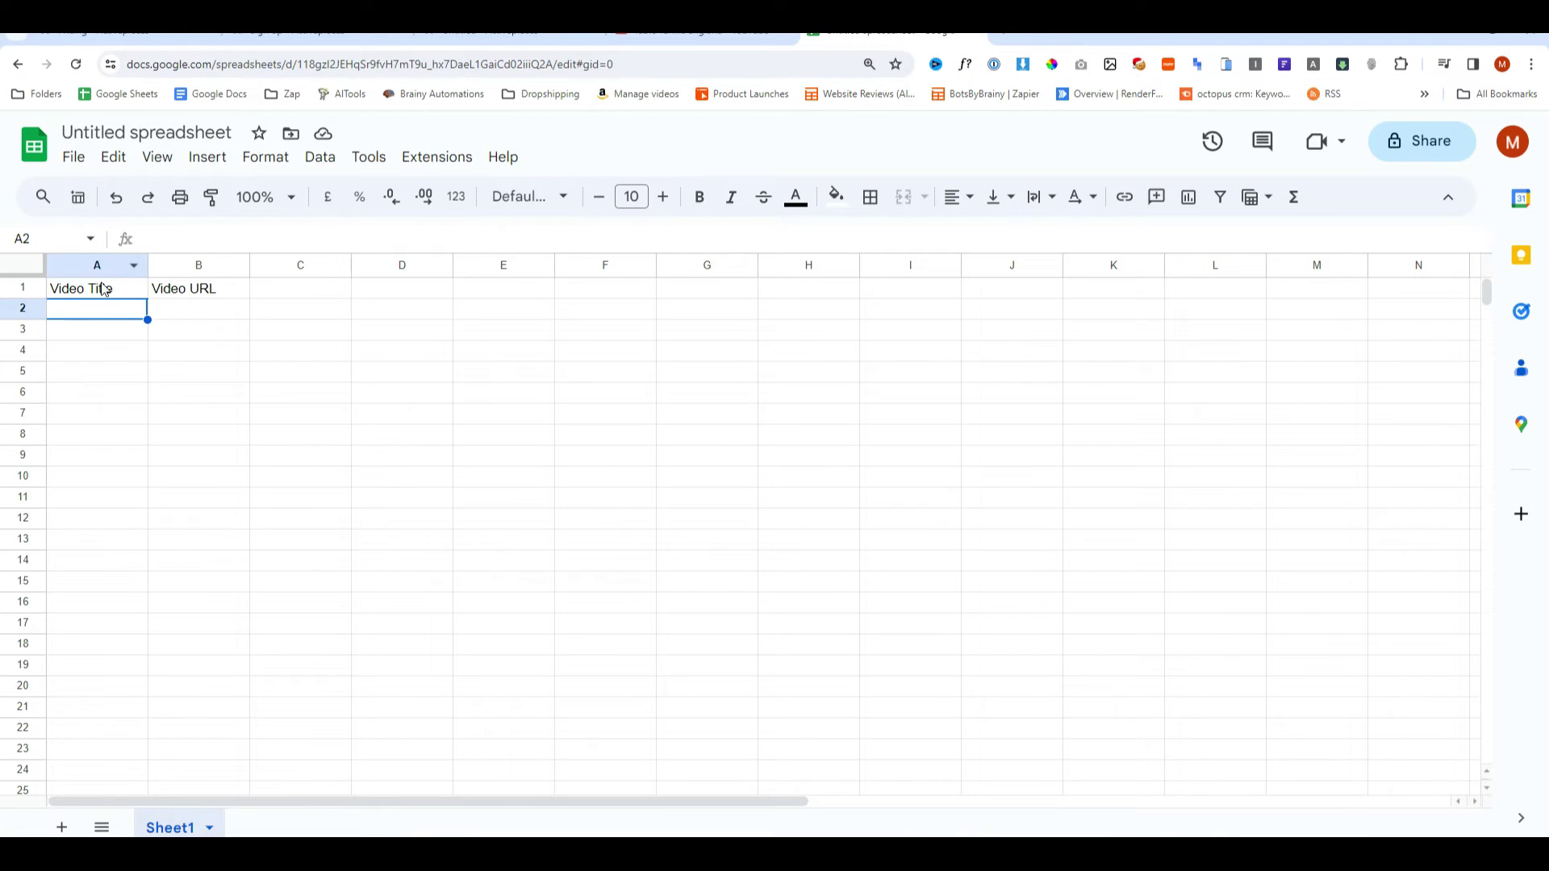
pyautogui.moveTo(103, 288); pyautogui.dragTo(217, 300)
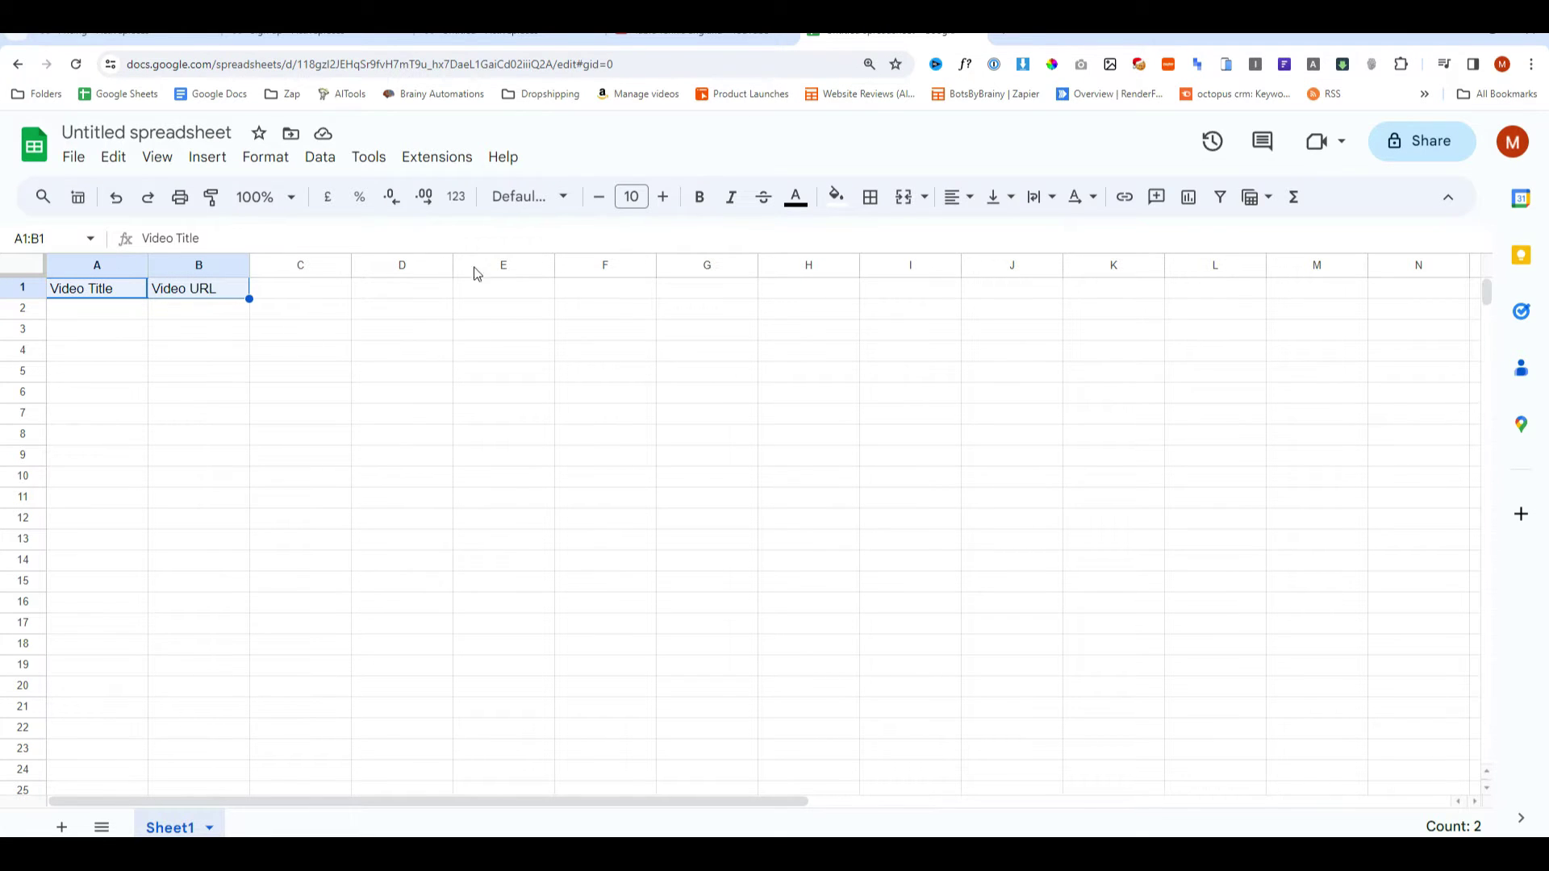
pyautogui.click(451, 32)
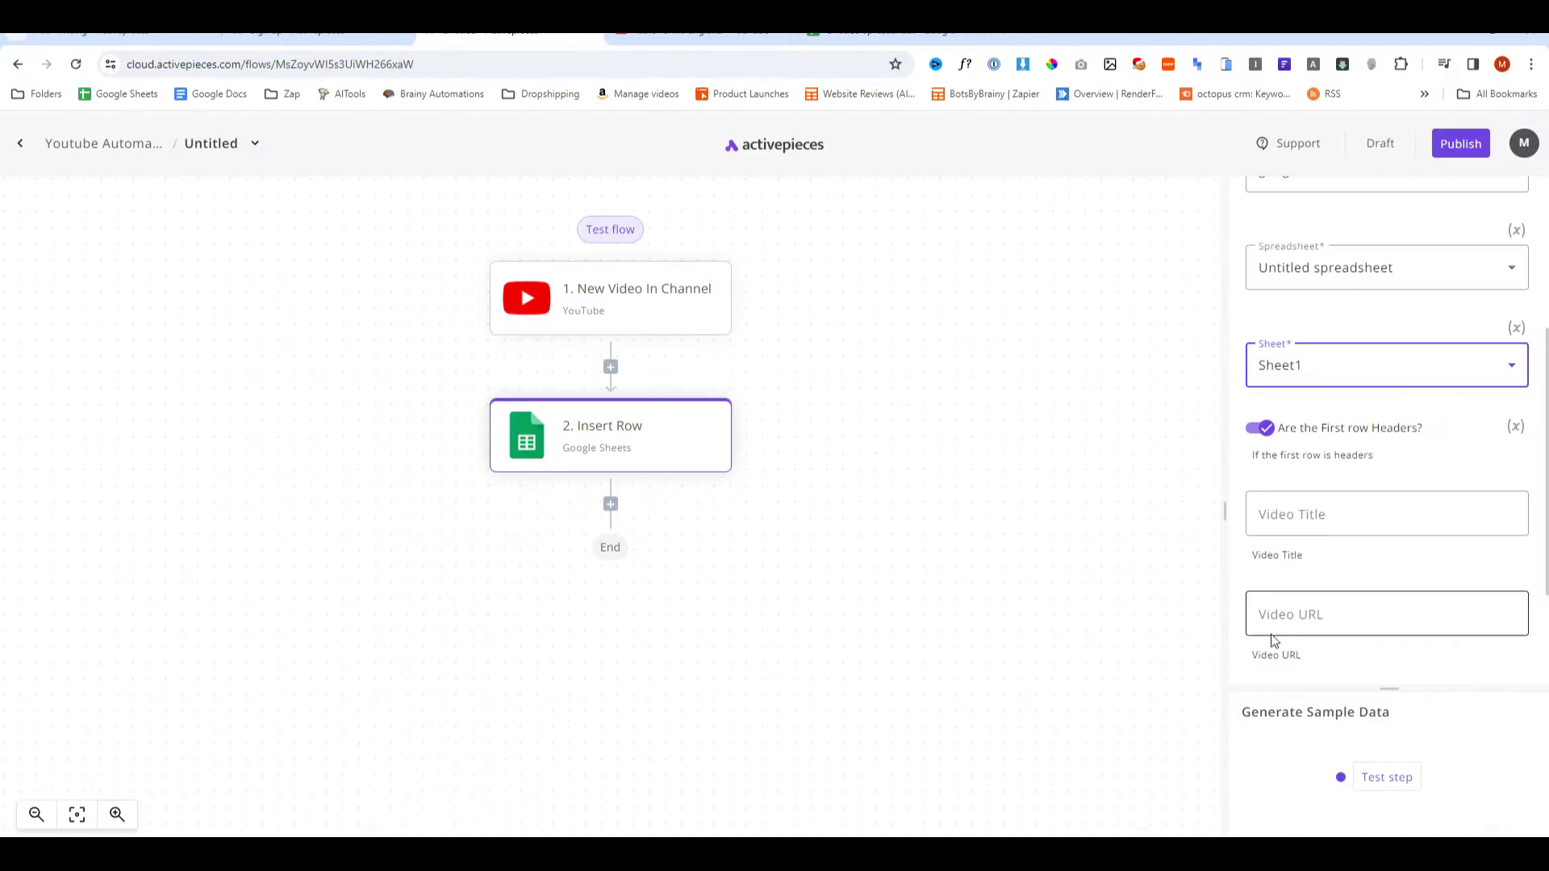
# Map Video Title to the trigger's title and Video URL to its link.
pyautogui.click(1287, 529)
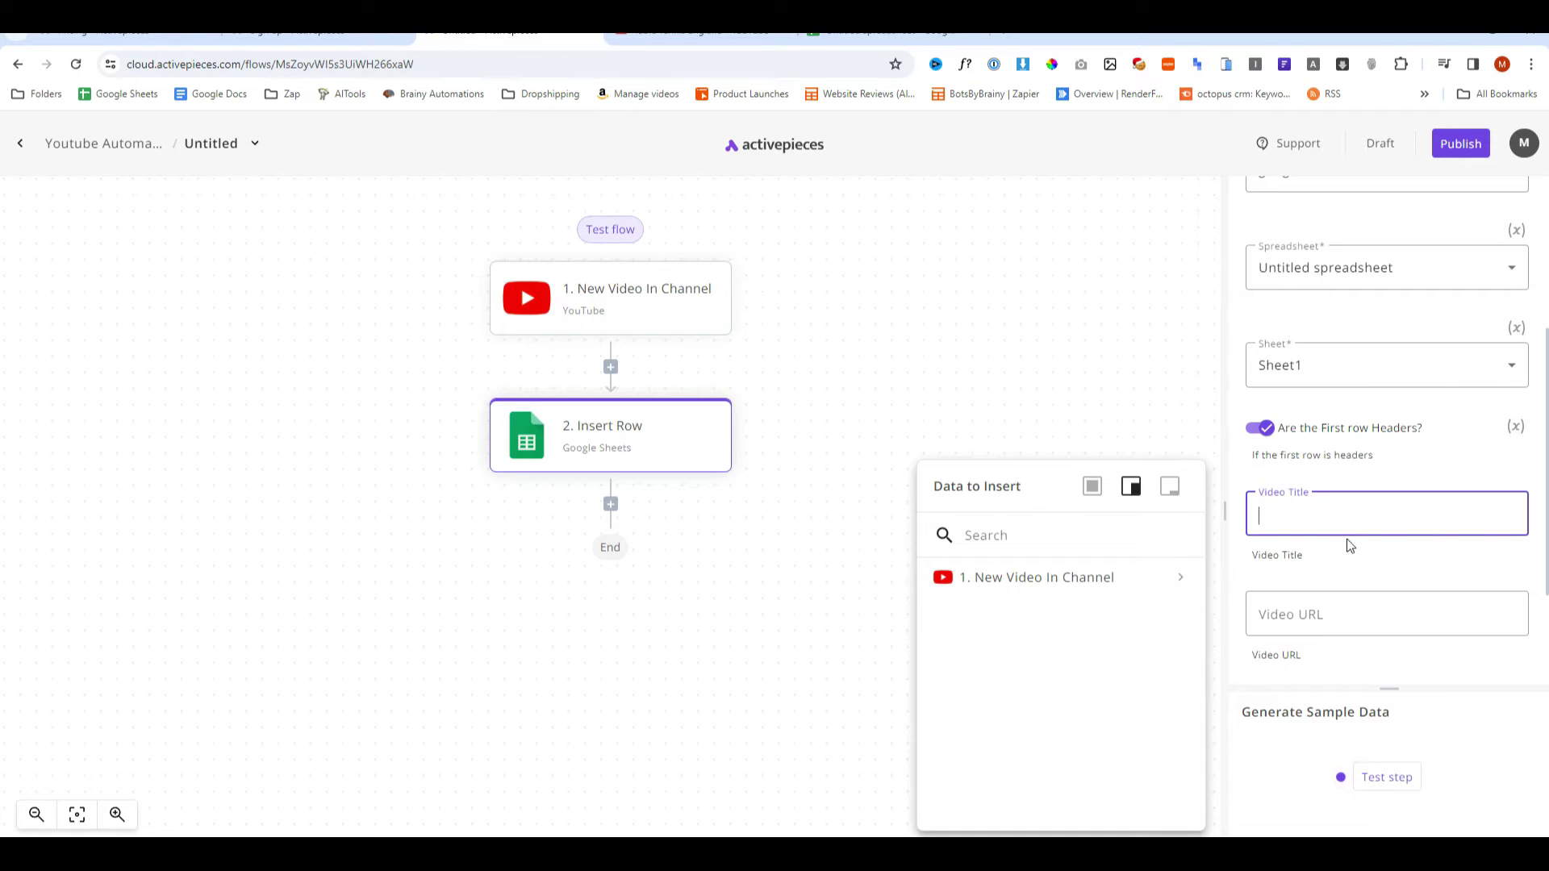
pyautogui.click(1036, 577)
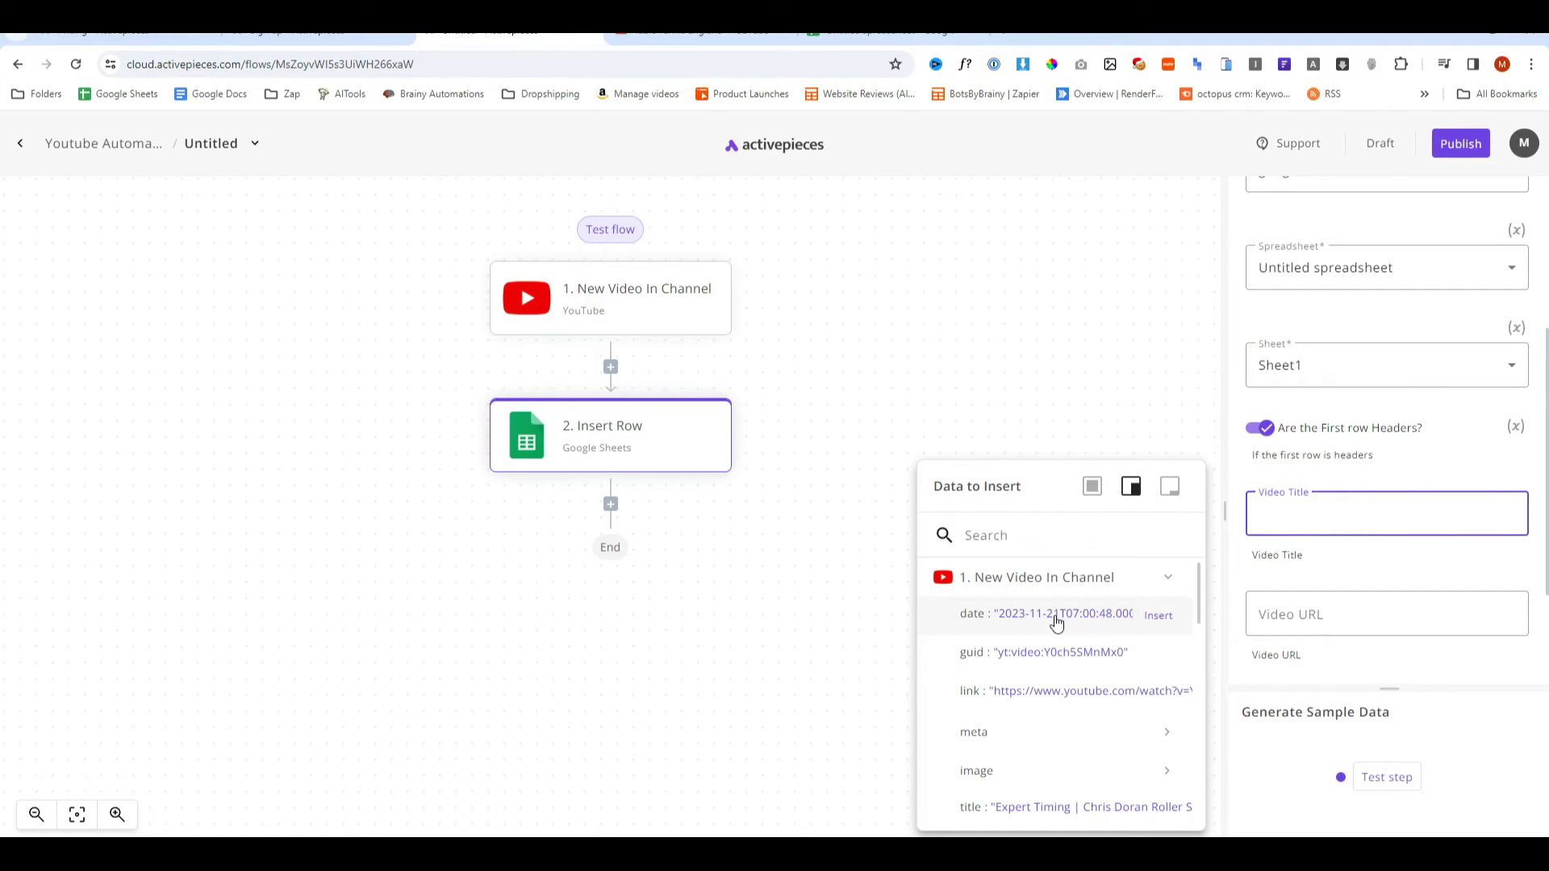
pyautogui.scroll(-1, 1062, 747)
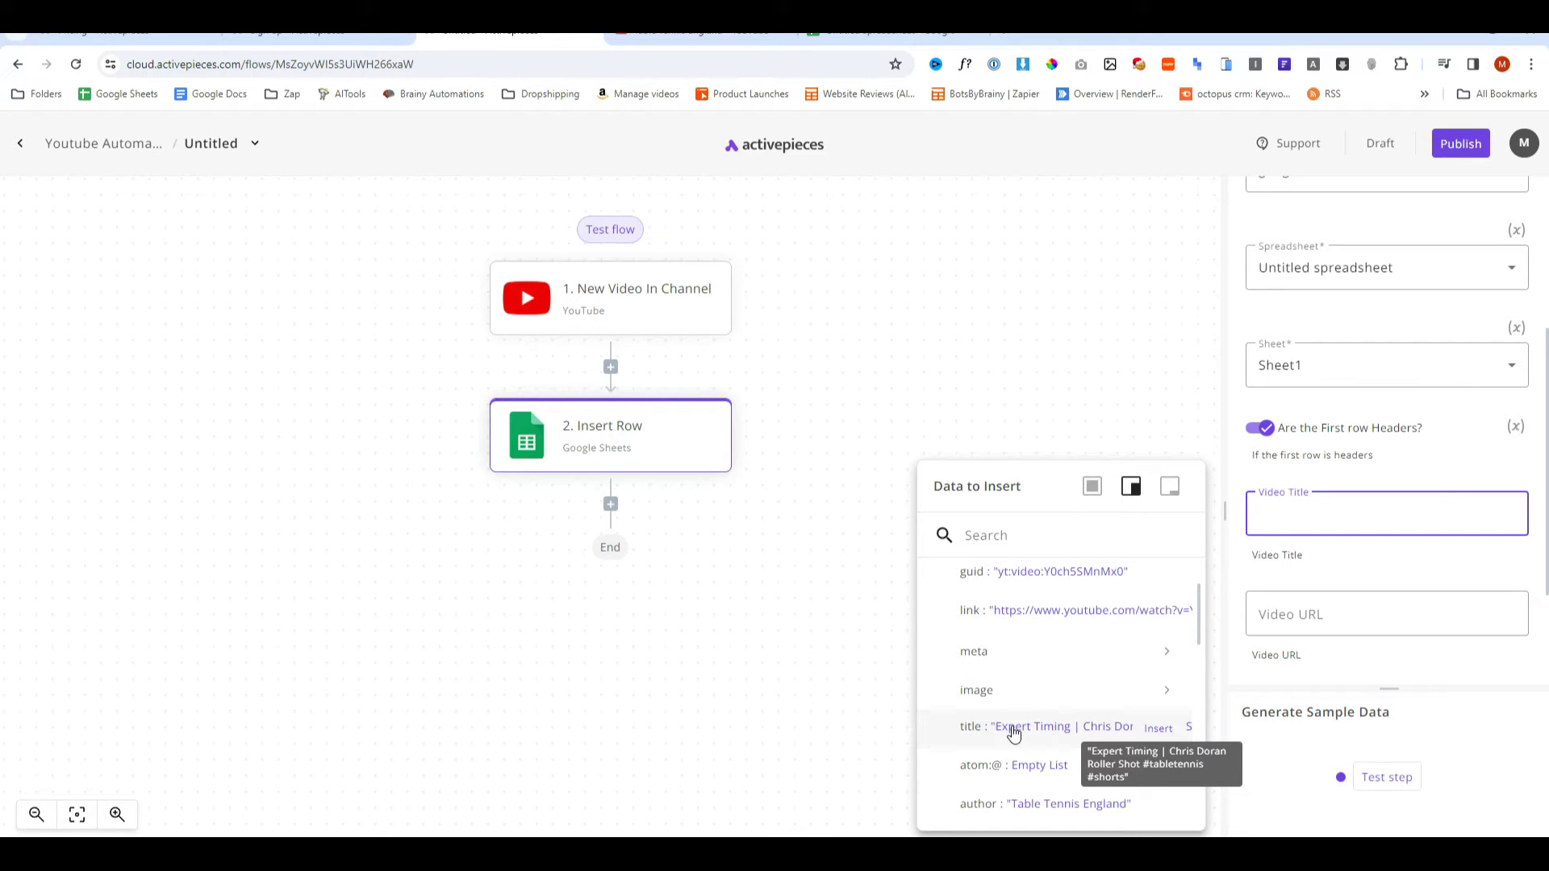
pyautogui.click(966, 731)
pyautogui.click(1321, 610)
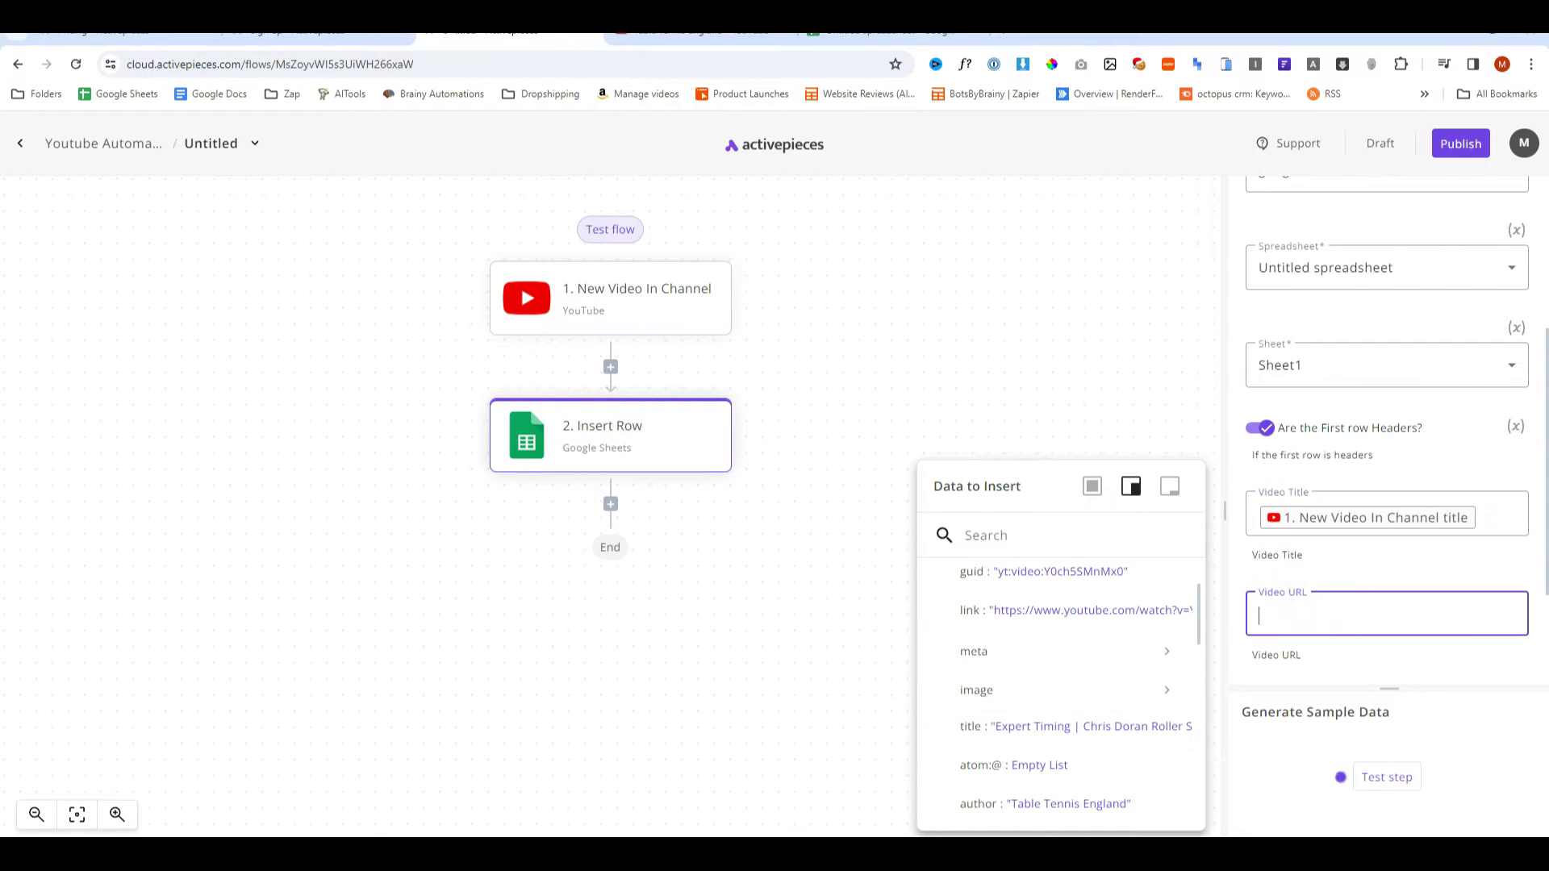
pyautogui.click(1044, 613)
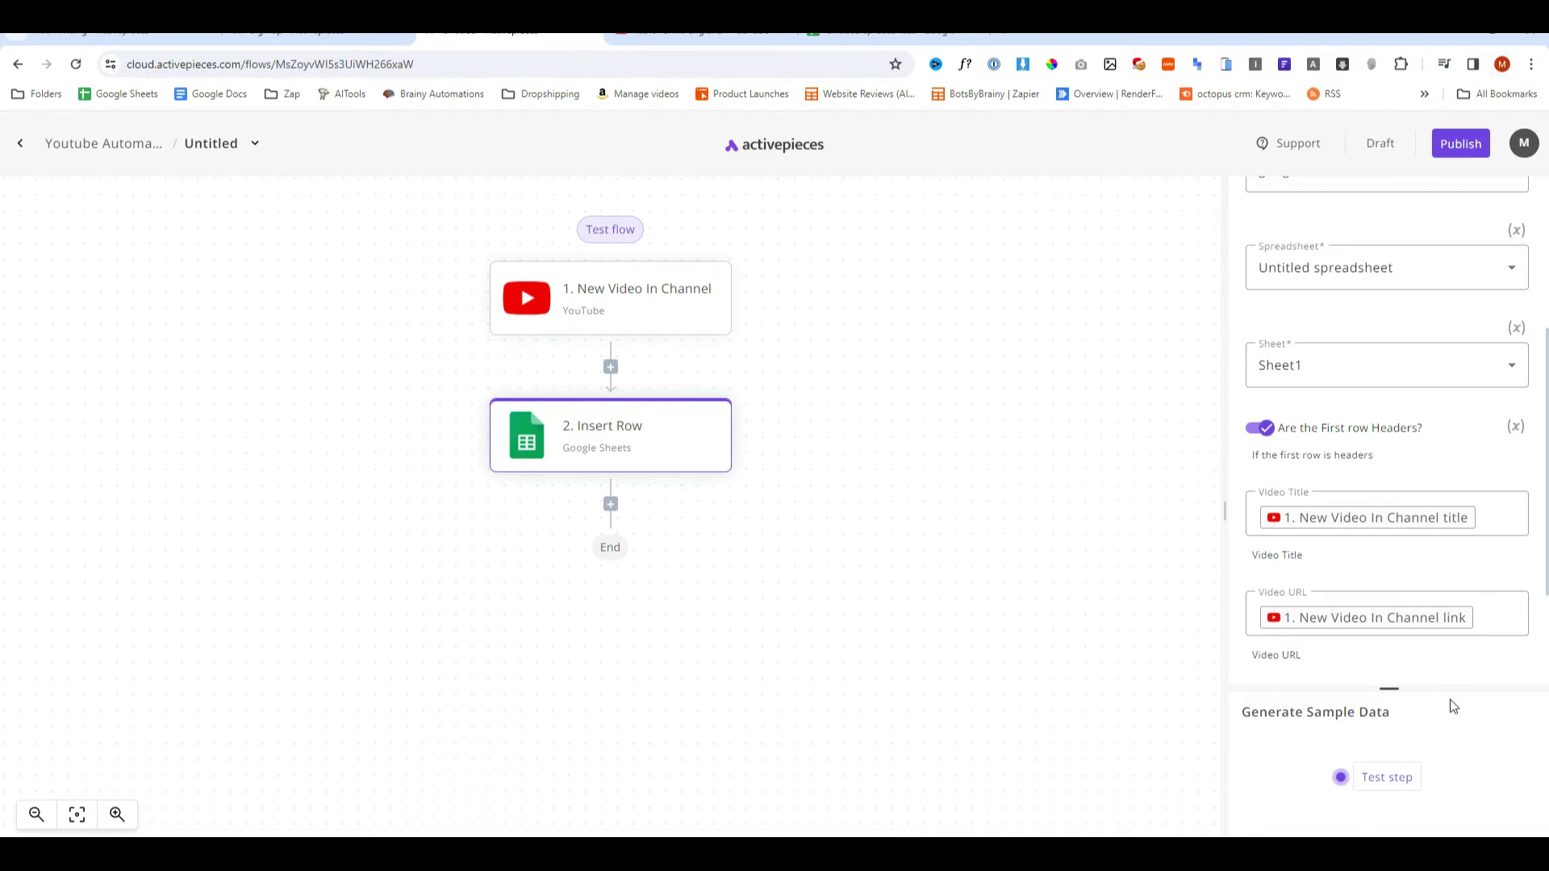
# Test the Insert Row step and check row 2 in the sheet, bolding headers and widening column A.
pyautogui.click(1398, 778)
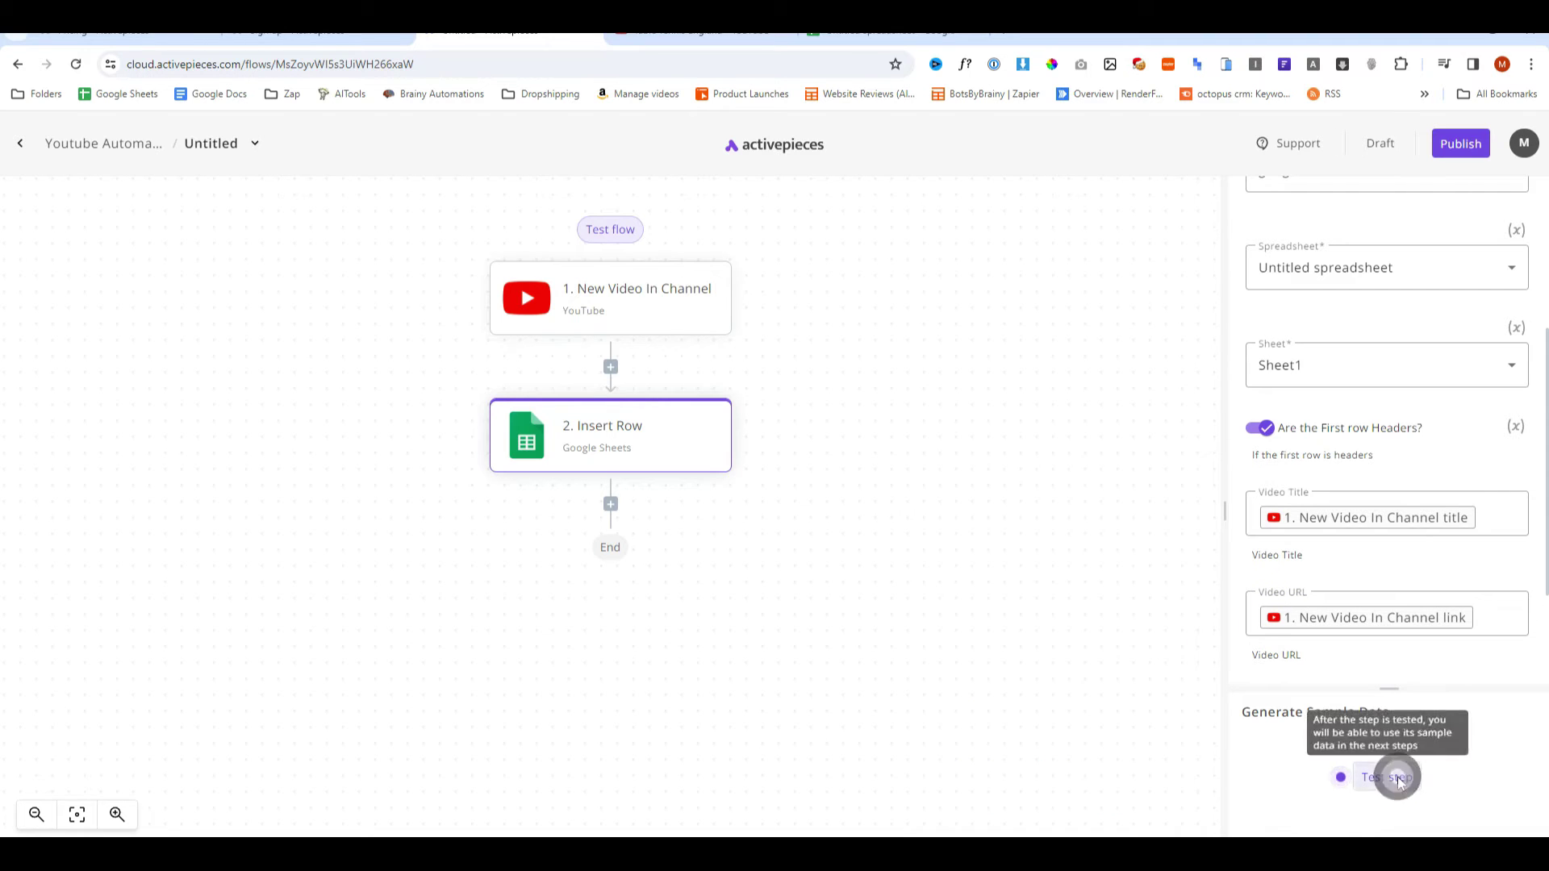
pyautogui.click(820, 42)
pyautogui.hotkey('ctrl', 'b')
pyautogui.moveTo(138, 311); pyautogui.dragTo(194, 311)
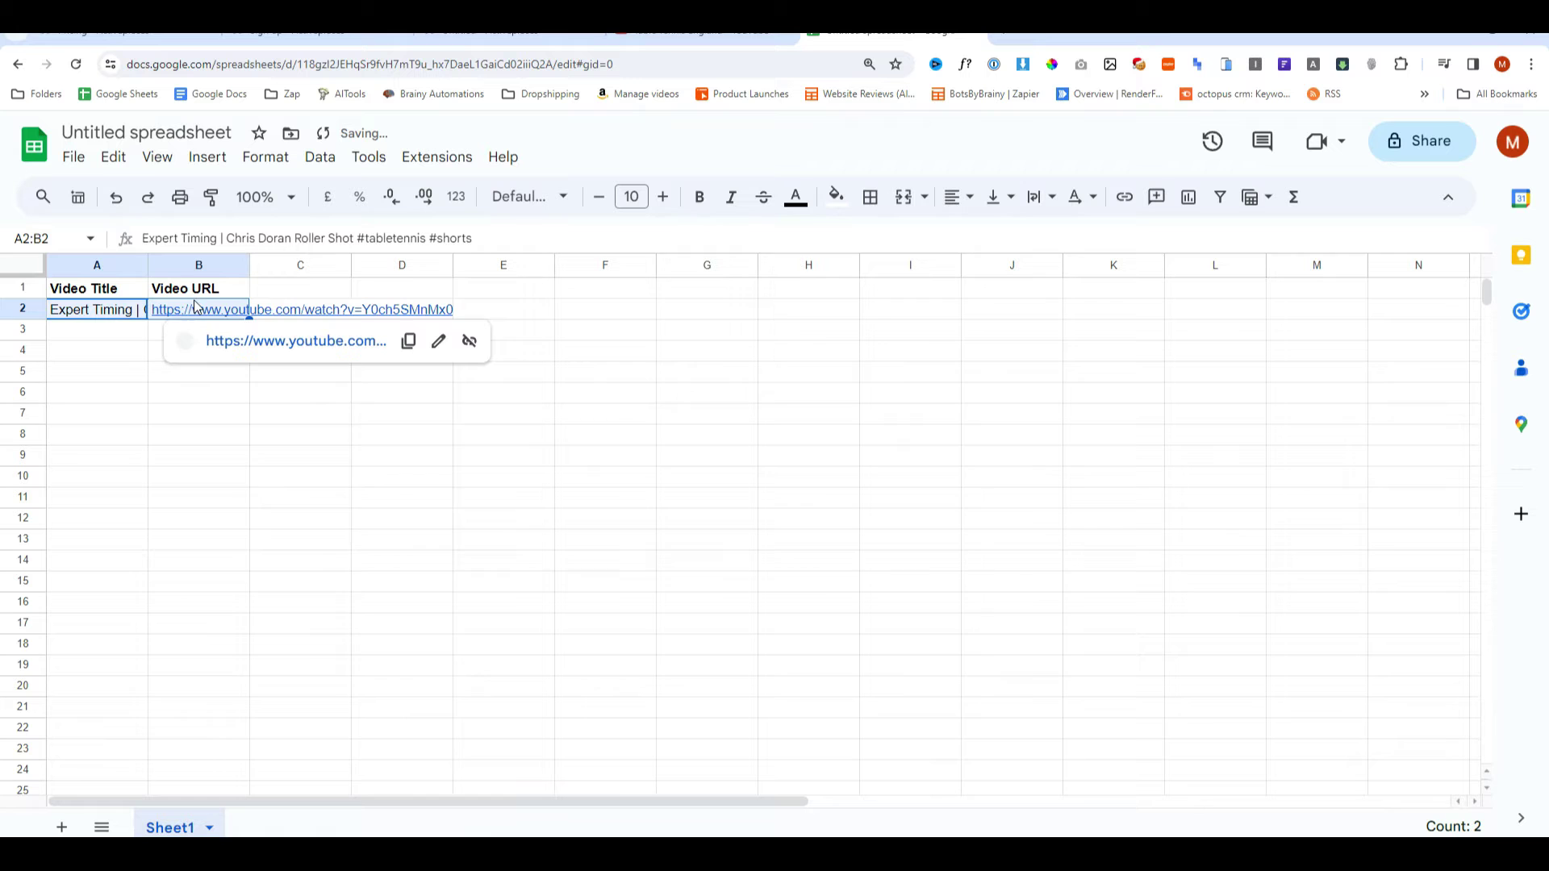
pyautogui.doubleClick(147, 266)
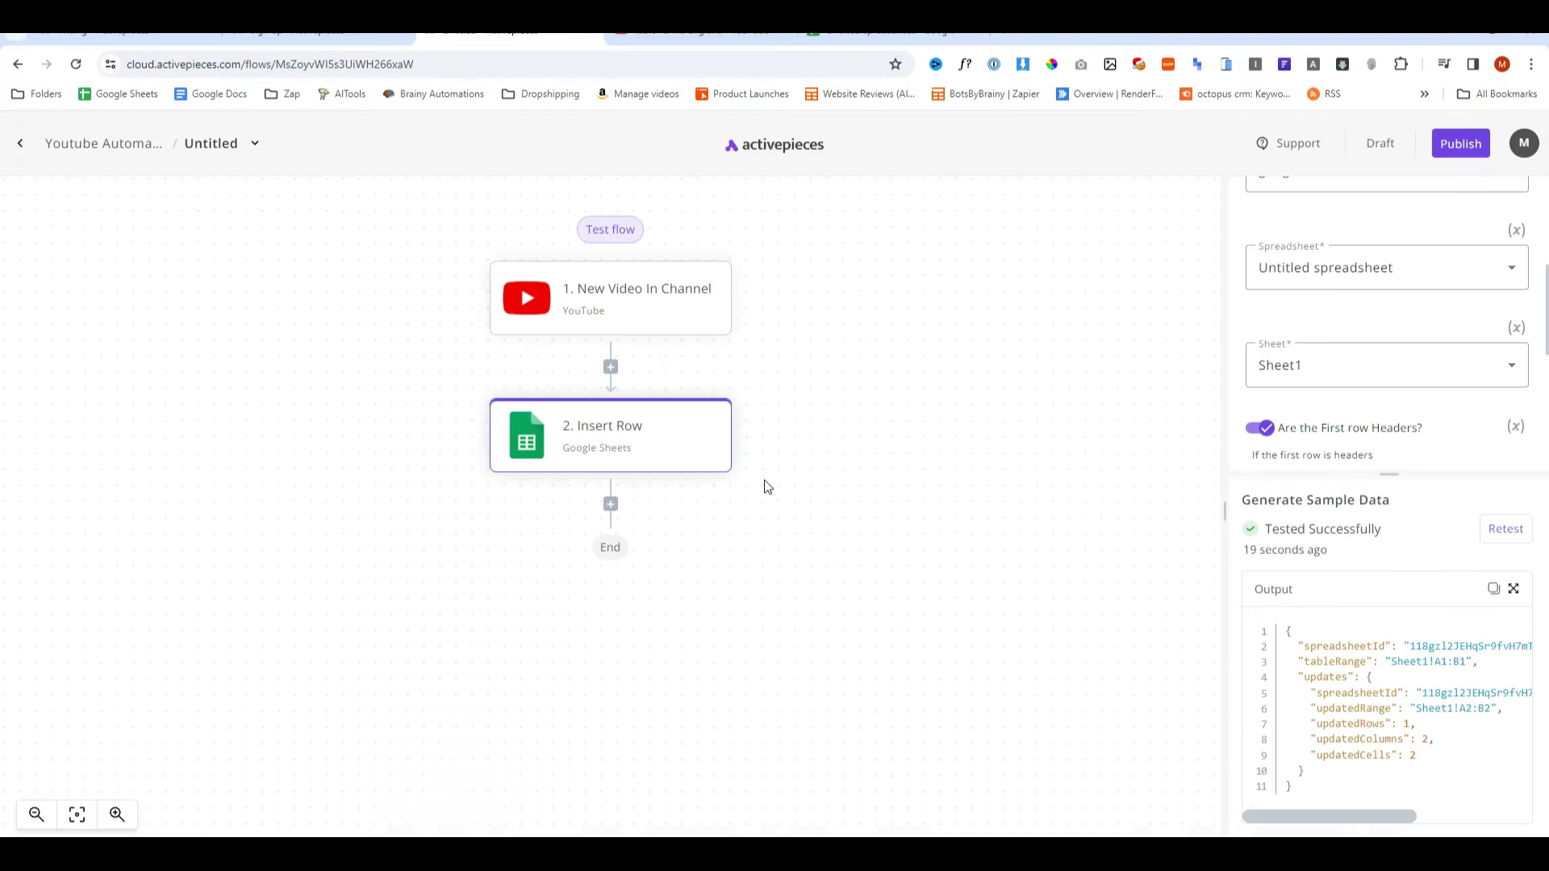
# Add a Gmail Send Email step with a new Gmail connection and the recipient address.
pyautogui.click(612, 506)
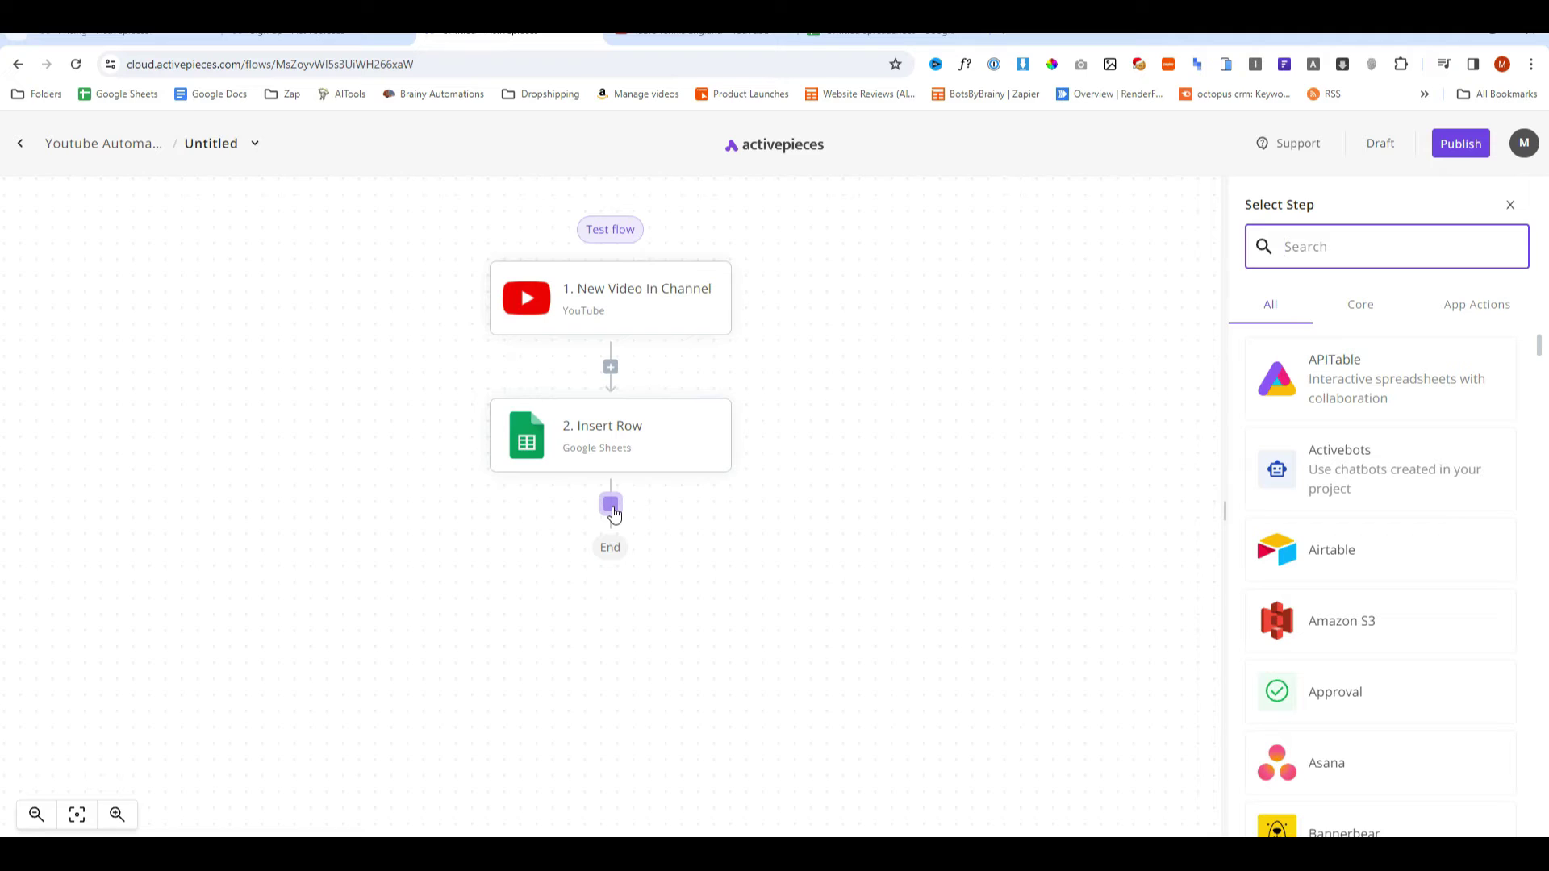
pyautogui.write('gmail')
pyautogui.click(1279, 370)
pyautogui.click(1296, 370)
pyautogui.click(1331, 488)
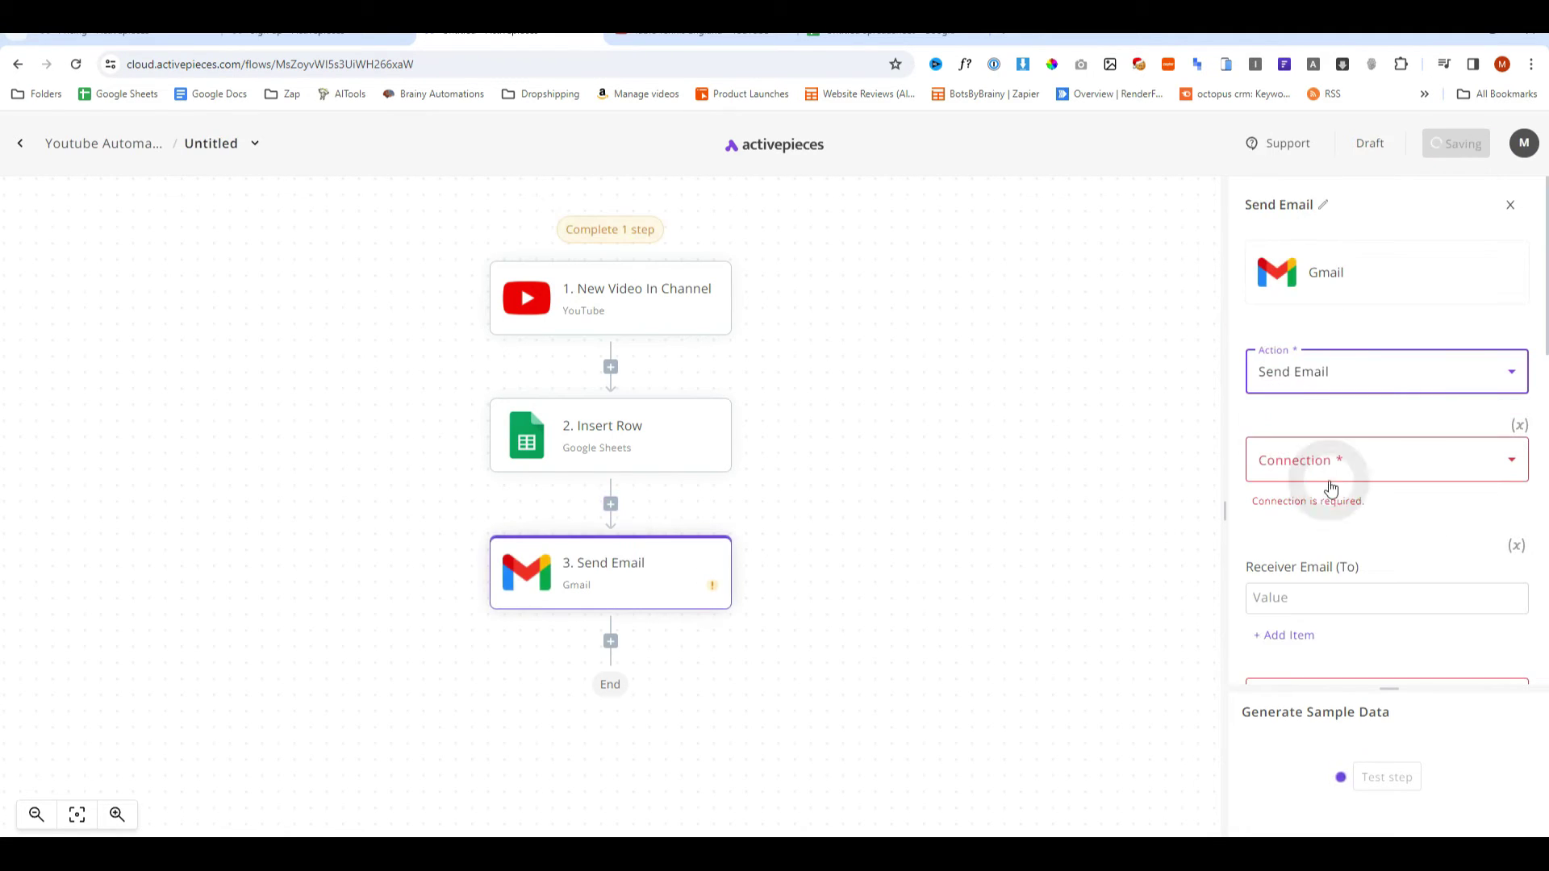
pyautogui.click(1325, 474)
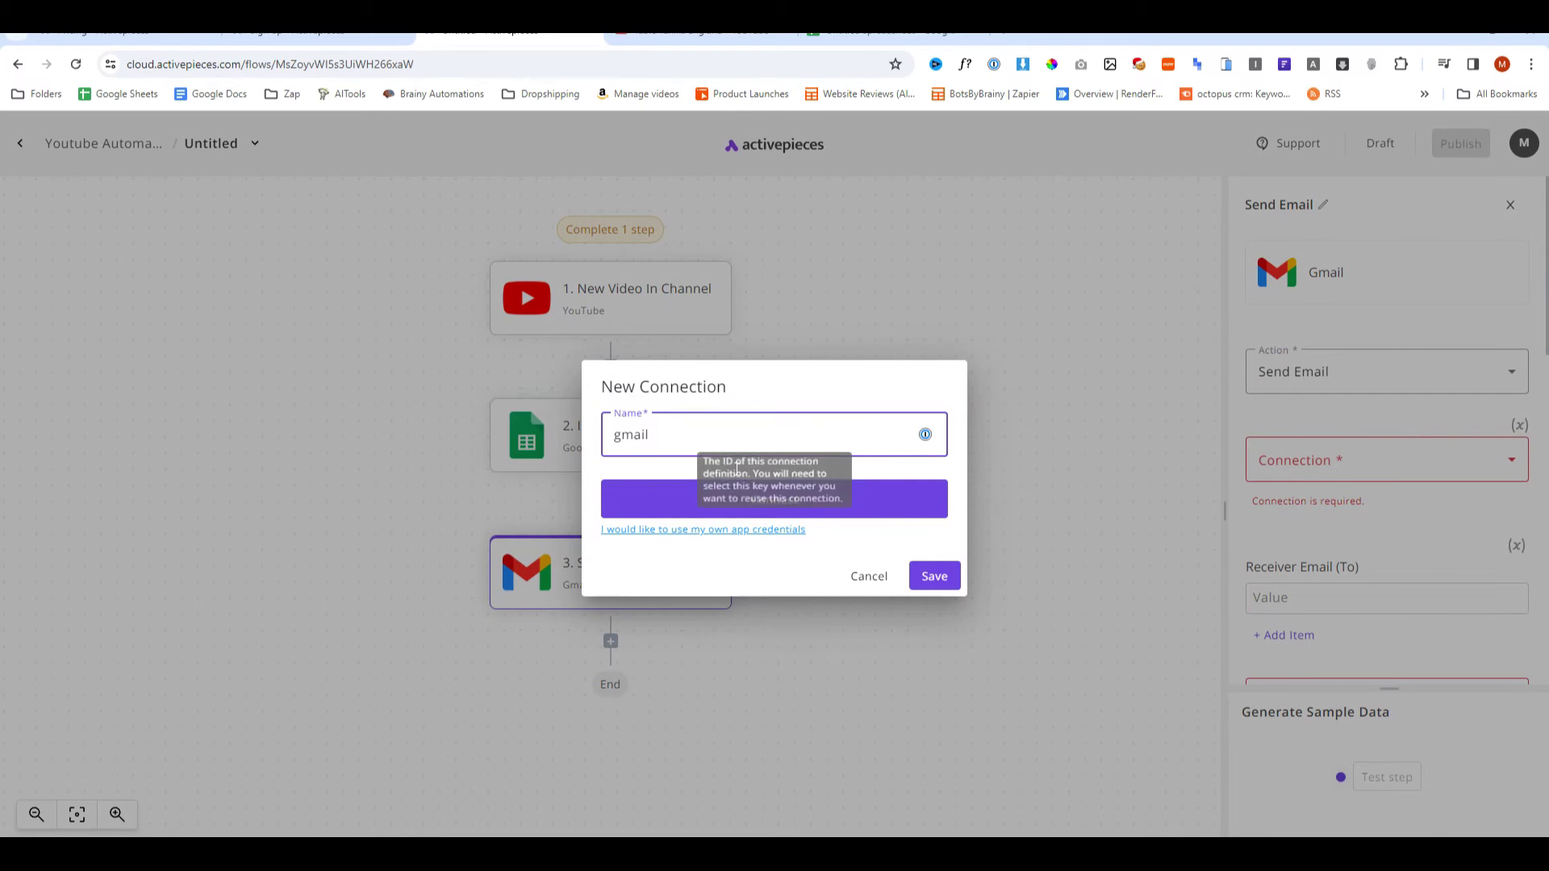
pyautogui.click(904, 504)
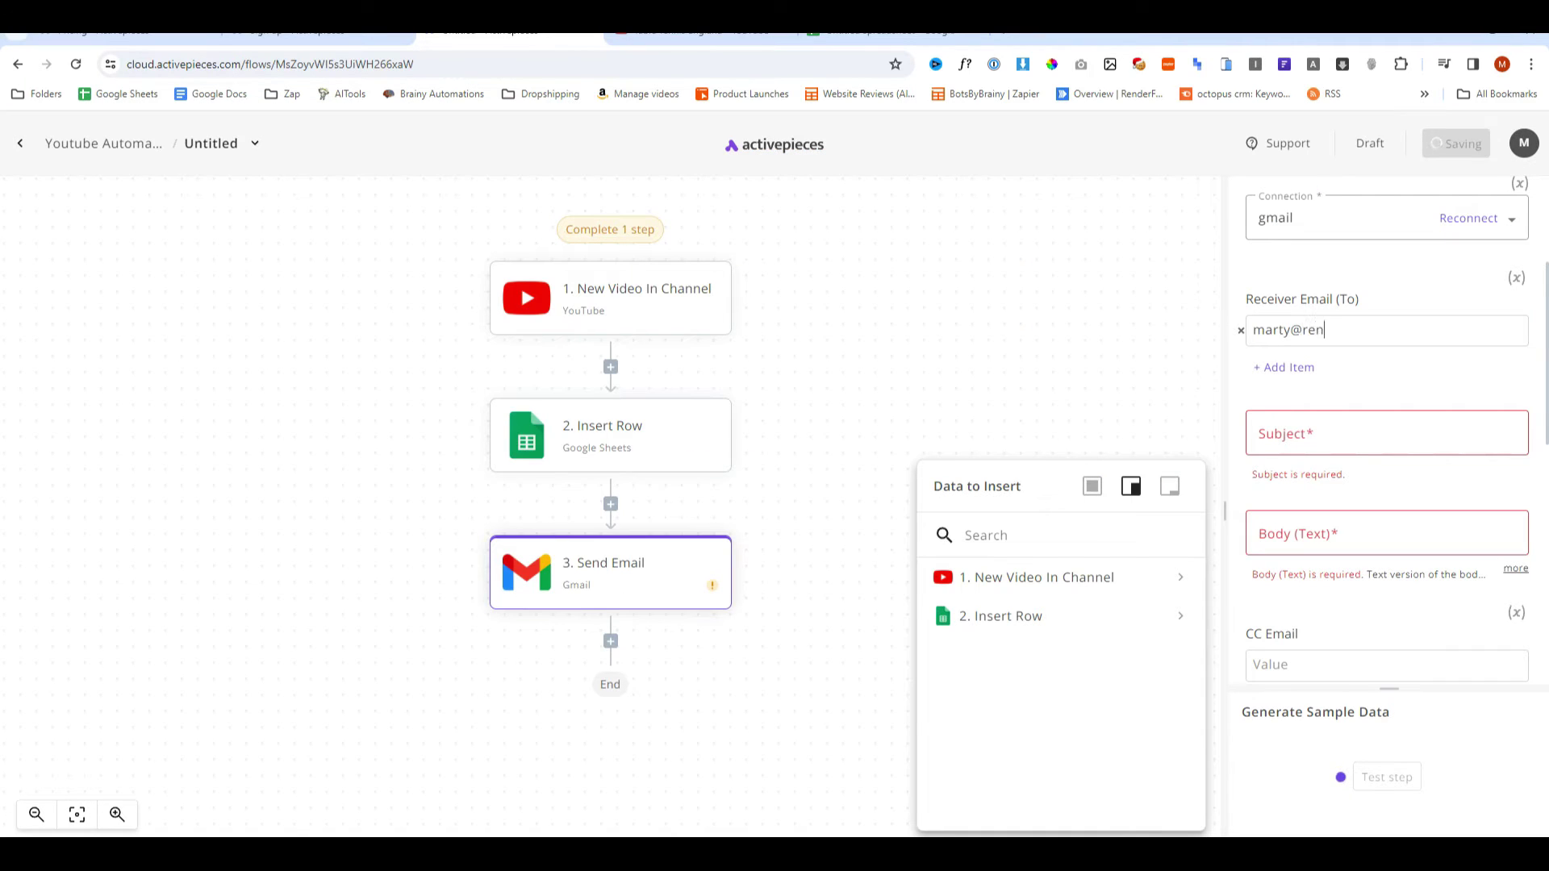
pyautogui.write('.uk')
# Set the email subject to the new video's title.
pyautogui.click(1371, 433)
pyautogui.click(1044, 576)
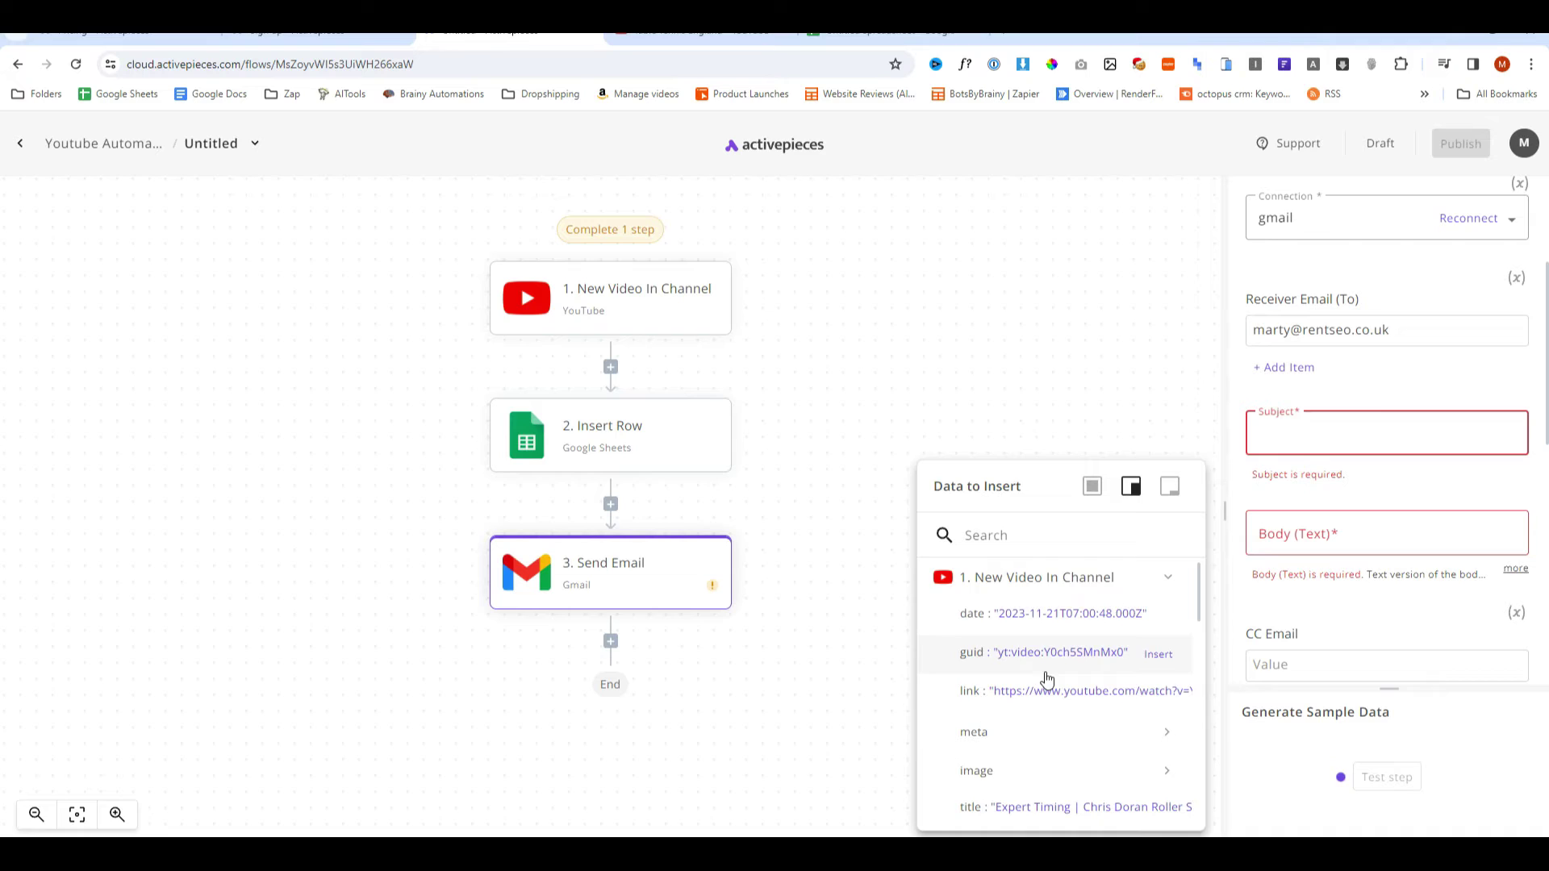
pyautogui.scroll(-1, 1000, 710)
pyautogui.click(993, 726)
# Write a body naming the video's author plus 'Watch it here:' with the link, then test successfully.
pyautogui.click(1333, 517)
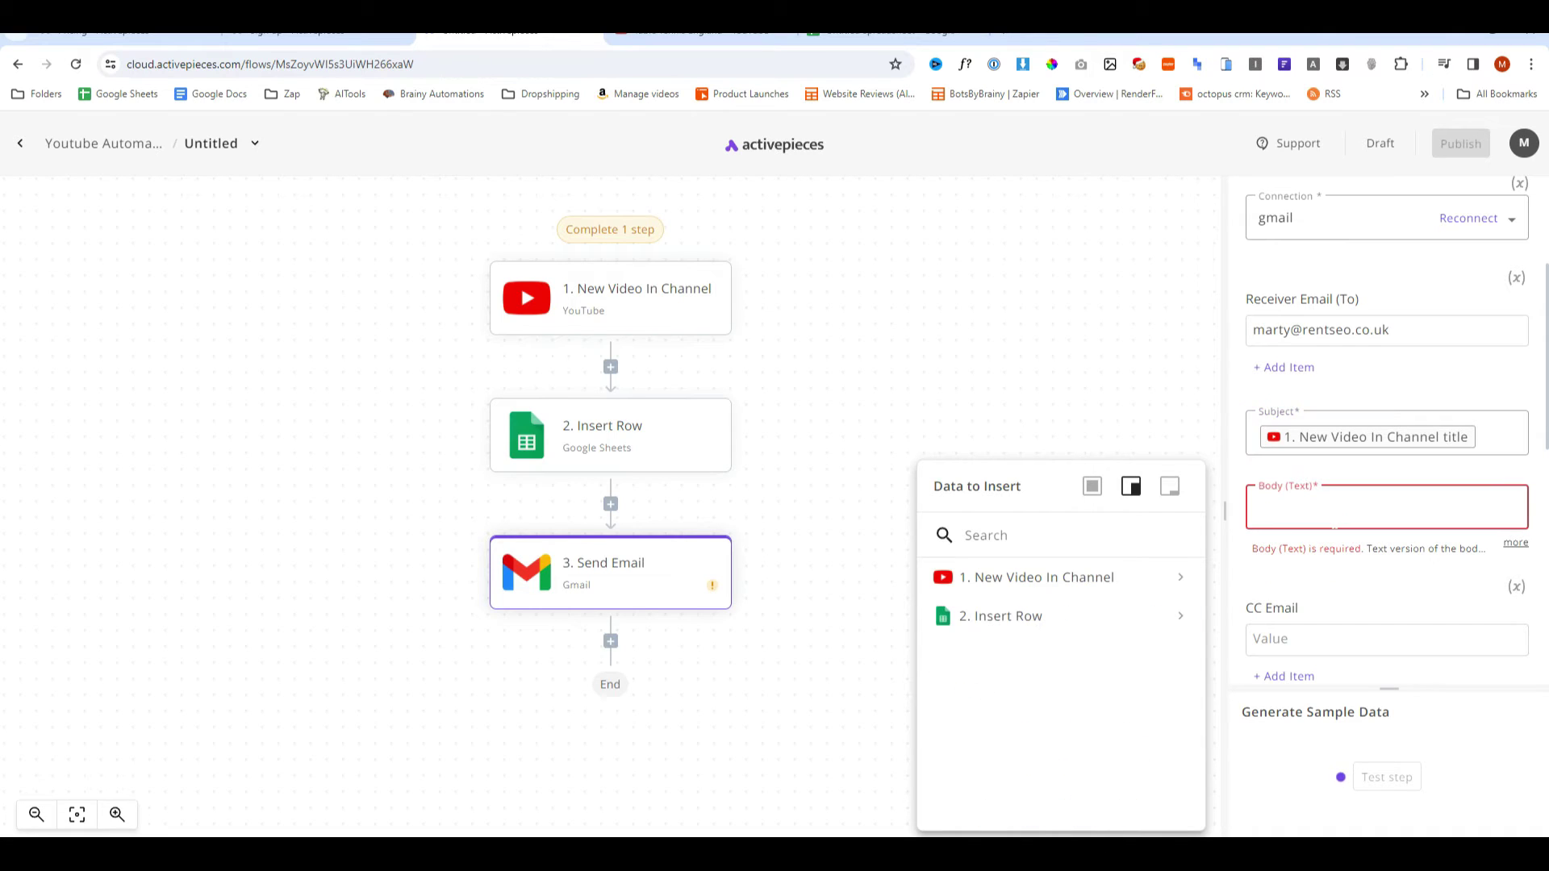
pyautogui.write('New video by')
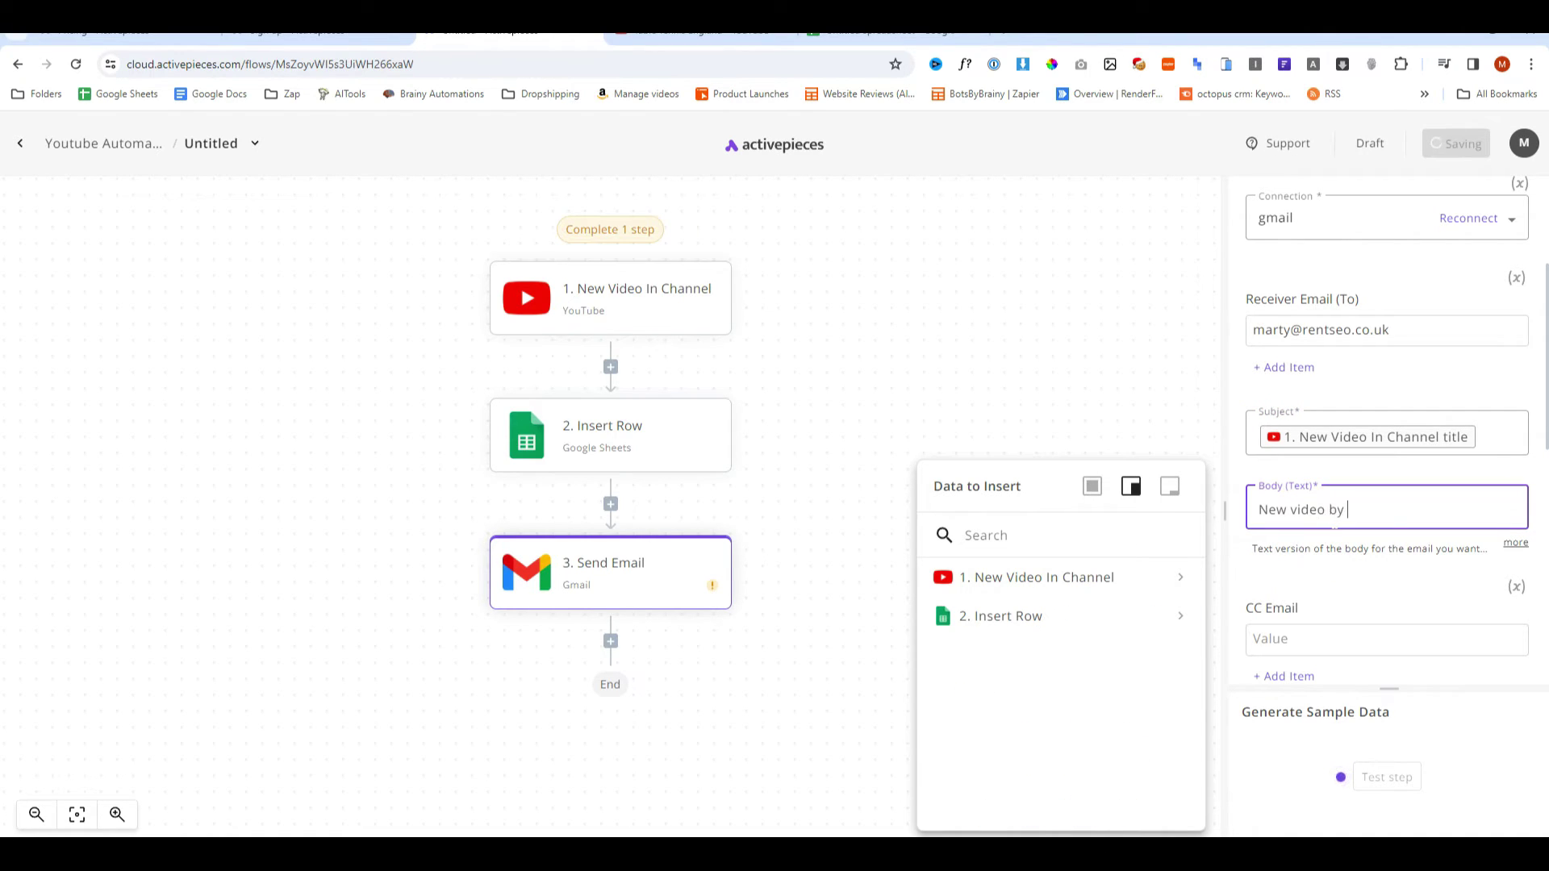
pyautogui.click(1049, 577)
pyautogui.scroll(-5, 1057, 726)
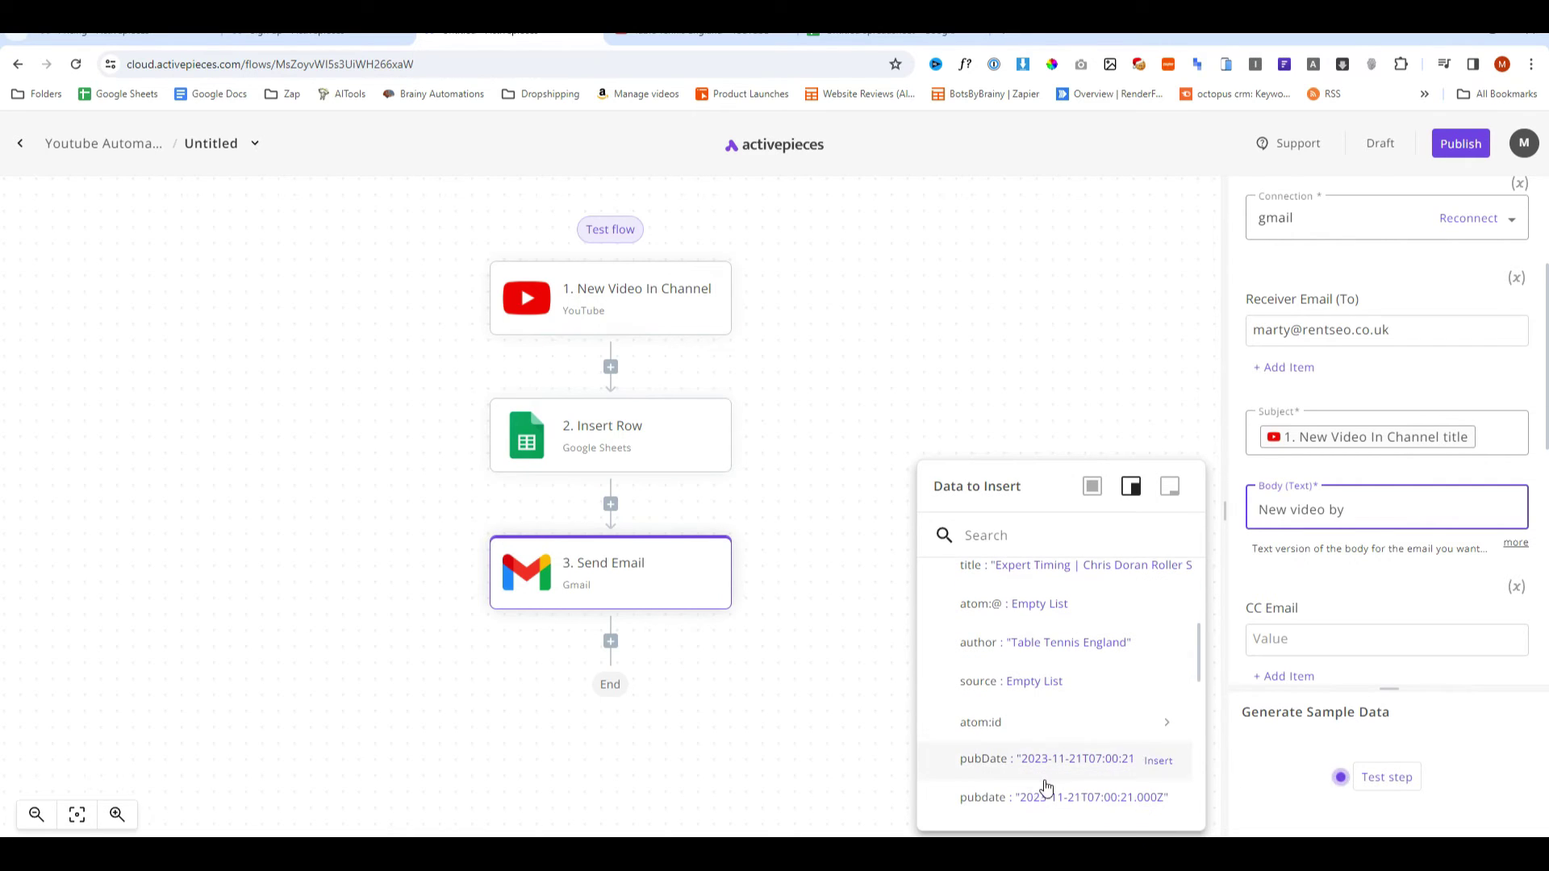
pyautogui.click(1004, 645)
pyautogui.write('.')
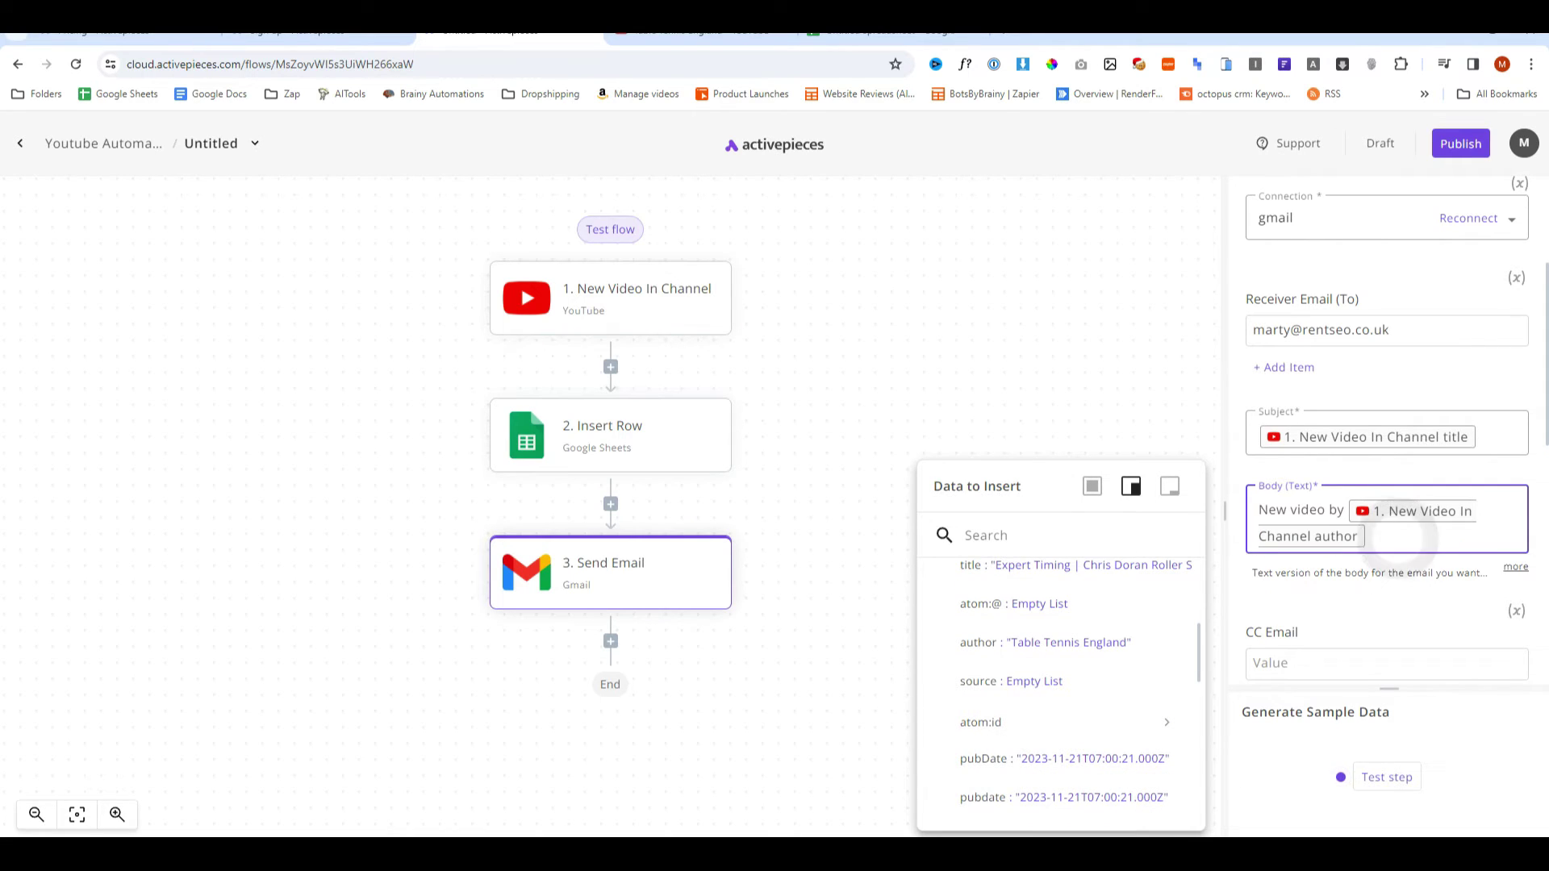
pyautogui.press('Return')
pyautogui.press('Return')
pyautogui.write('Watch it here:')
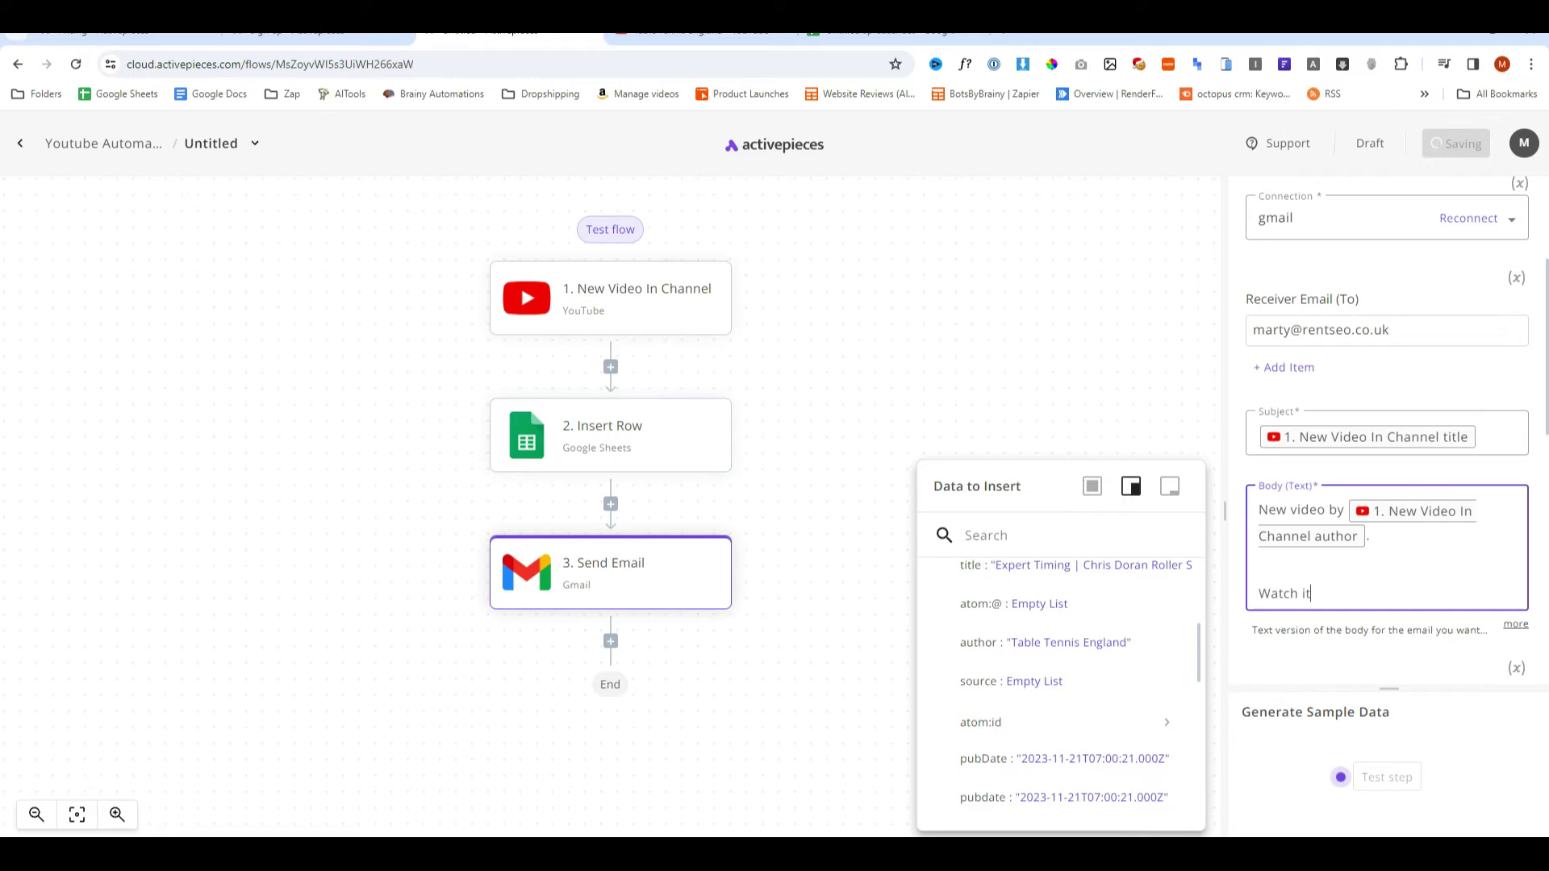
pyautogui.scroll(2, 1091, 659)
pyautogui.click(1048, 609)
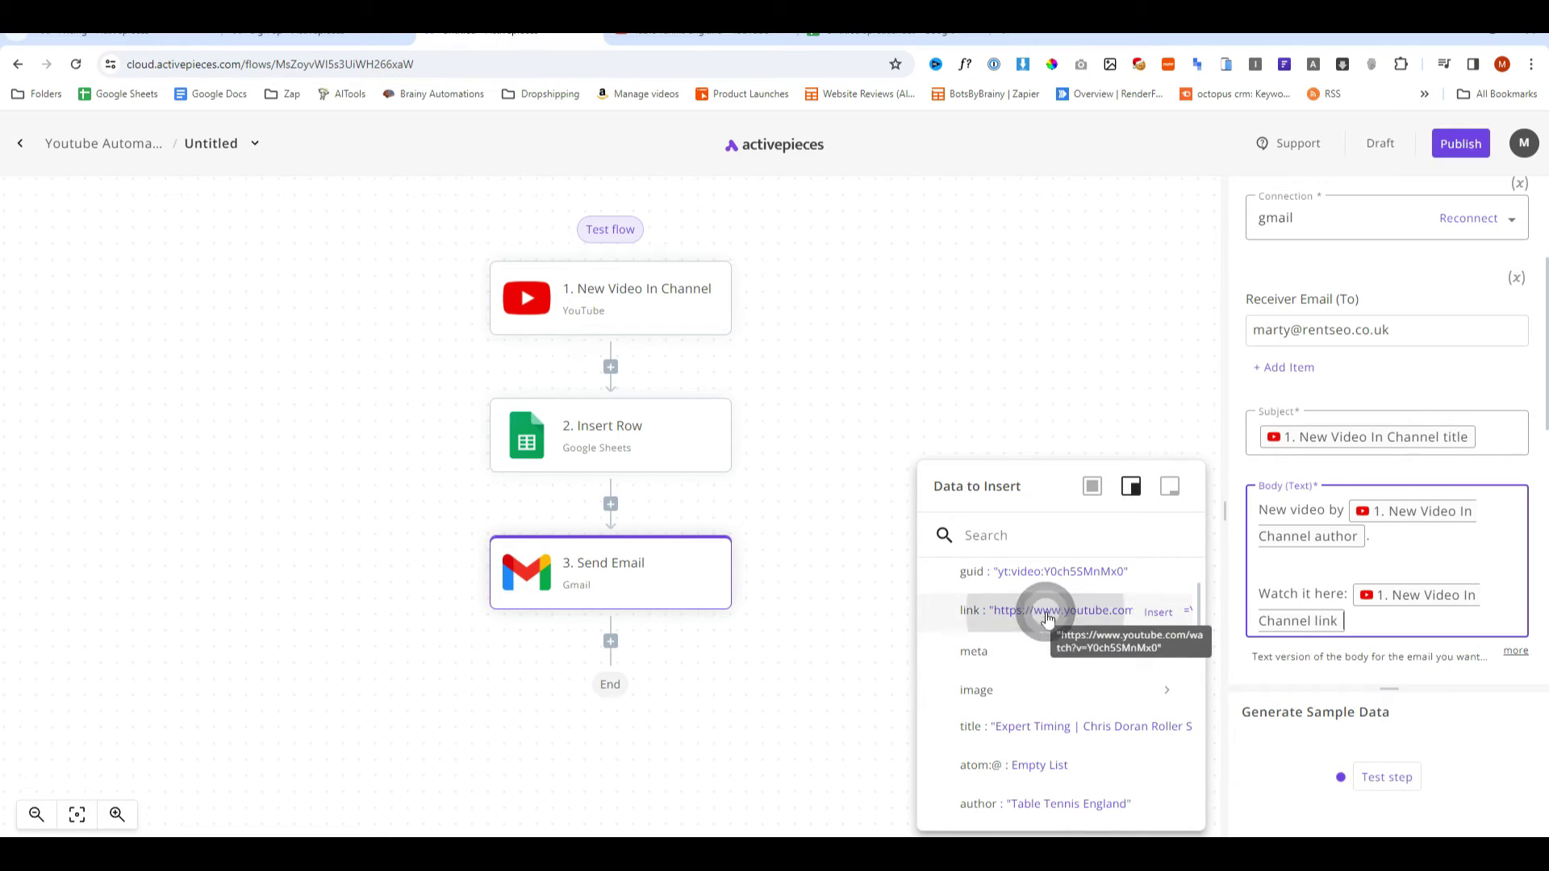
pyautogui.click(1540, 664)
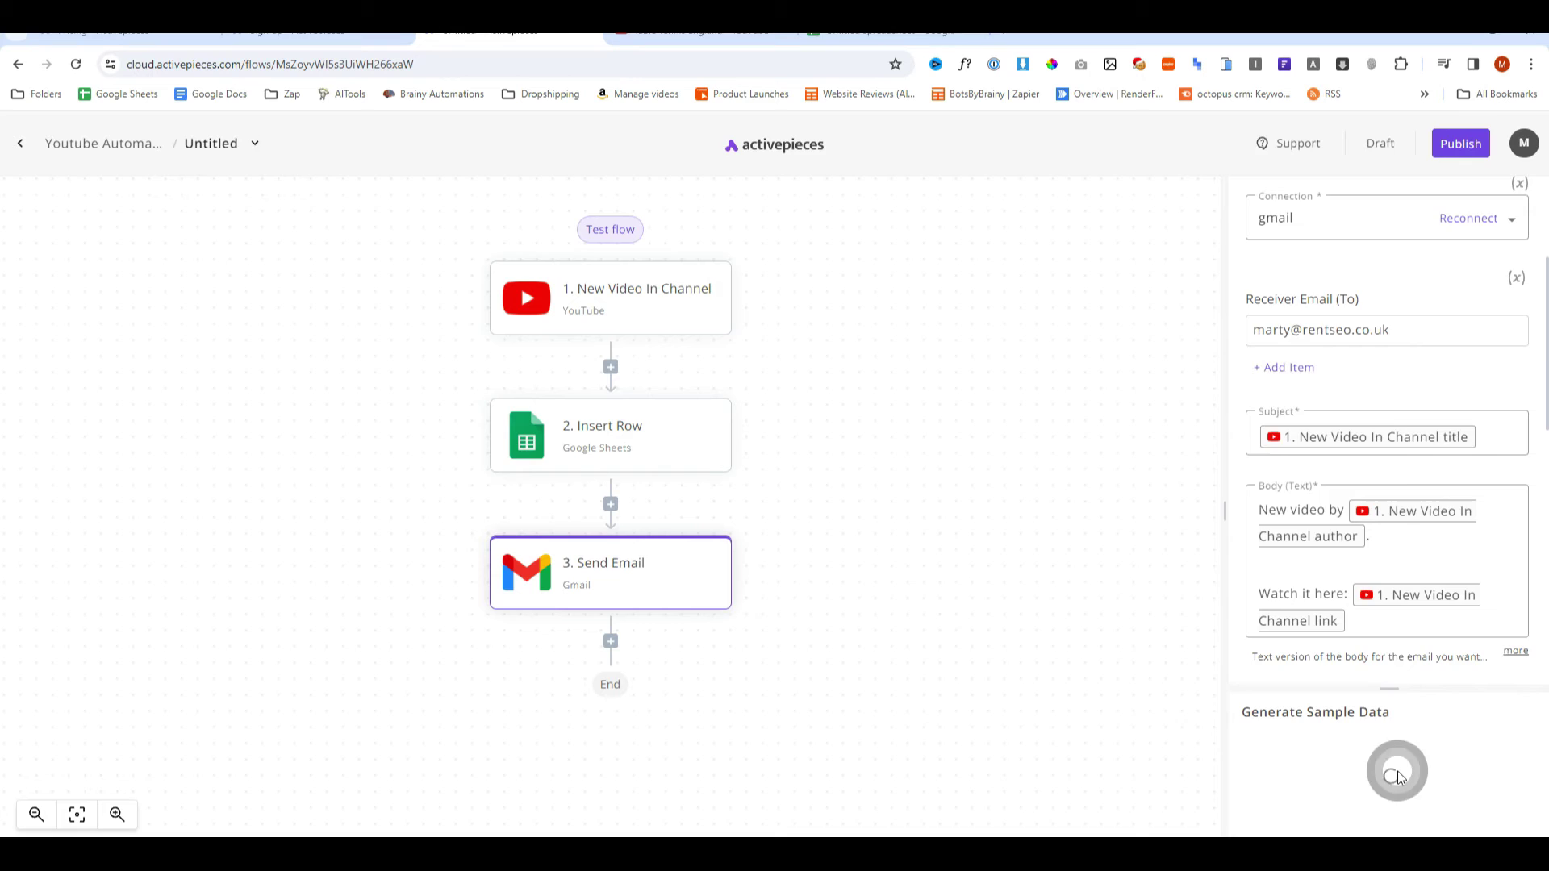
pyautogui.moveTo(1265, 529); pyautogui.dragTo(1399, 544)
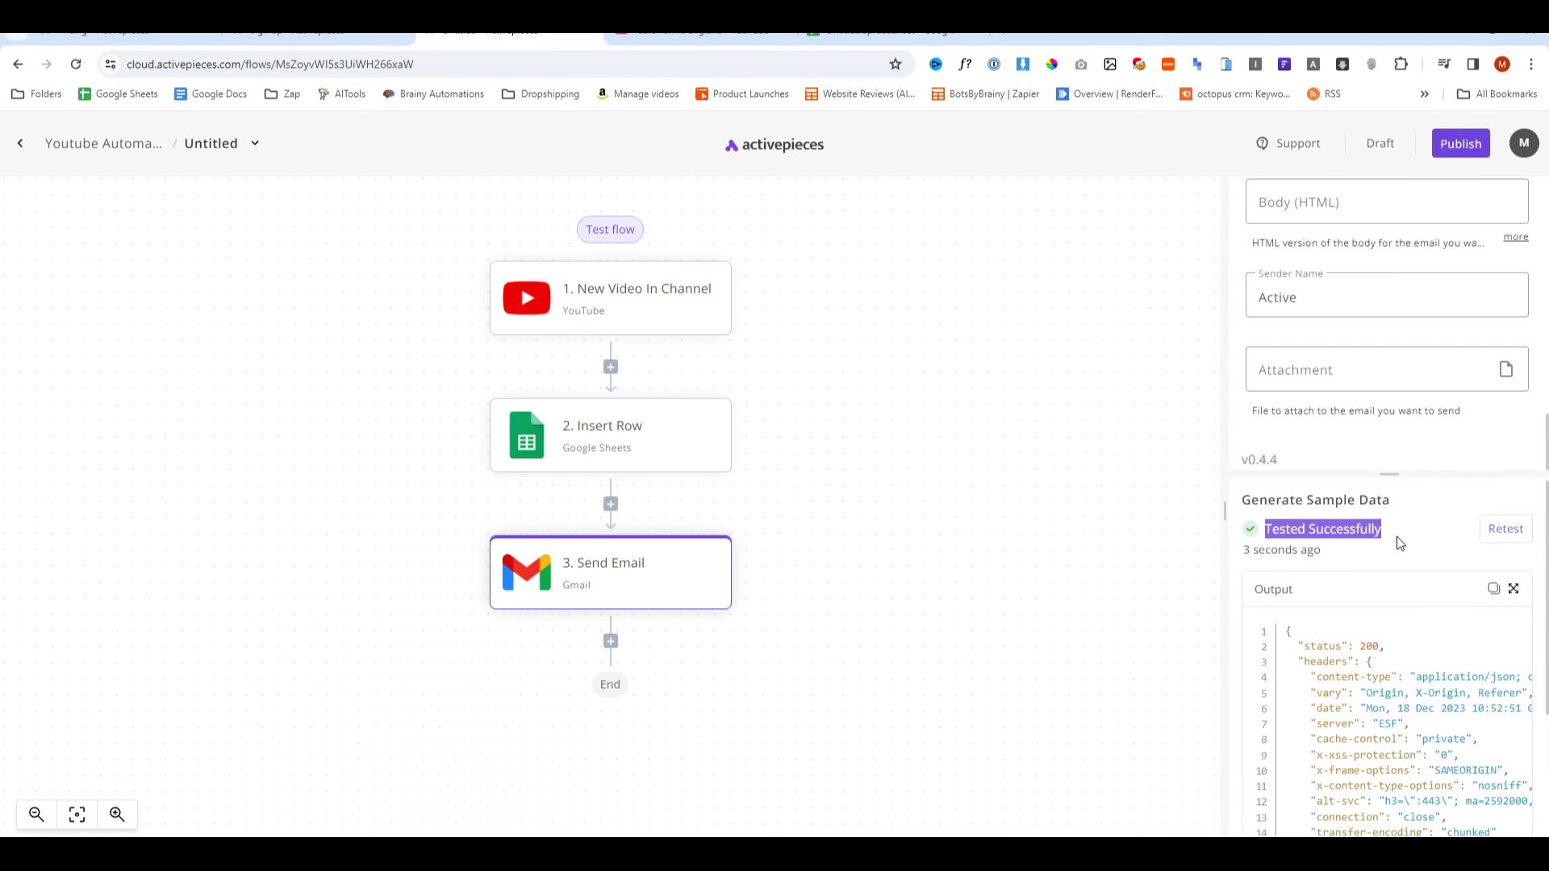
# Check the Expert Timing test email in Postbox, open its YouTube link, then close that tab.
pyautogui.click(632, 778)
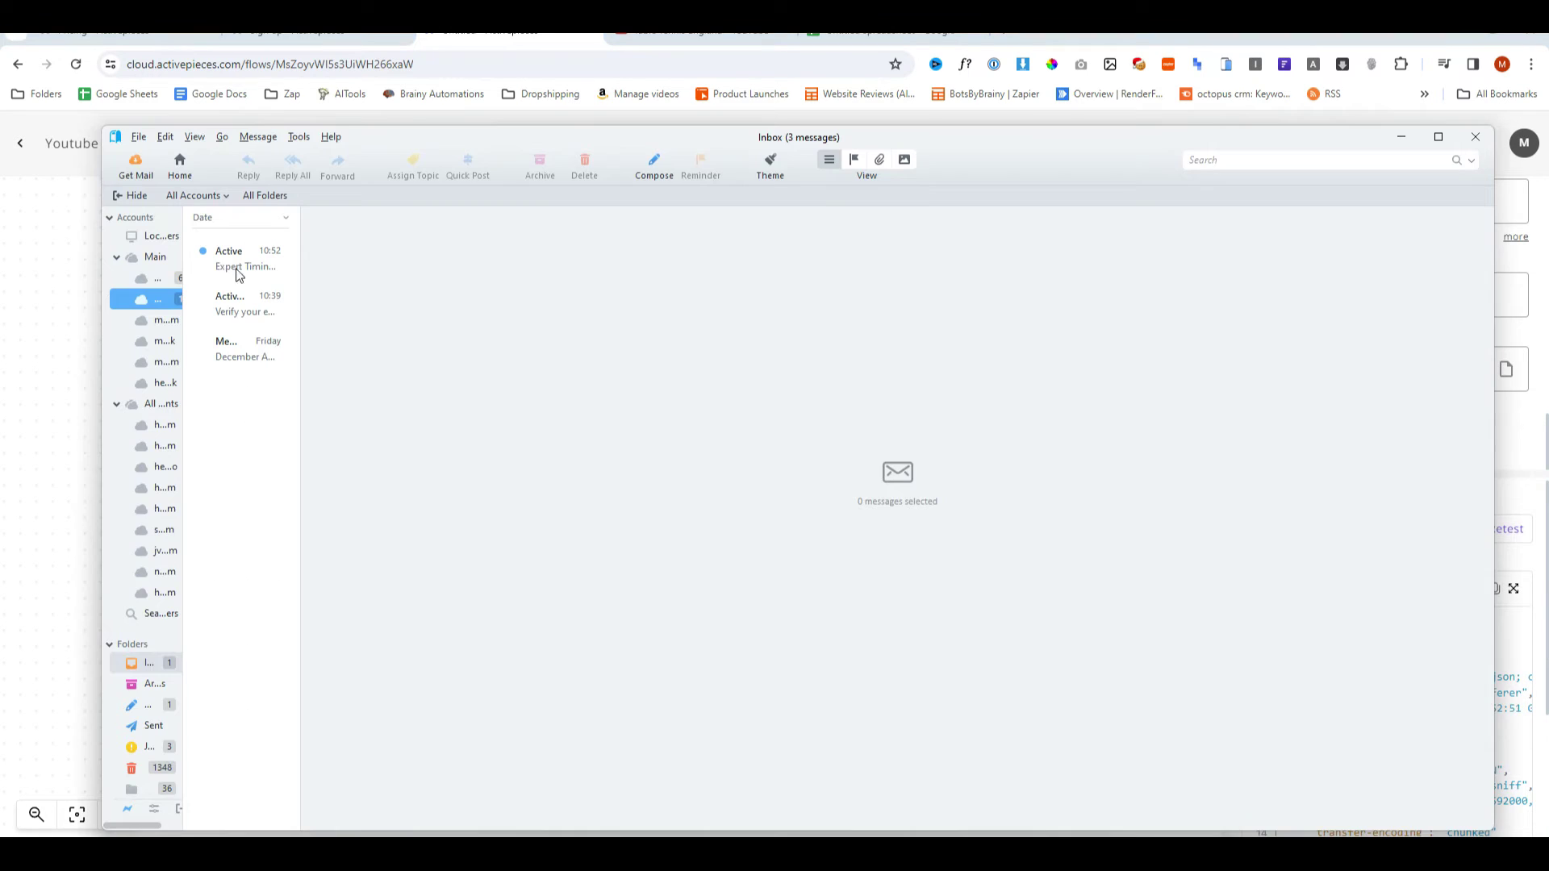
pyautogui.click(232, 258)
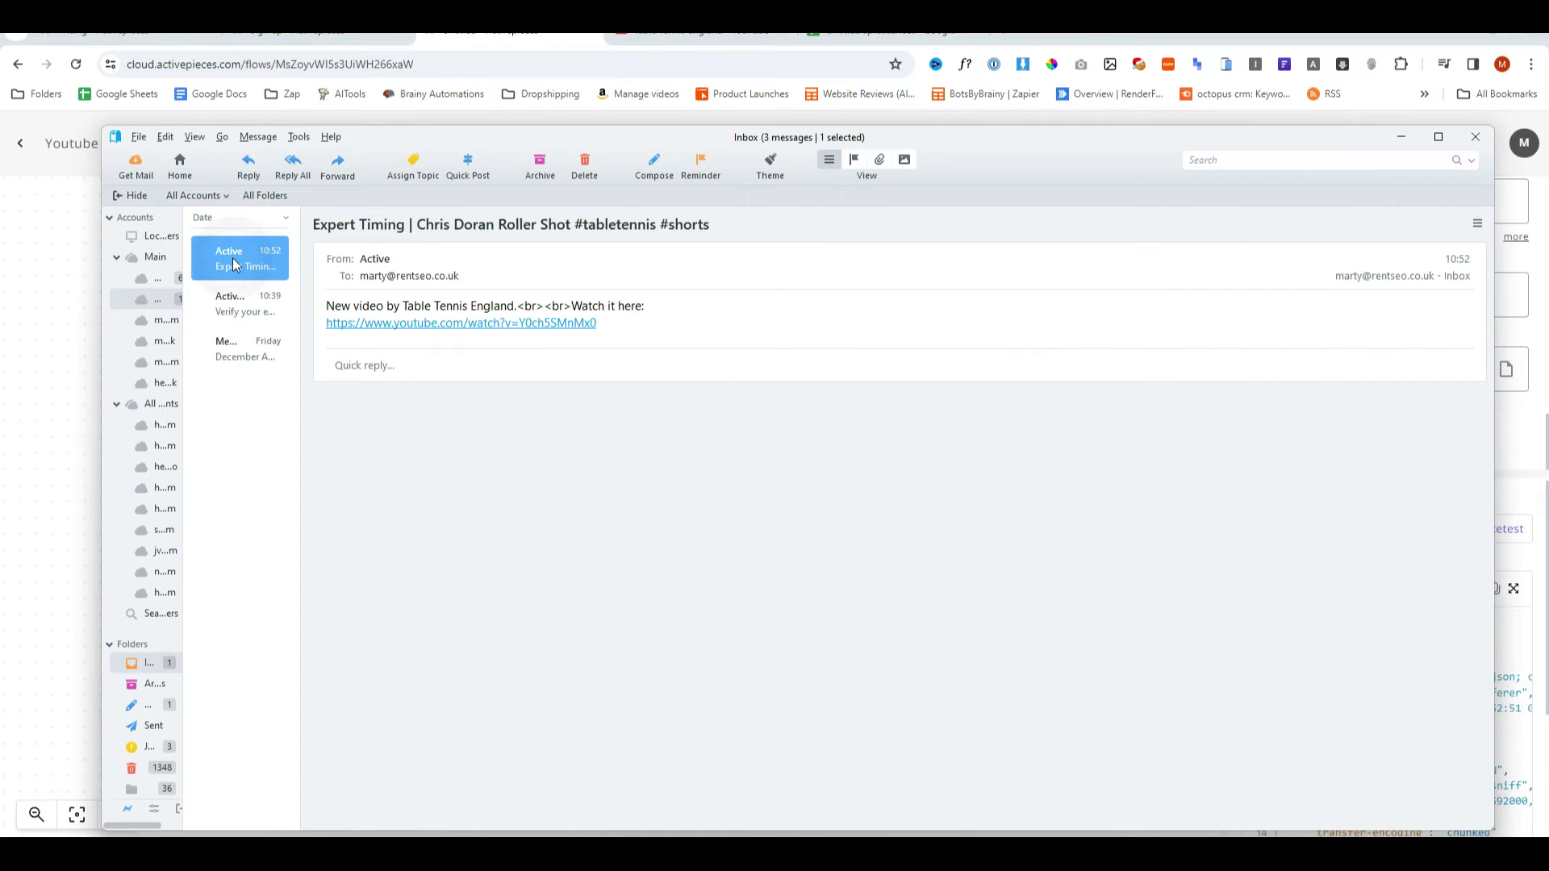
pyautogui.moveTo(326, 305); pyautogui.dragTo(582, 306)
pyautogui.tripleClick(428, 224)
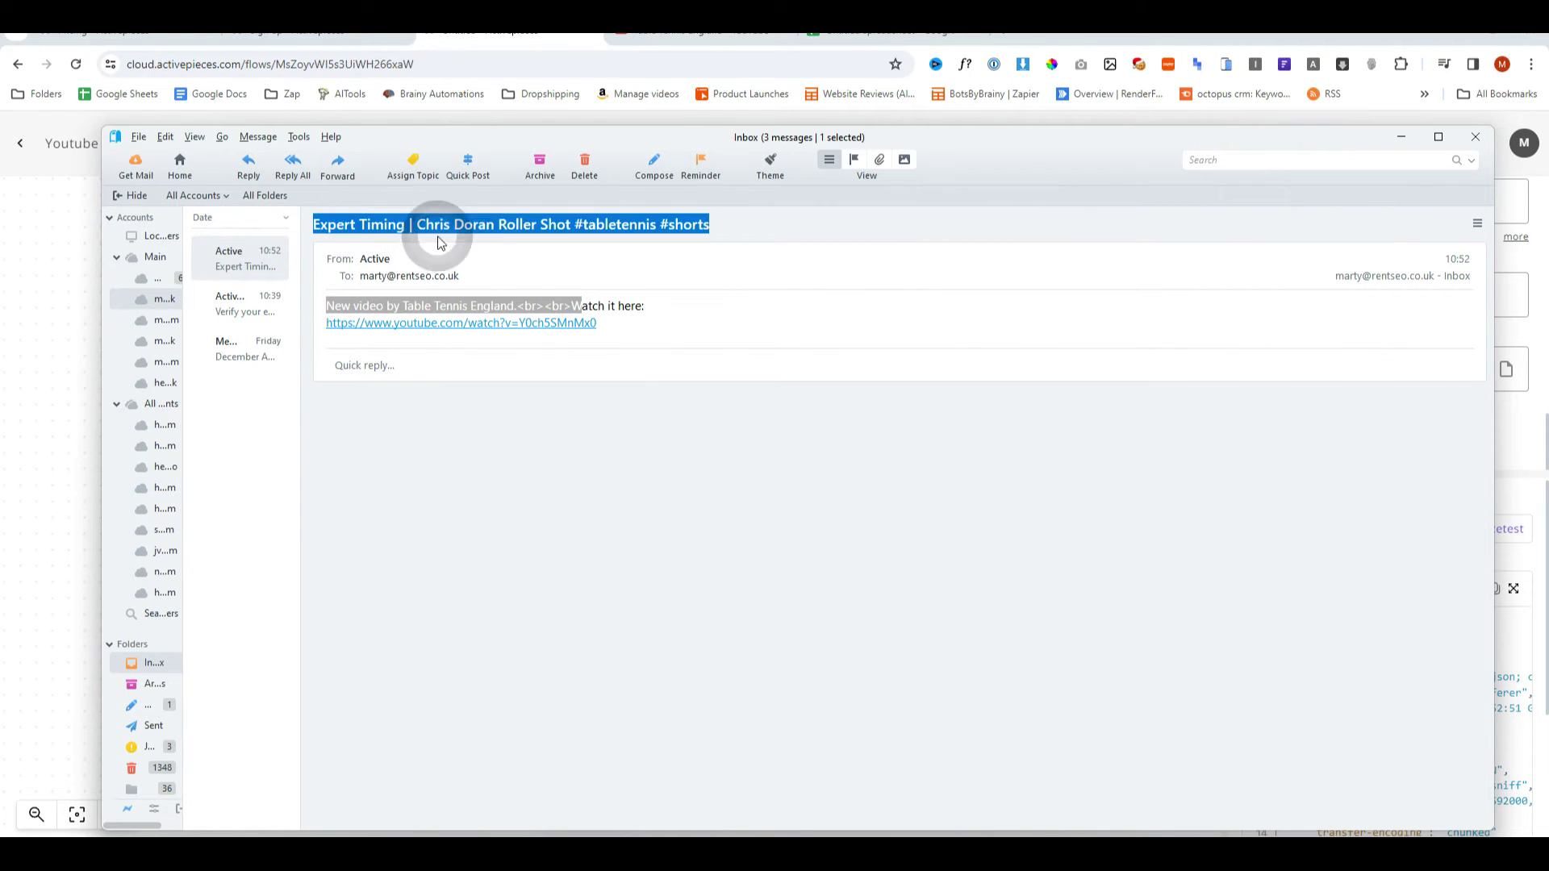
pyautogui.click(482, 284)
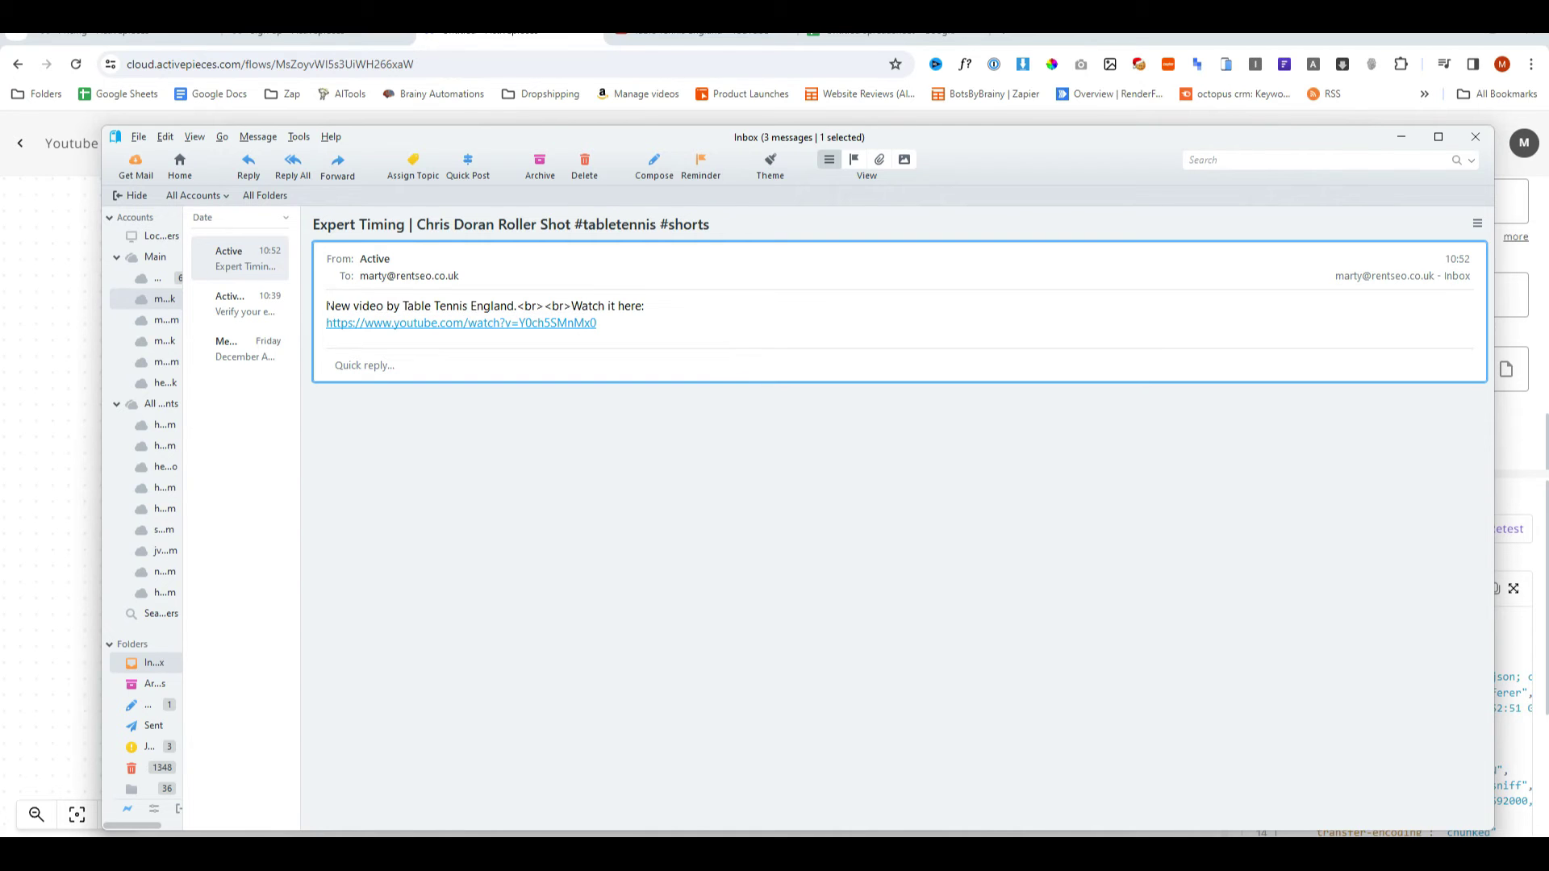
pyautogui.moveTo(326, 306); pyautogui.dragTo(525, 307)
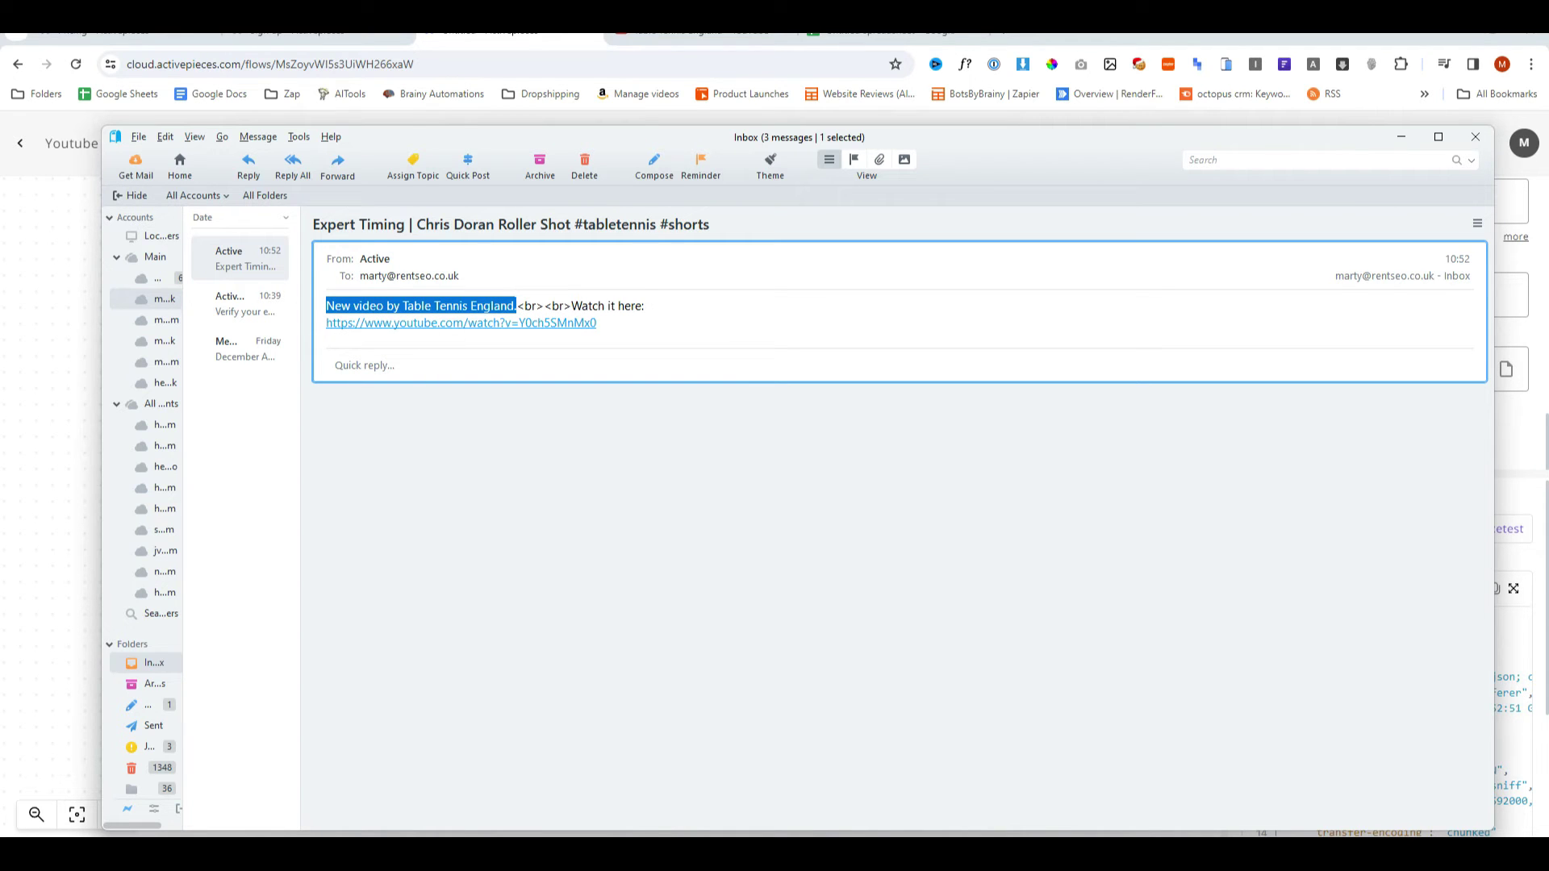
pyautogui.click(414, 323)
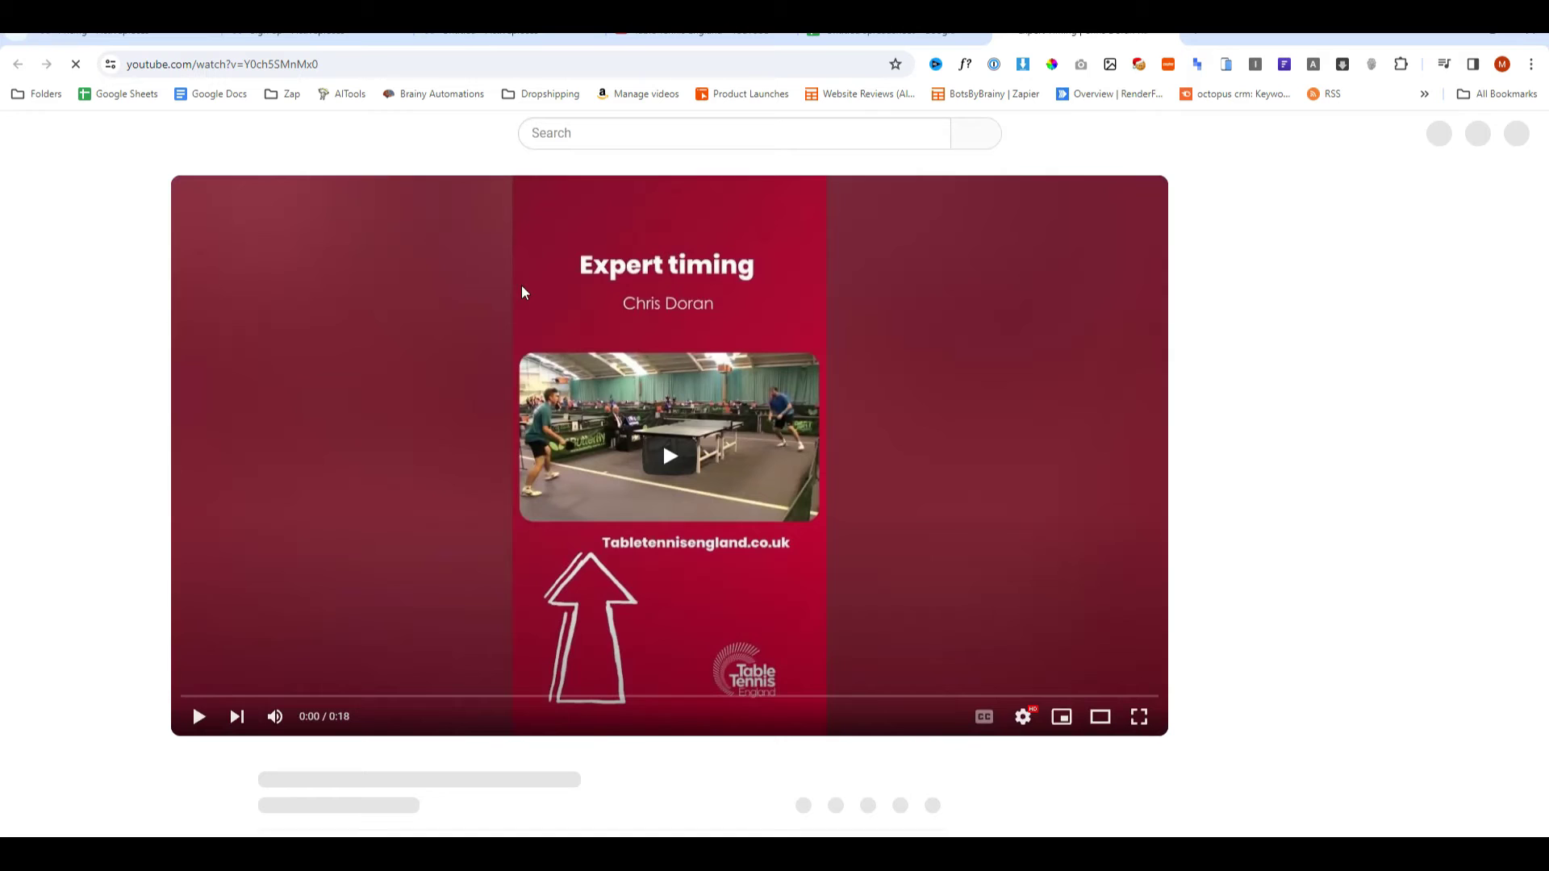
pyautogui.hotkey('ctrl', 'w')
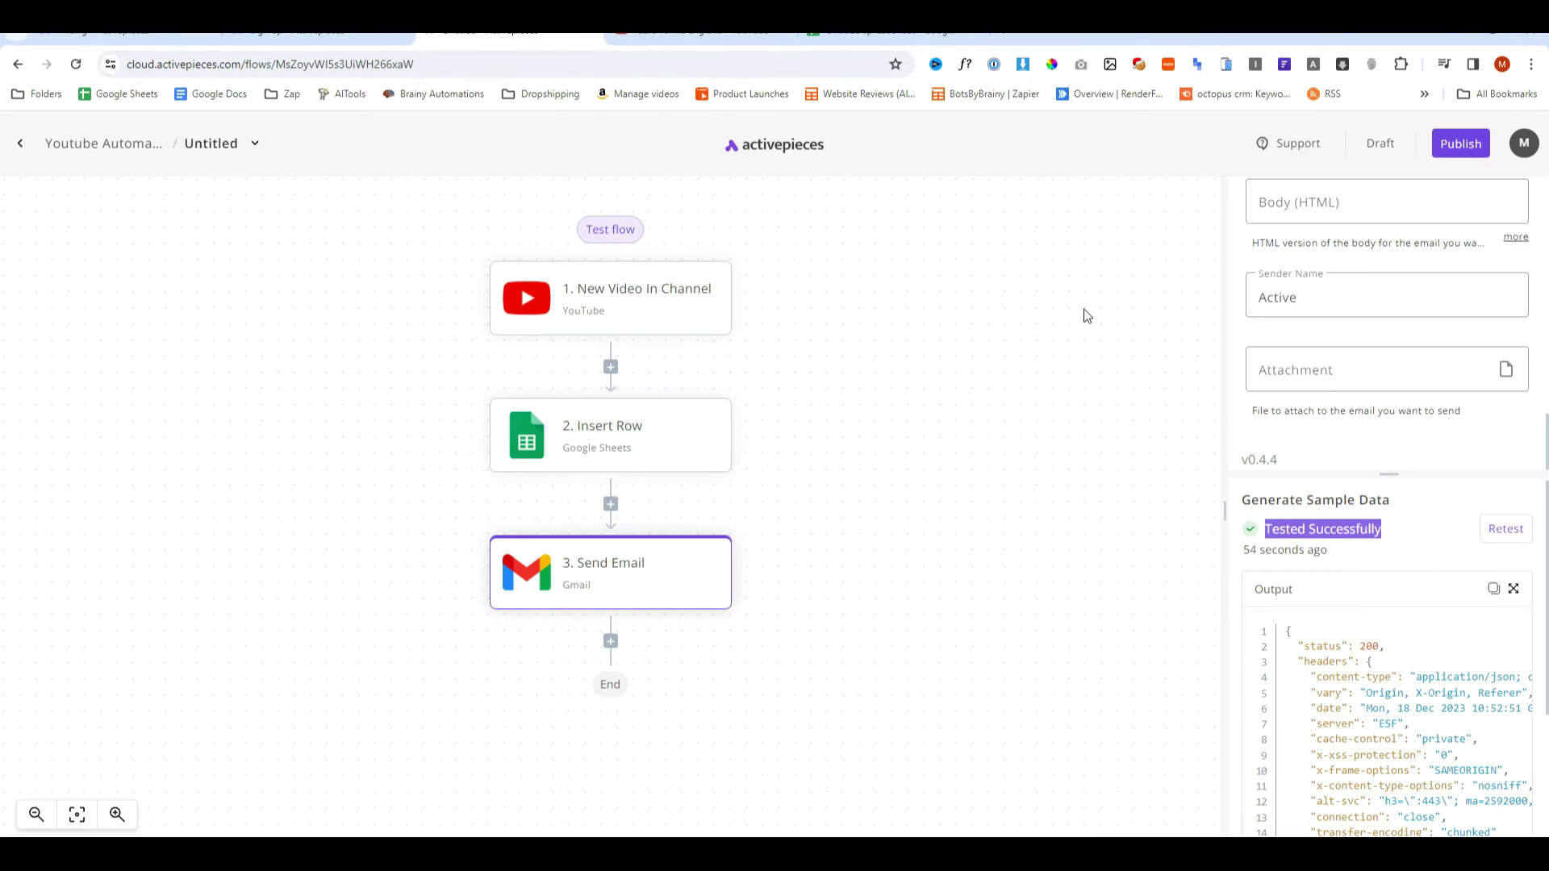
# Publish the finished YouTube-to-Sheets-and-Gmail flow so it shows as enabled.
pyautogui.click(1465, 145)
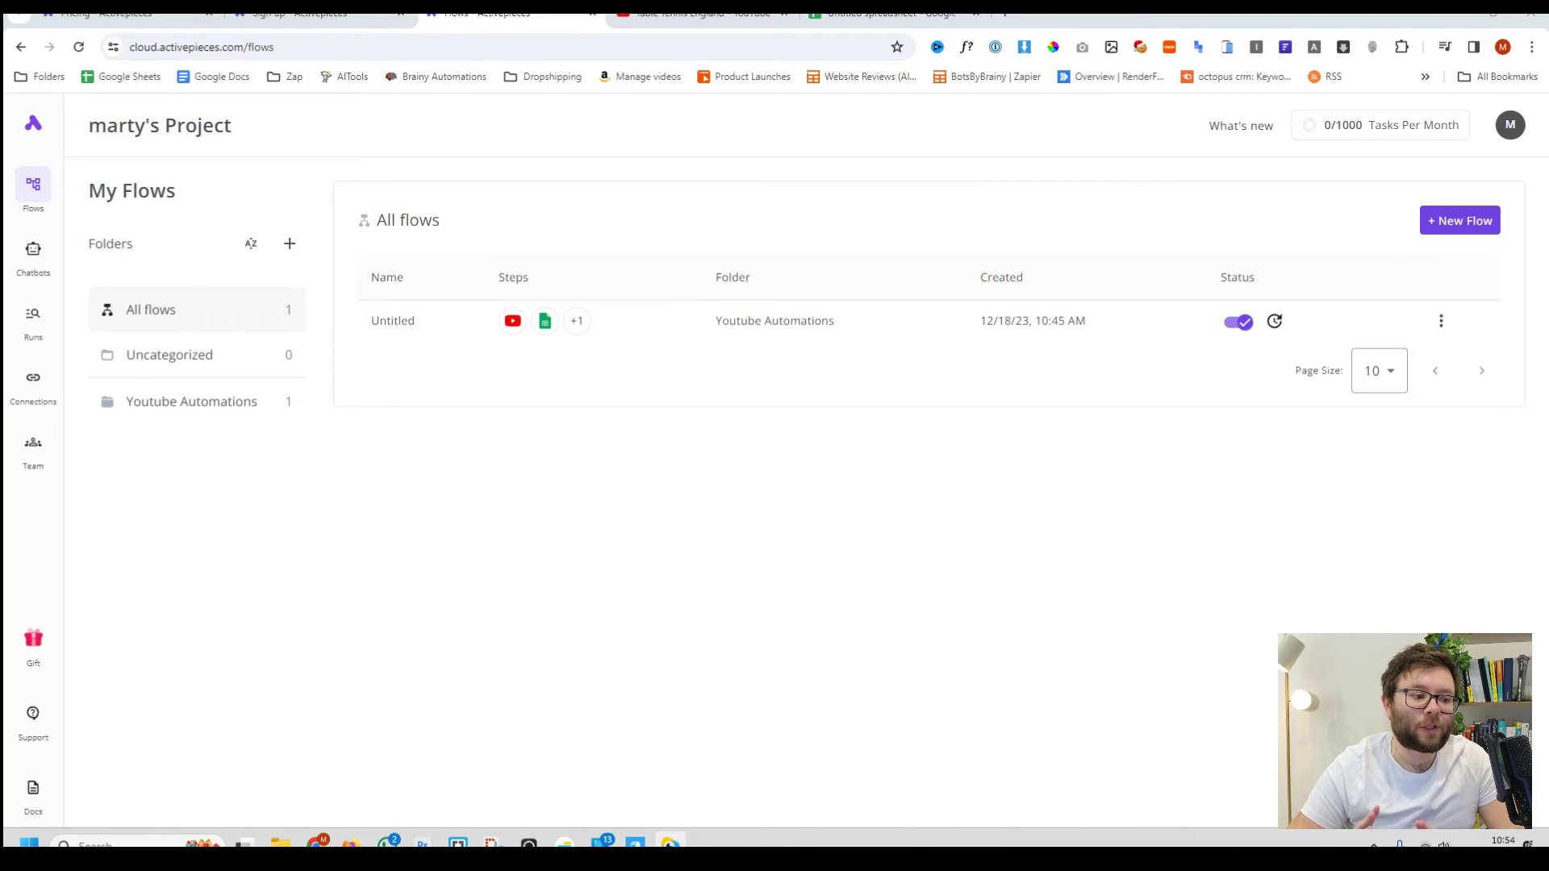
pyautogui.click(1441, 321)
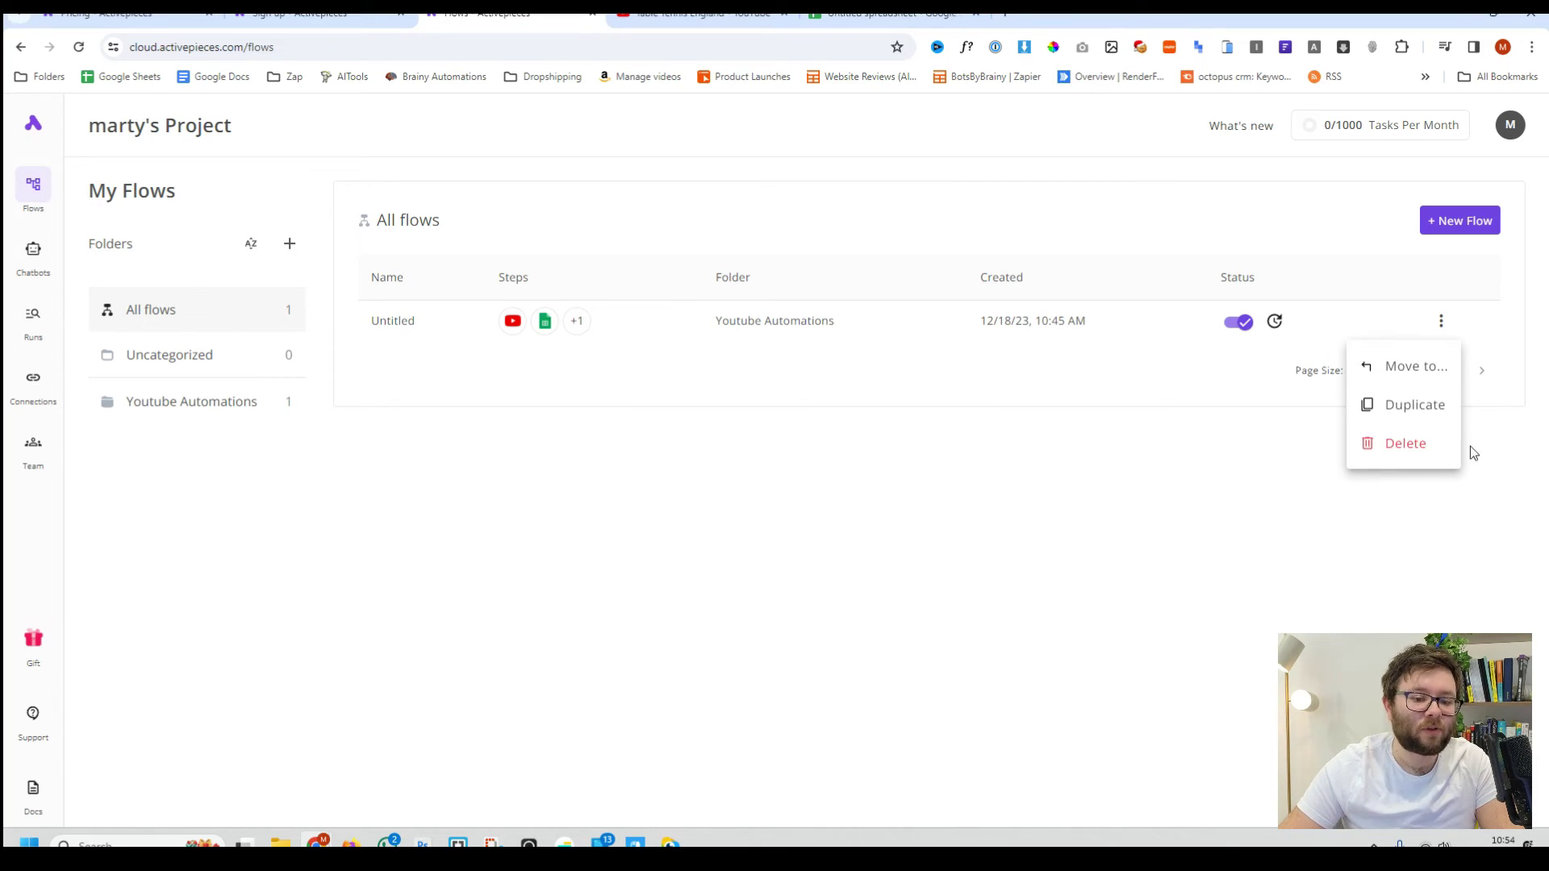
pyautogui.click(1246, 431)
pyautogui.click(24, 317)
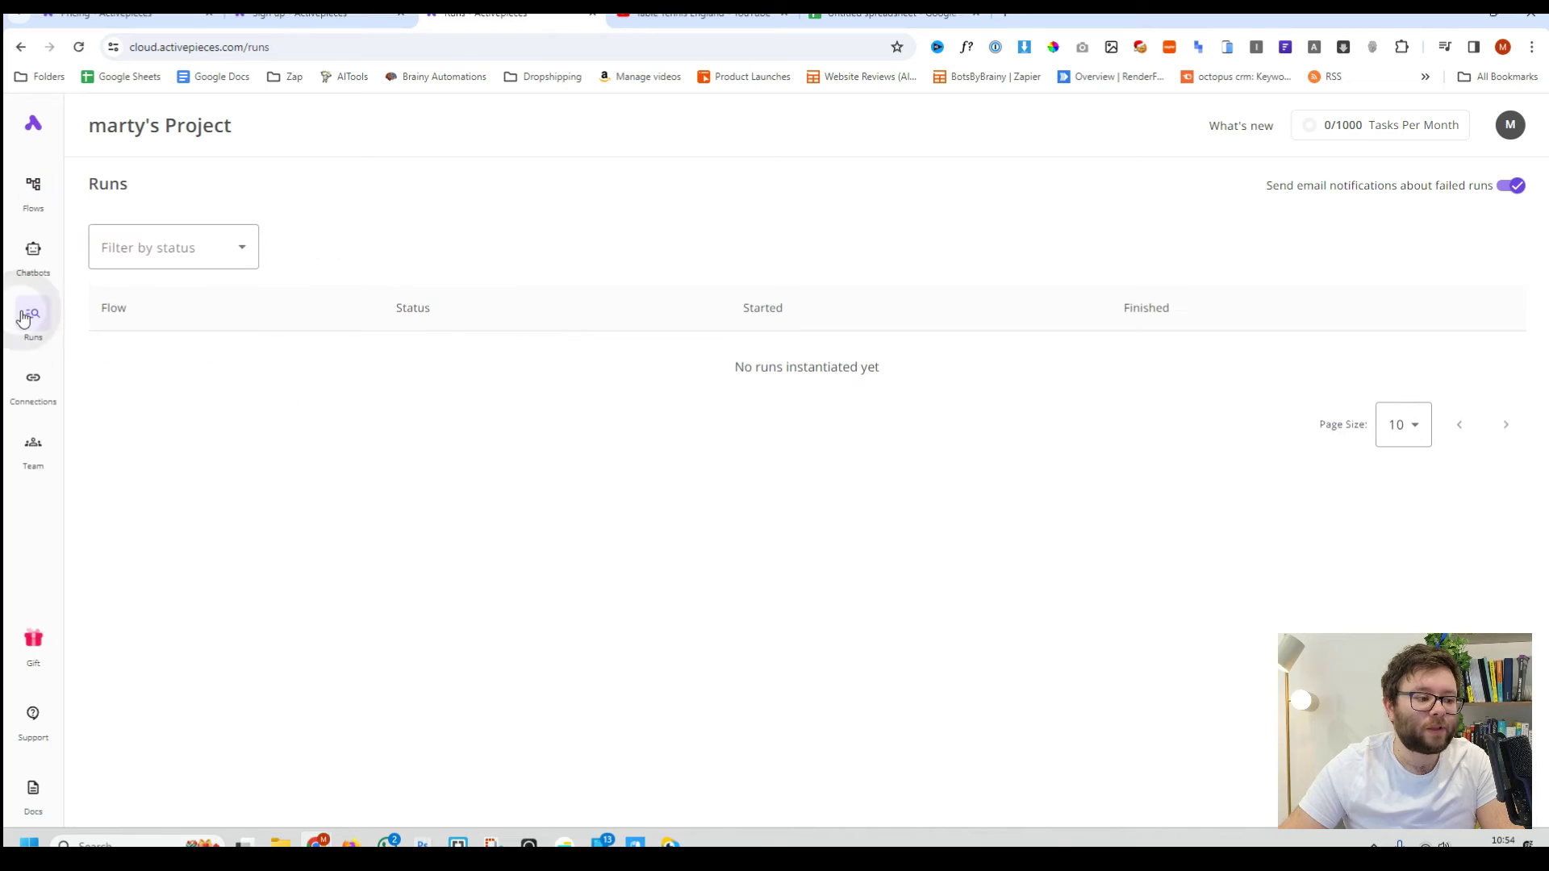
pyautogui.click(169, 247)
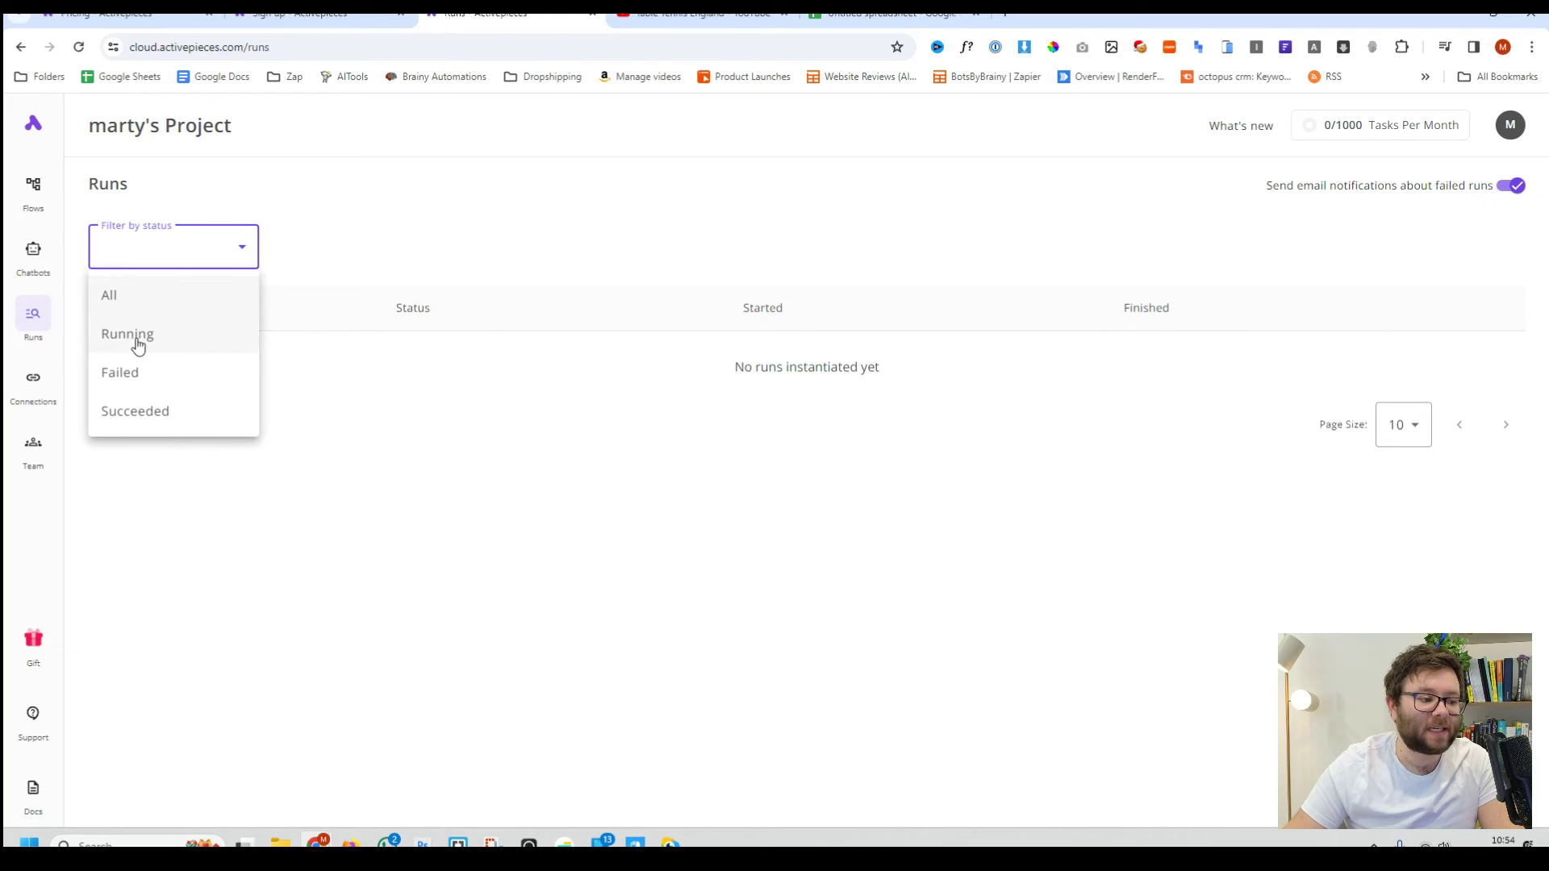
pyautogui.click(33, 378)
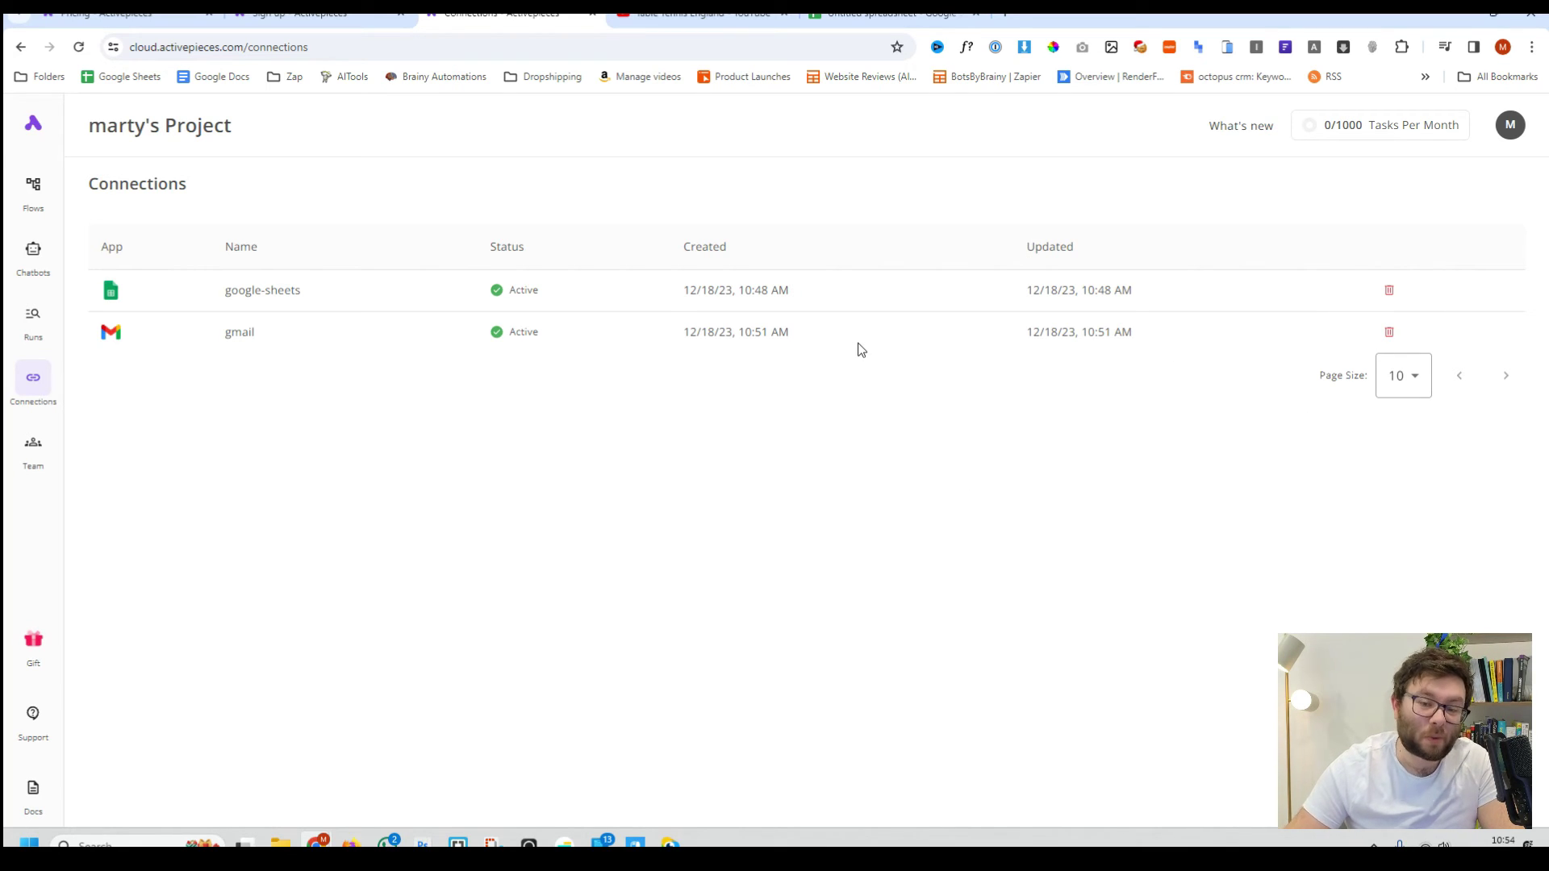
pyautogui.click(33, 447)
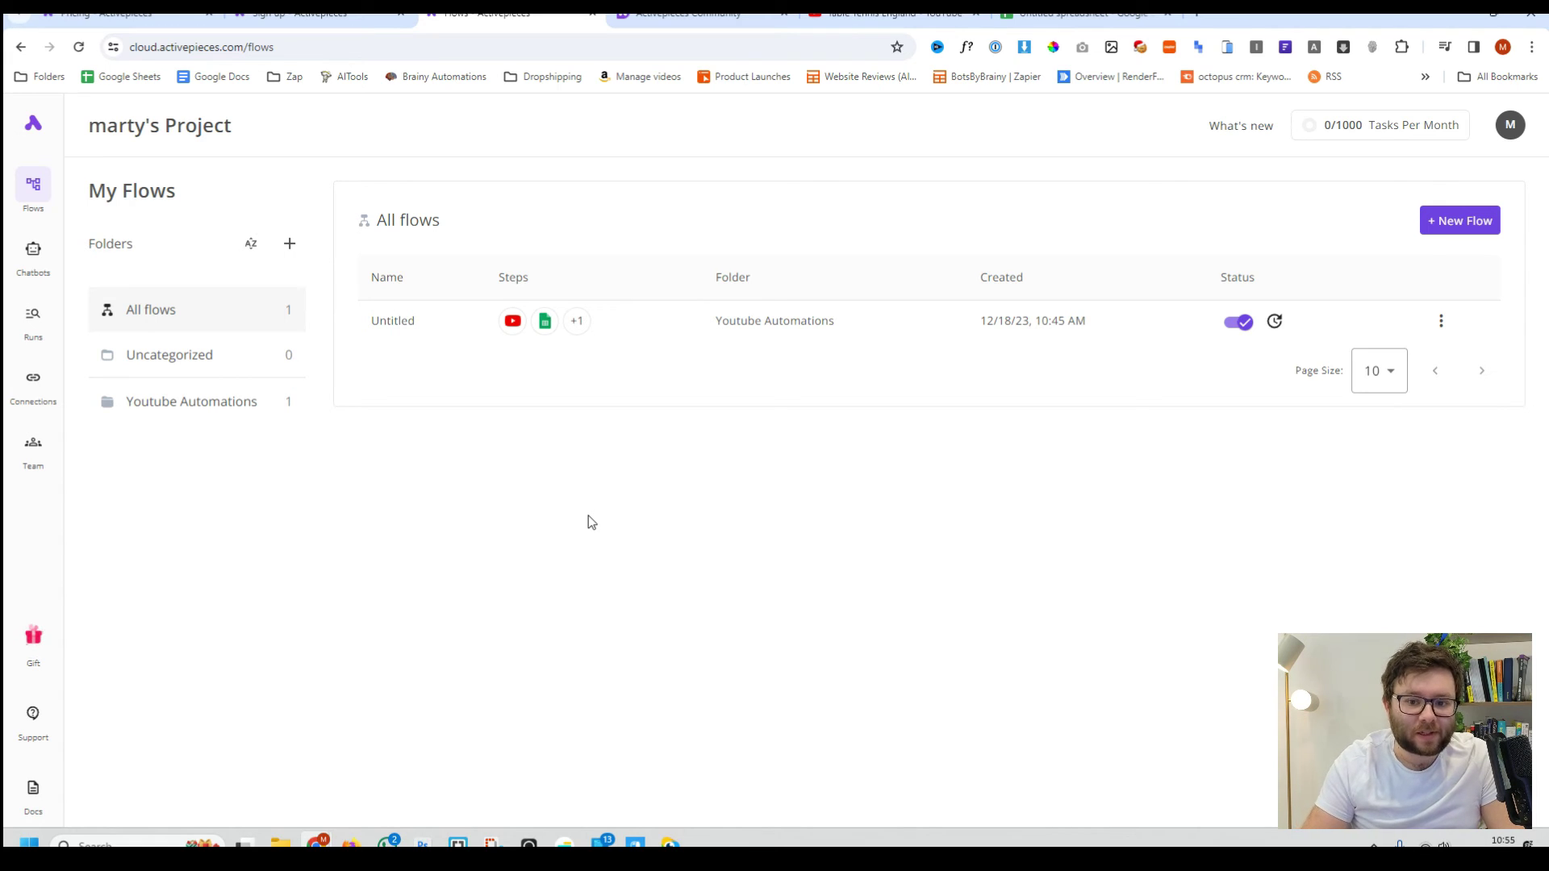
# Go to My Pieces from the account menu and open the blank Install Piece dialog.
pyautogui.click(1513, 135)
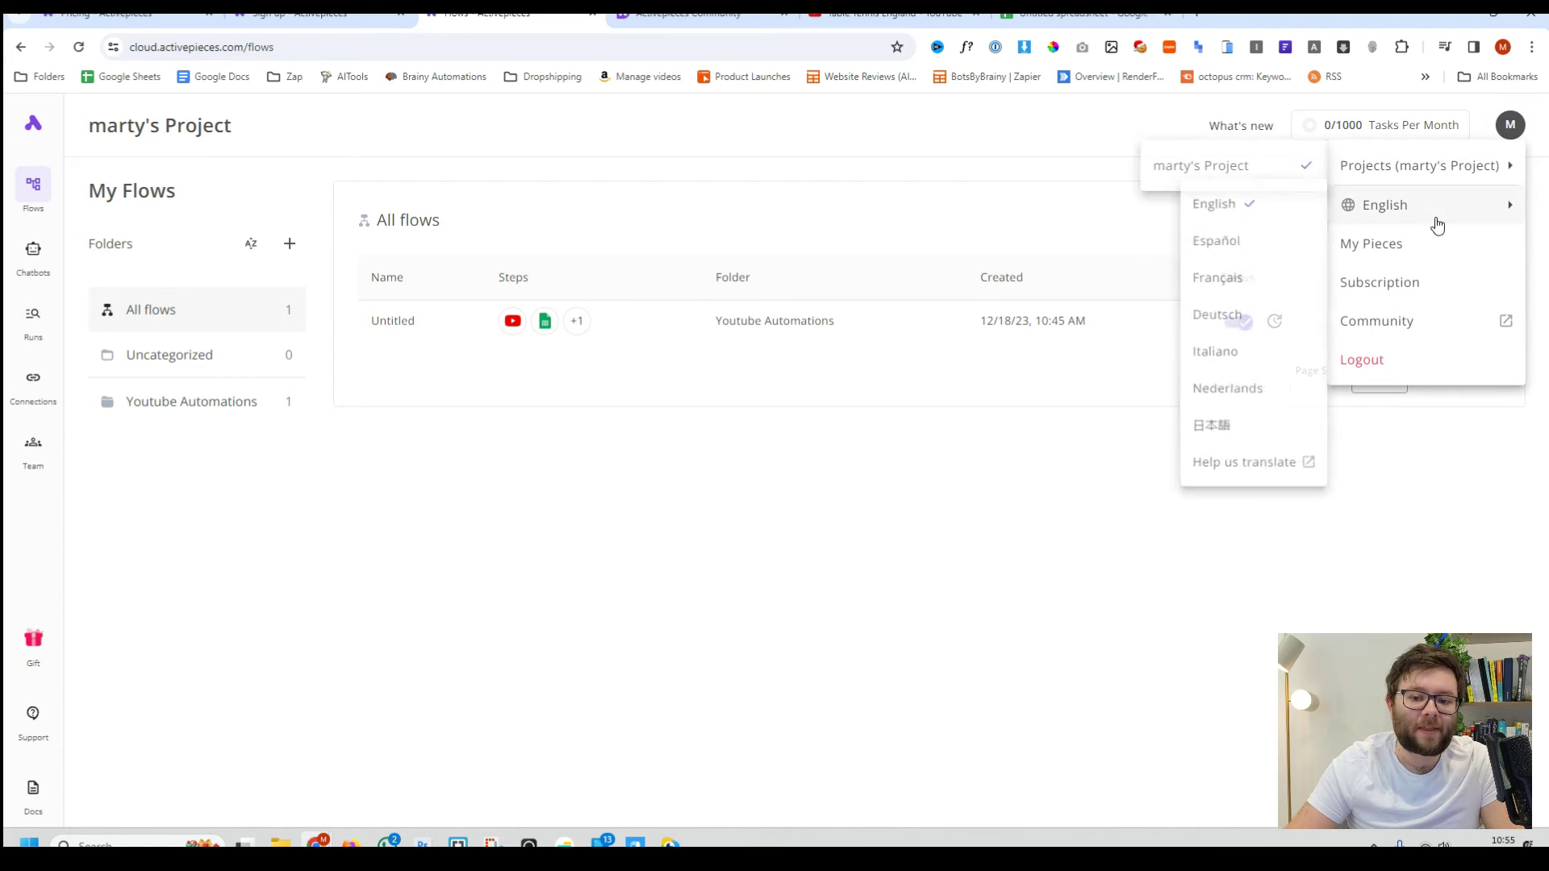
pyautogui.click(1409, 251)
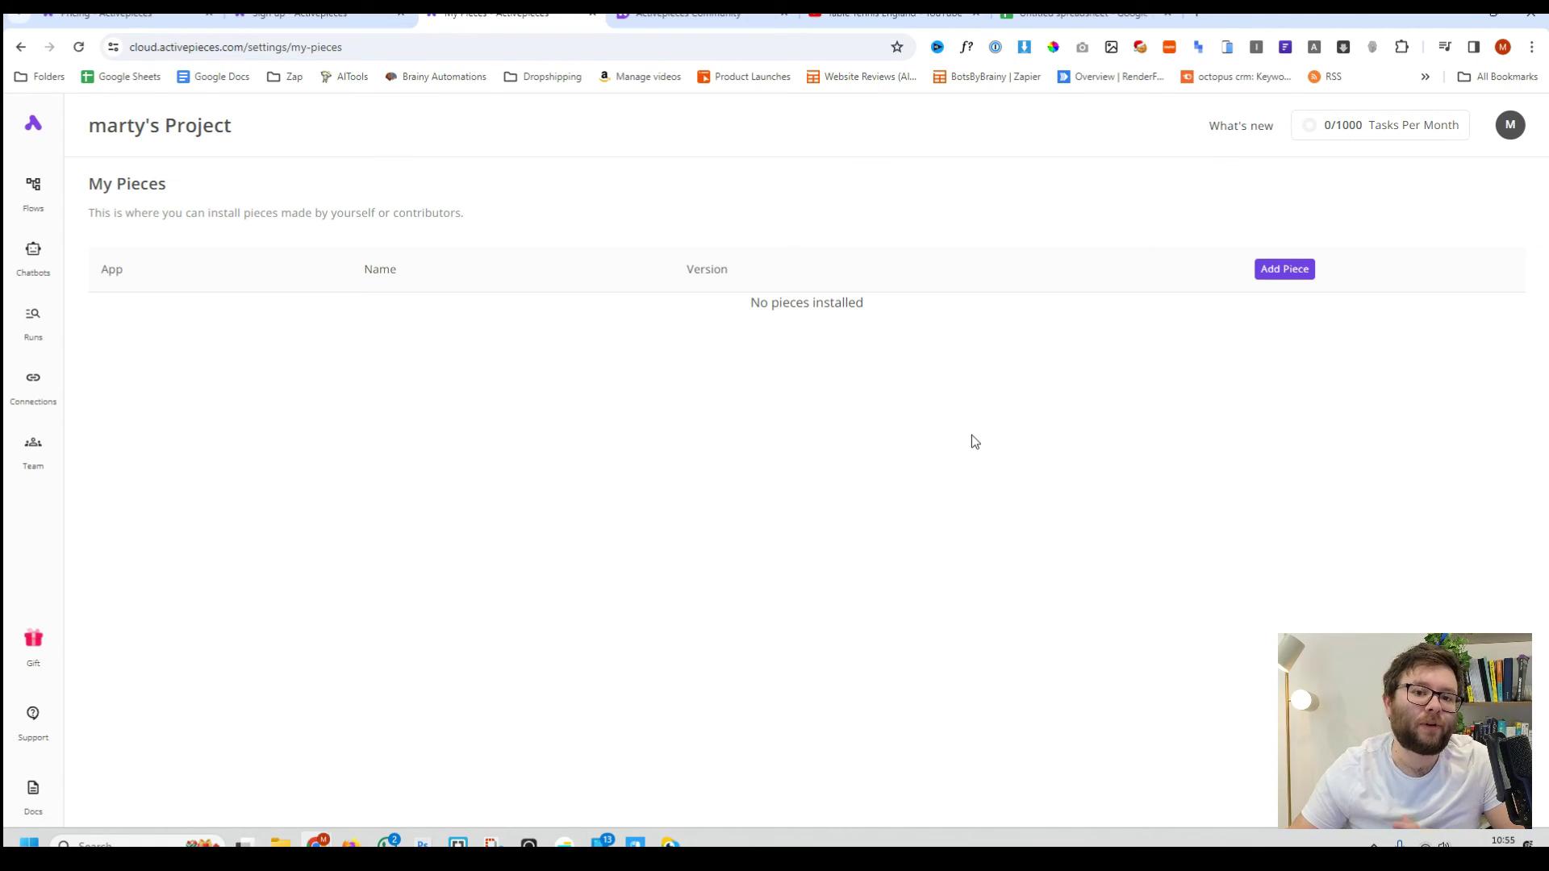
pyautogui.click(1284, 272)
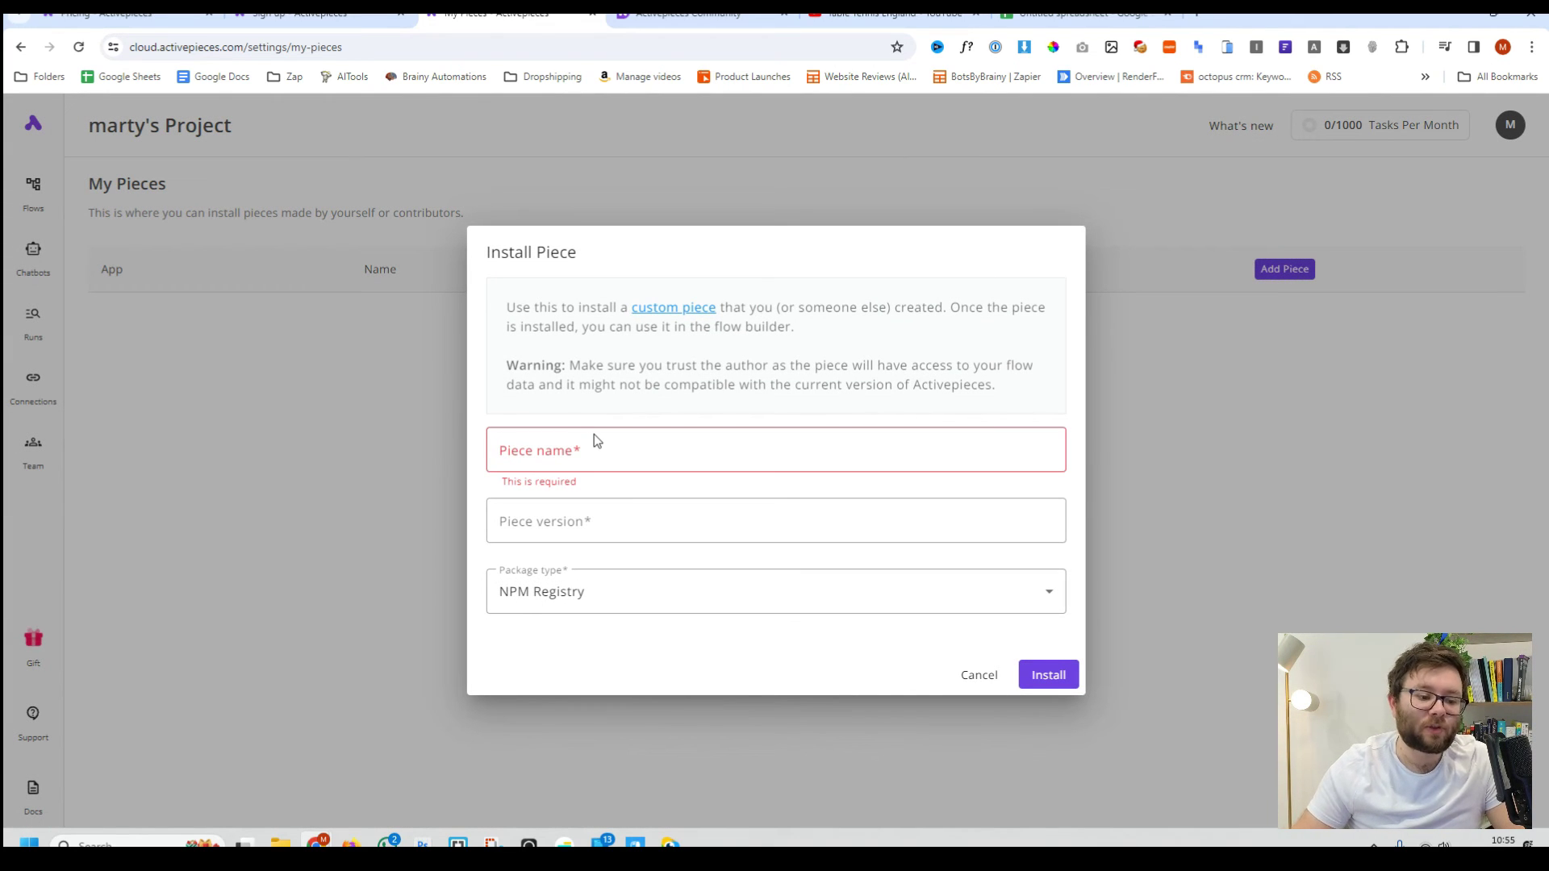
pyautogui.click(741, 408)
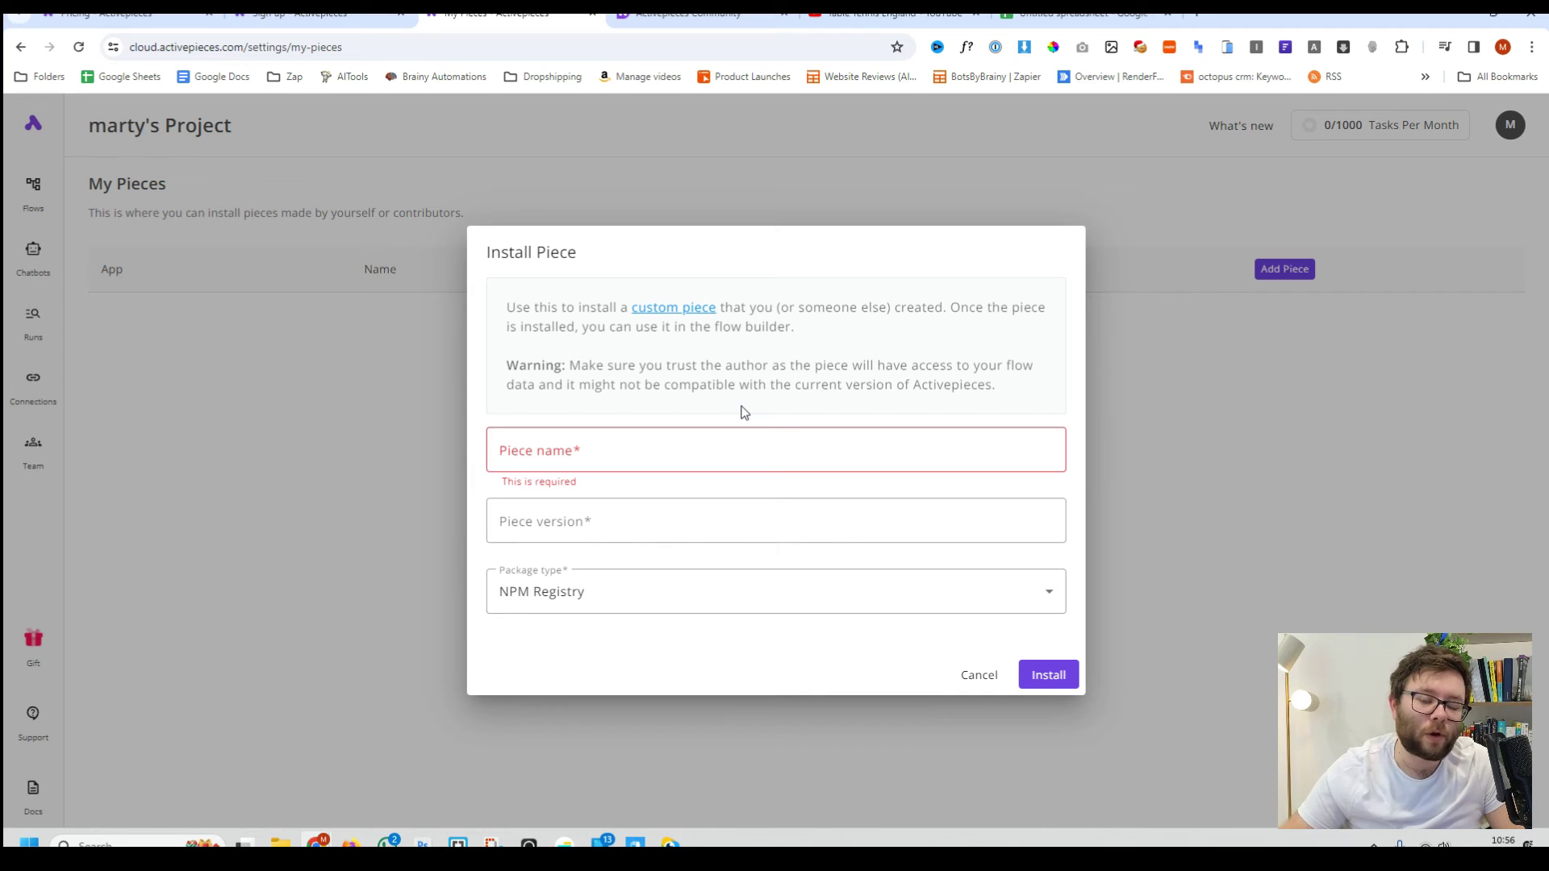
# Open the Create Action docs tutorial down to the Hacker News fetch-top-stories action code.
pyautogui.click(674, 307)
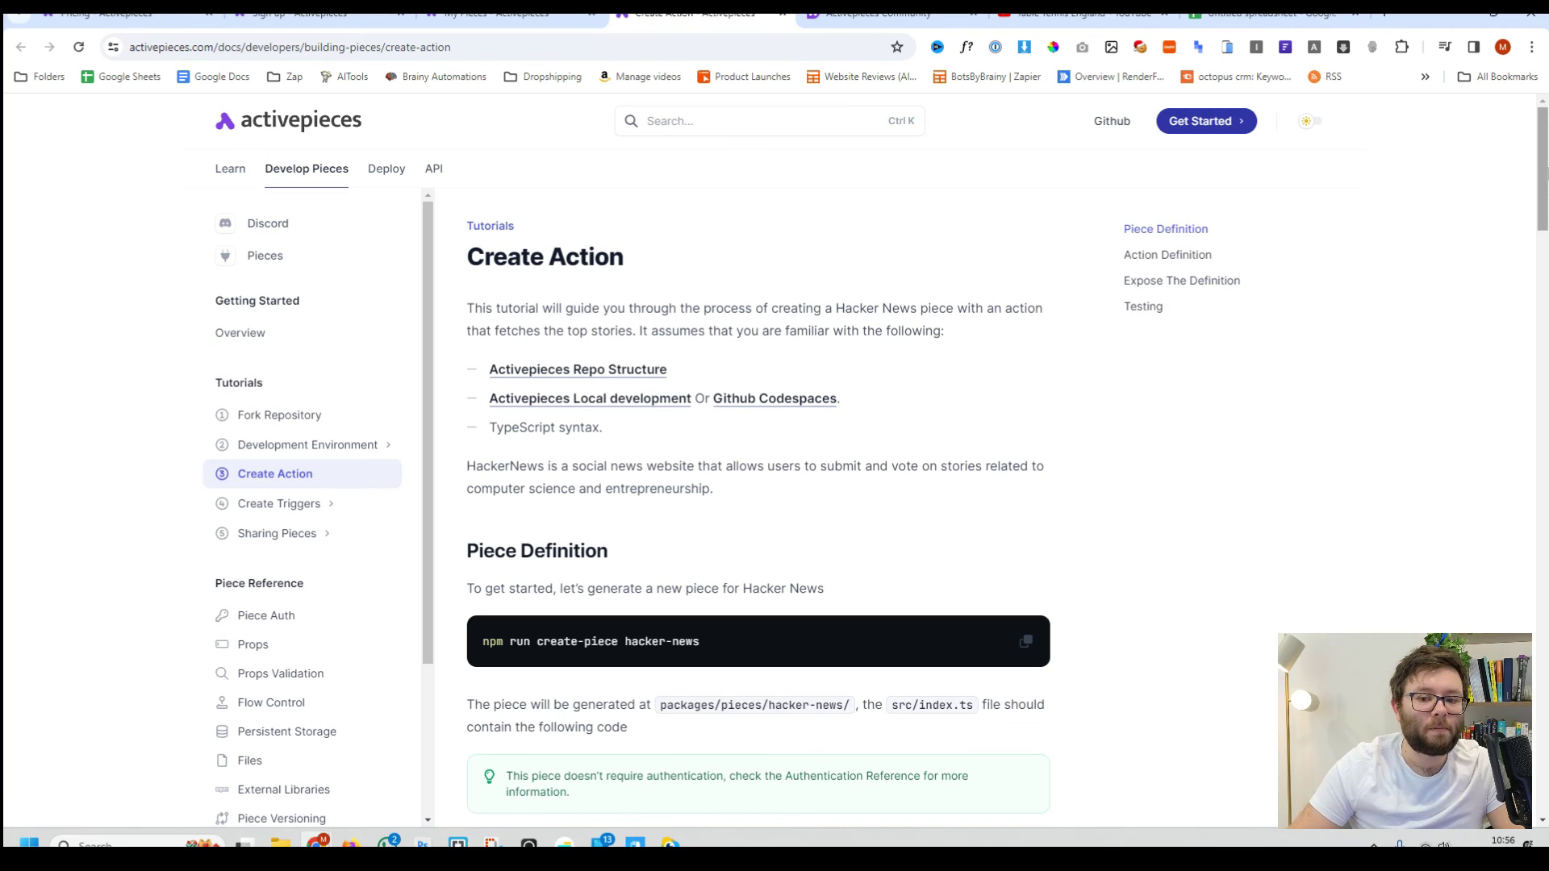
pyautogui.scroll(-3, 759, 484)
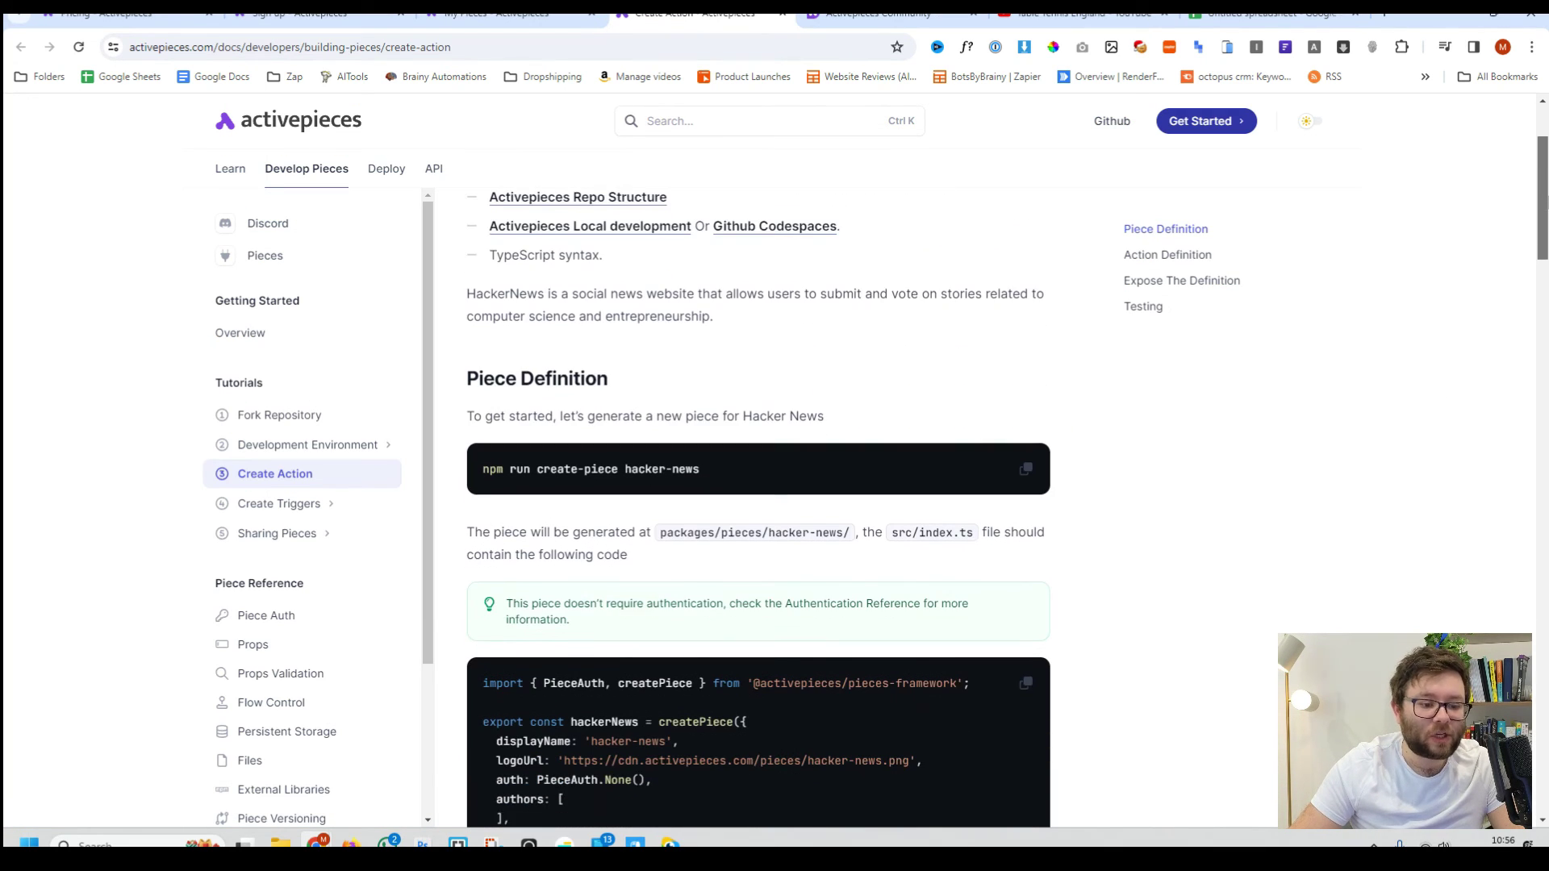
pyautogui.scroll(-10, 992, 409)
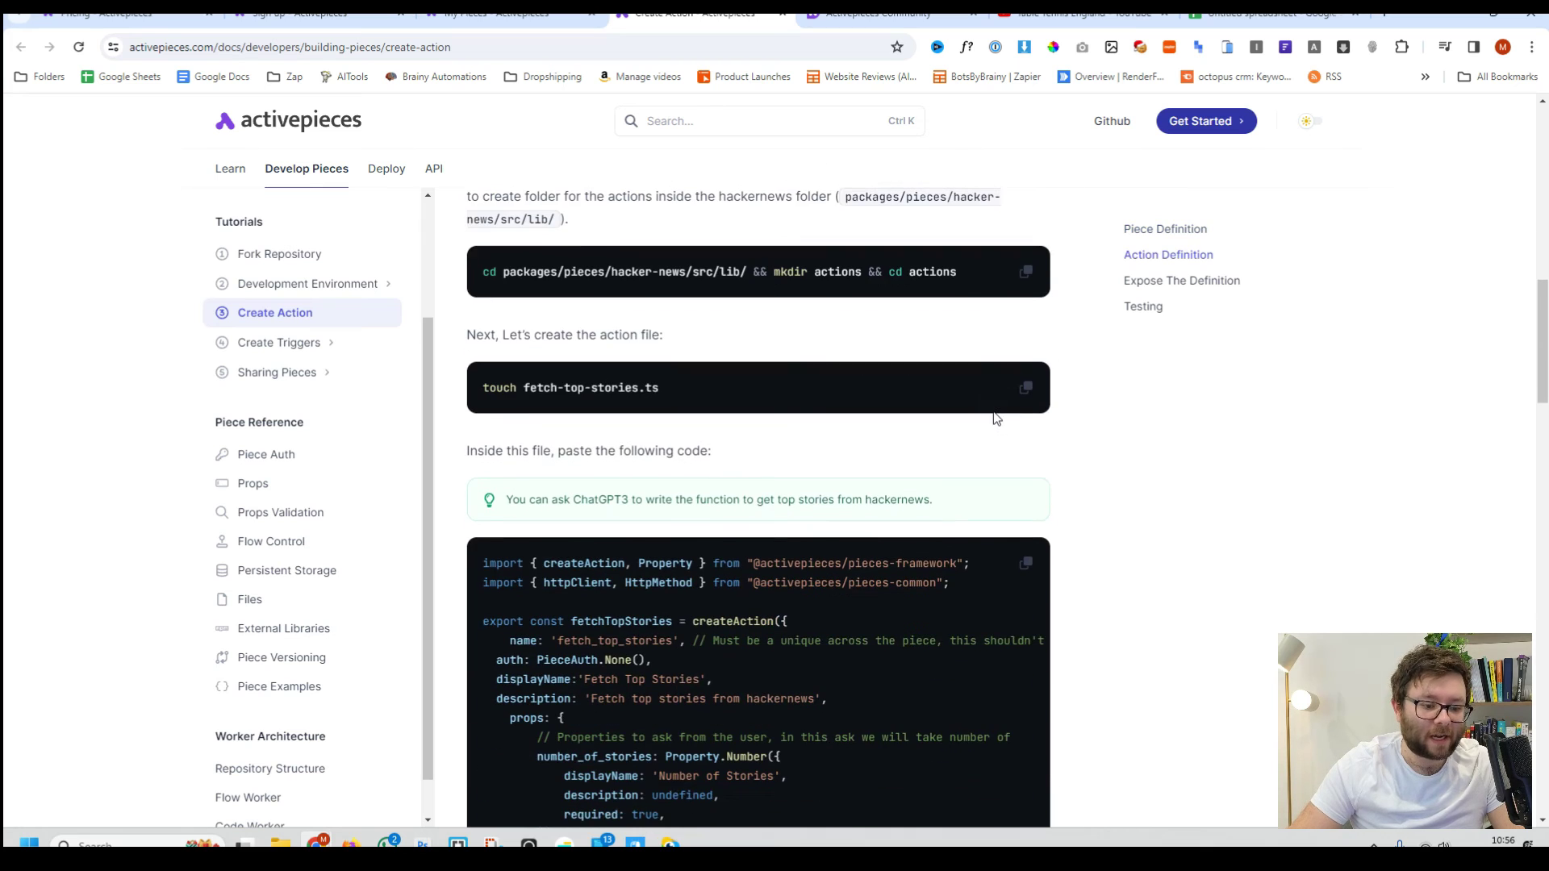
pyautogui.scroll(-10, 994, 411)
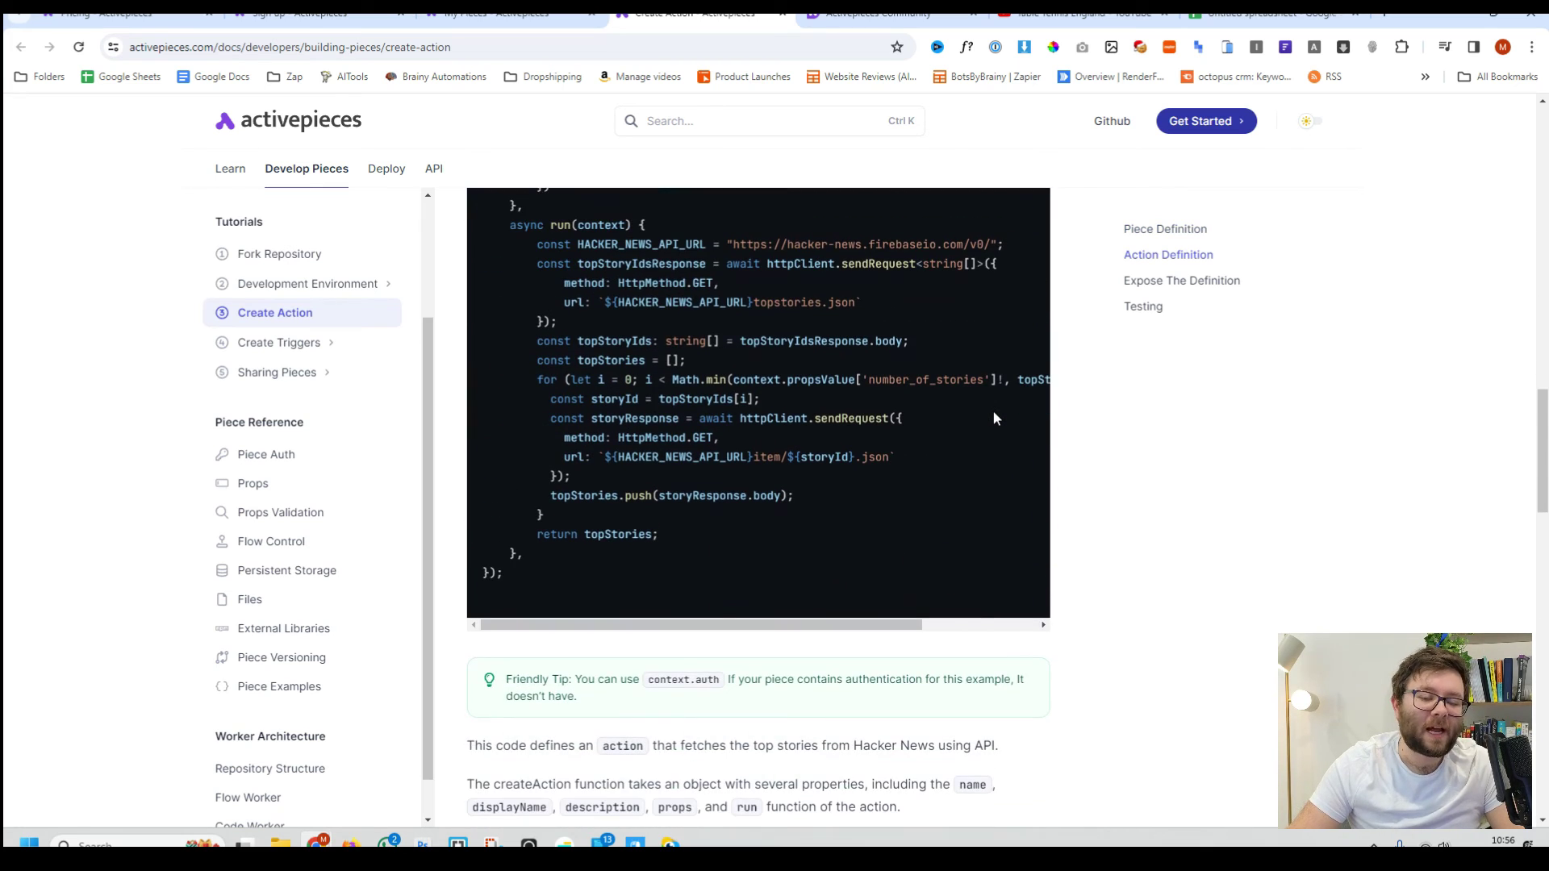